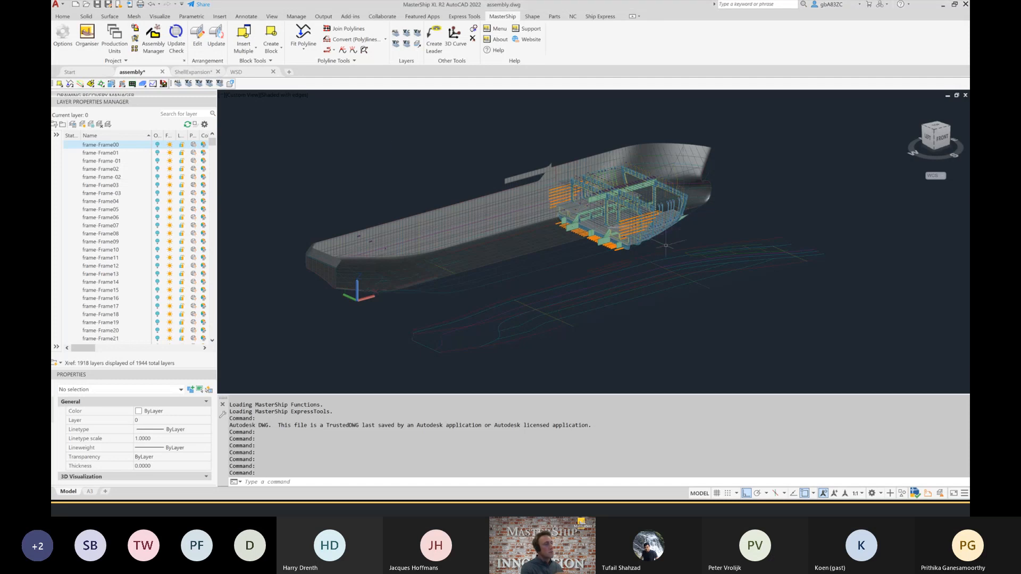
{"action": "scroll", "coordinate": [660, 213], "scroll_direction": "up", "scroll_amount": 2}
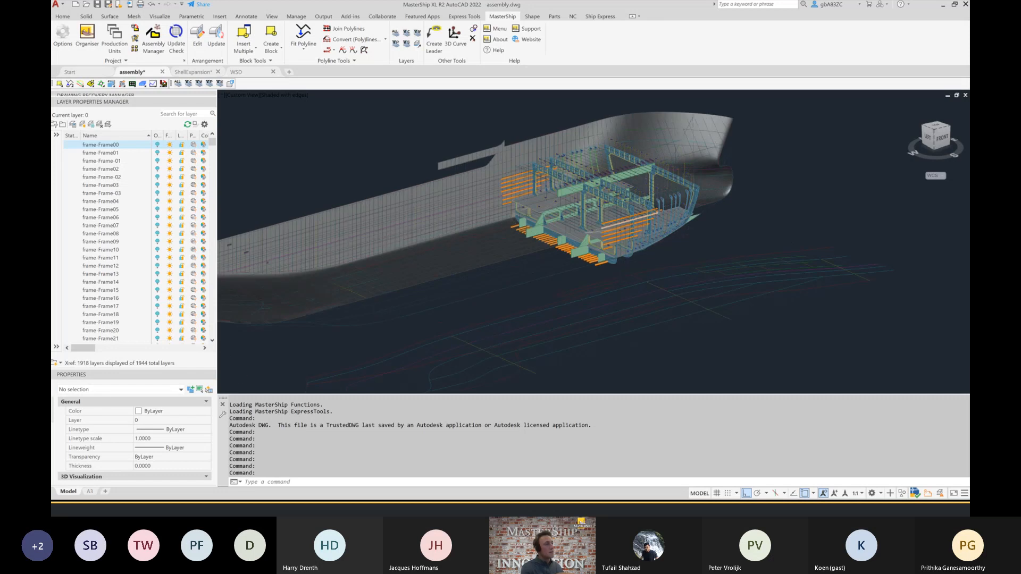
{"action": "scroll", "coordinate": [650, 207], "scroll_direction": "up", "scroll_amount": 2}
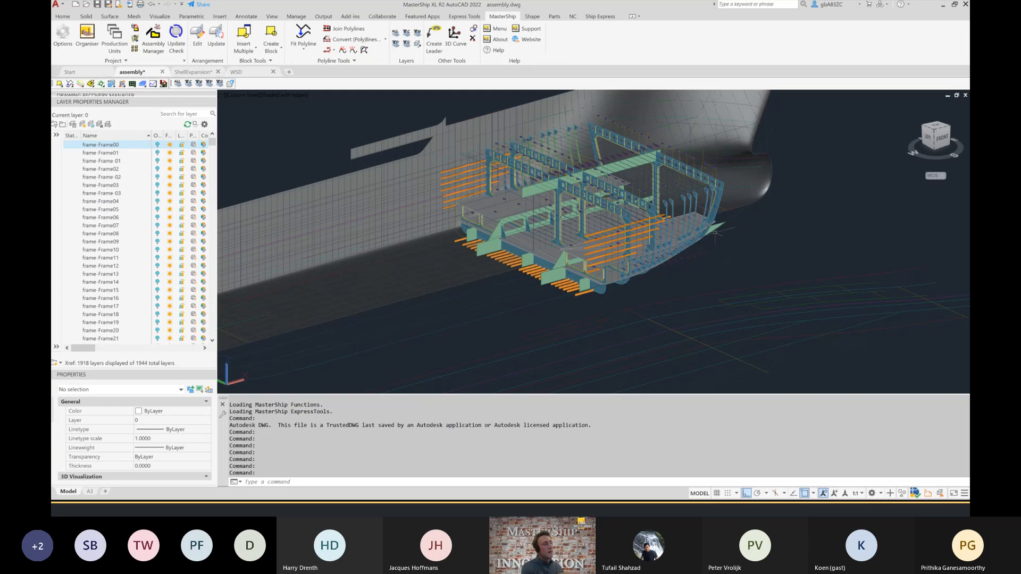
{"action": "scroll", "coordinate": [736, 201], "scroll_direction": "down", "scroll_amount": 3}
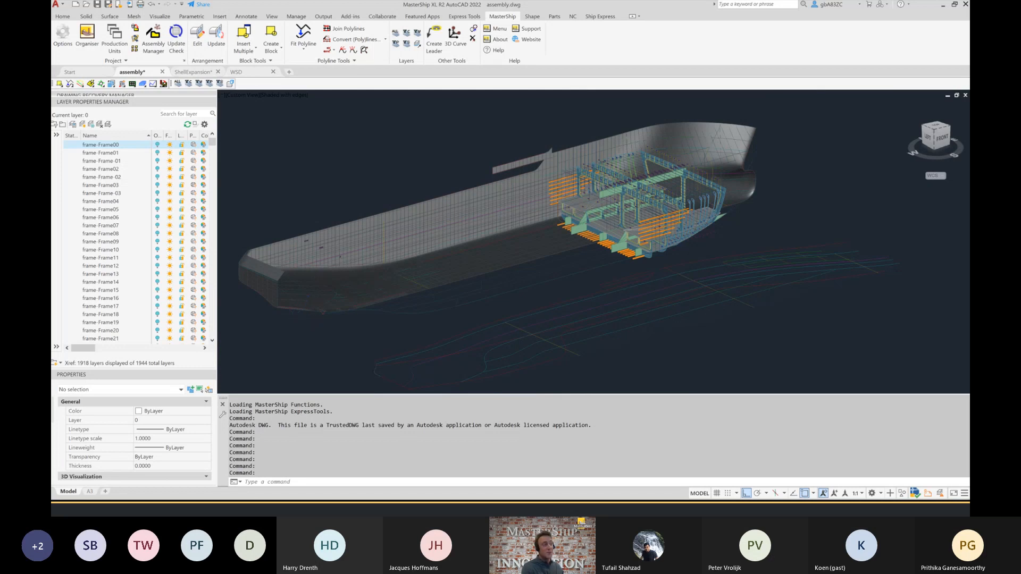
{"action": "scroll", "coordinate": [565, 196], "scroll_direction": "down", "scroll_amount": 3}
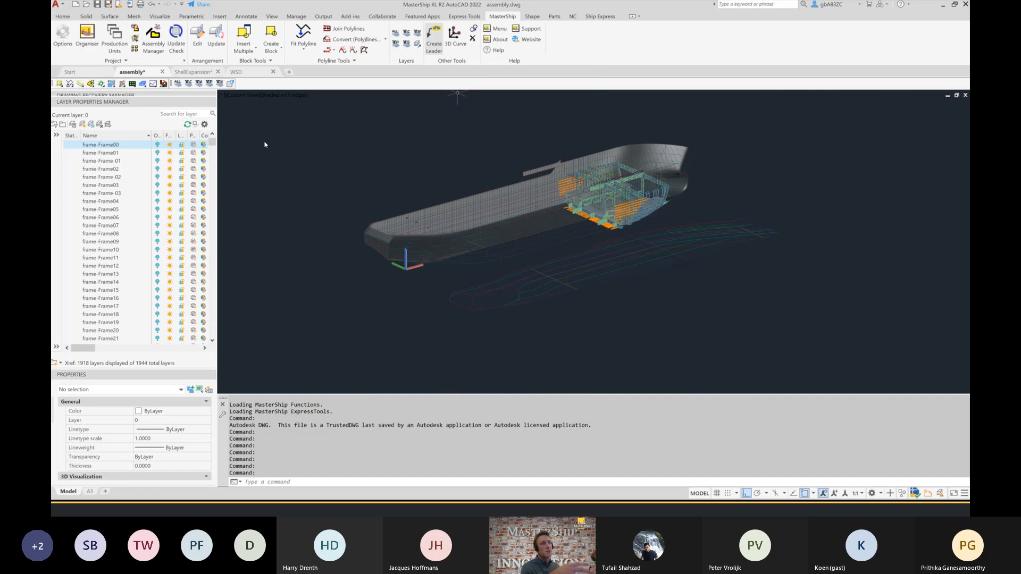
{"action": "left_click", "coordinate": [91, 40]}
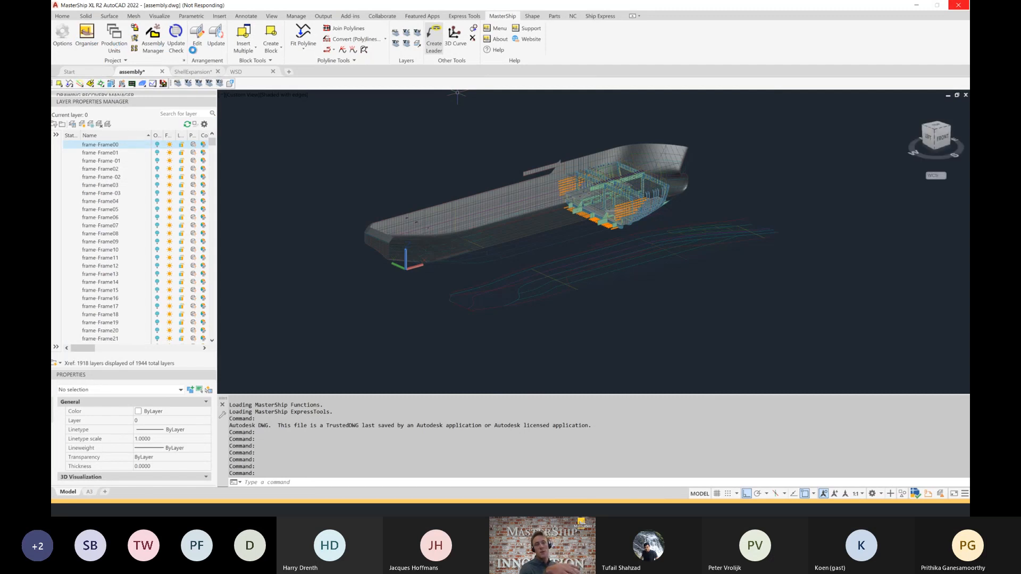
{"action": "left_click", "coordinate": [264, 141]}
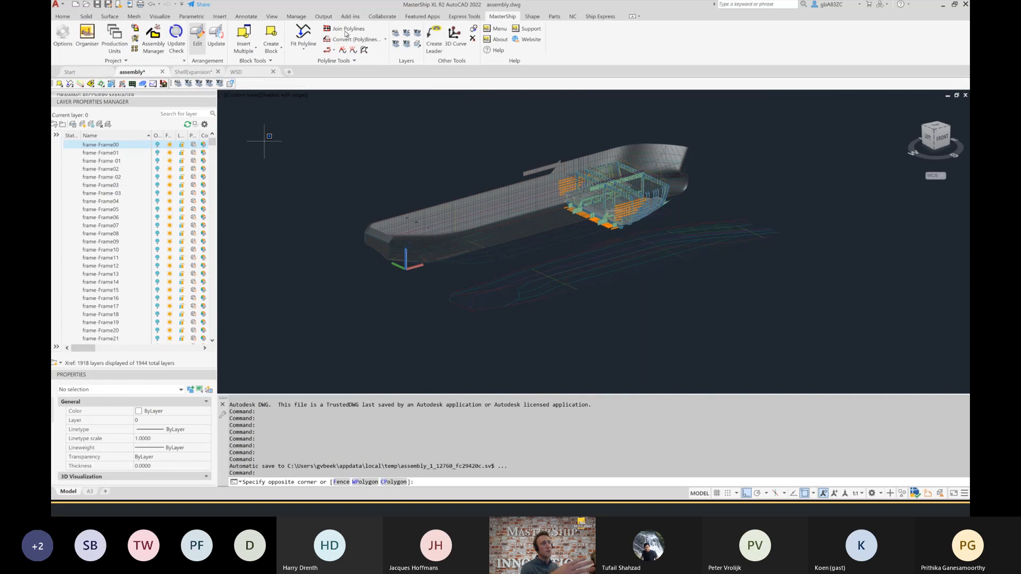
{"action": "left_click", "coordinate": [537, 17]}
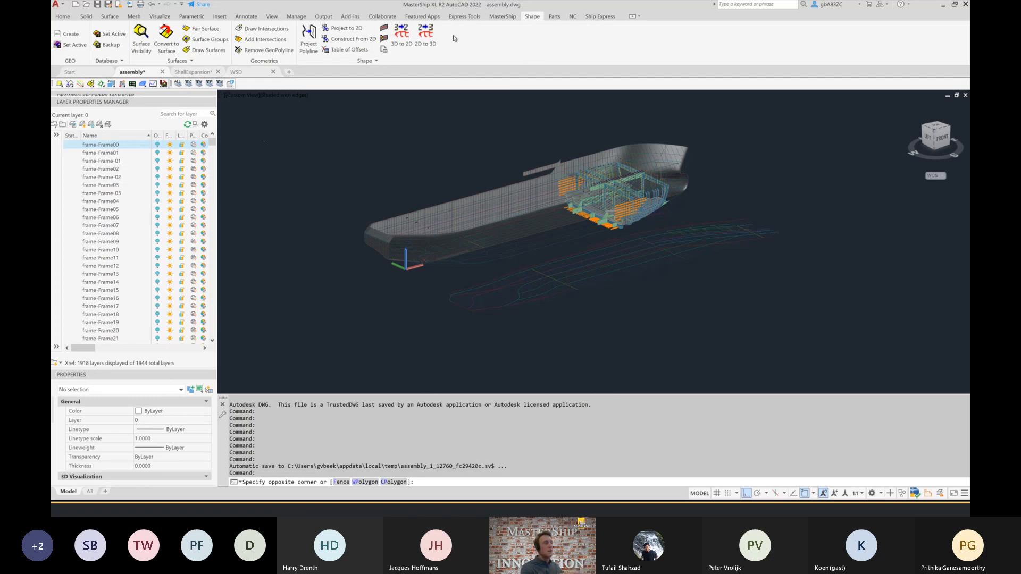
{"action": "left_click", "coordinate": [358, 160]}
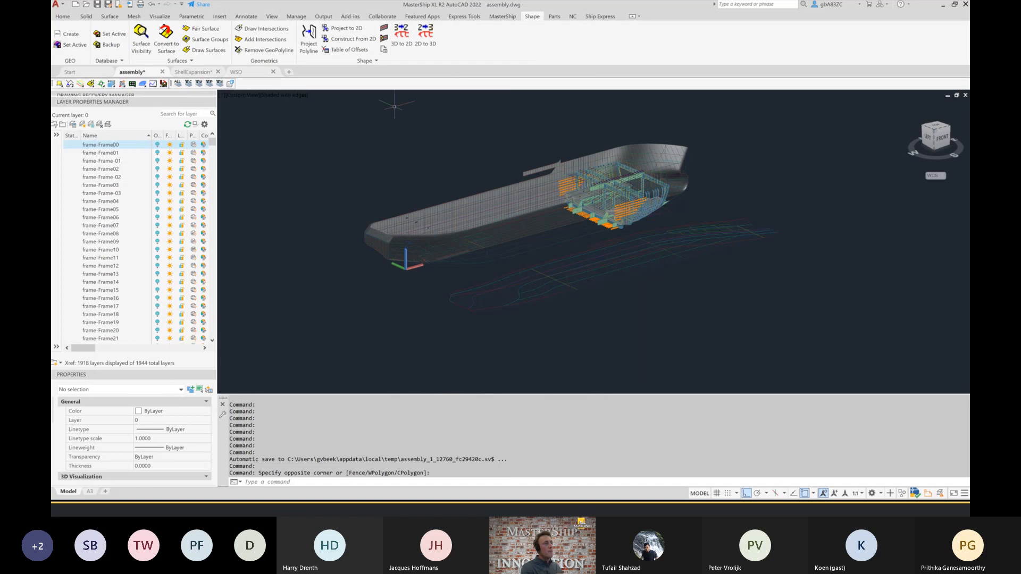
{"action": "left_click", "coordinate": [553, 17]}
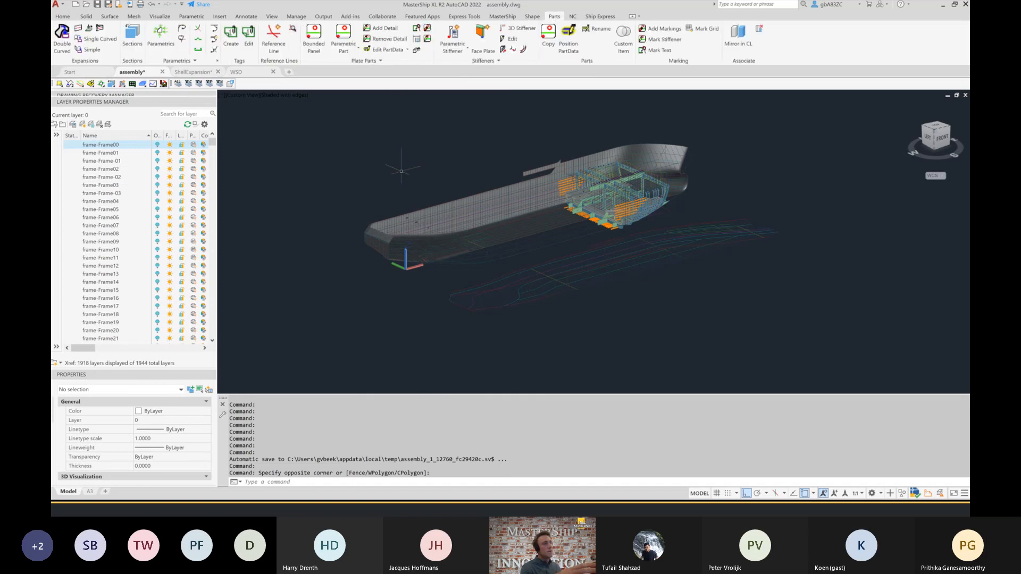
{"action": "scroll", "coordinate": [641, 190], "scroll_direction": "up", "scroll_amount": 4}
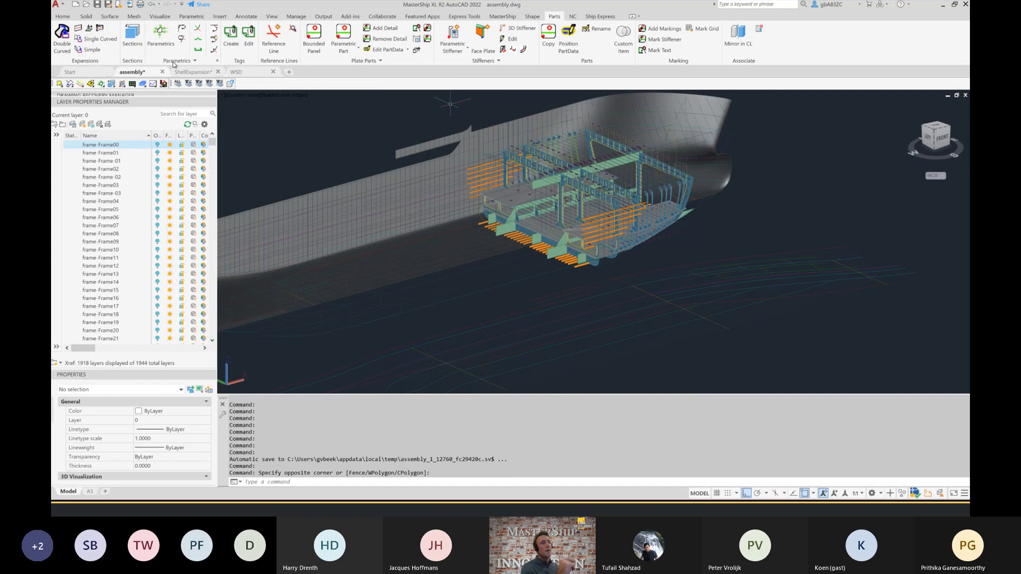
{"action": "left_click", "coordinate": [572, 17]}
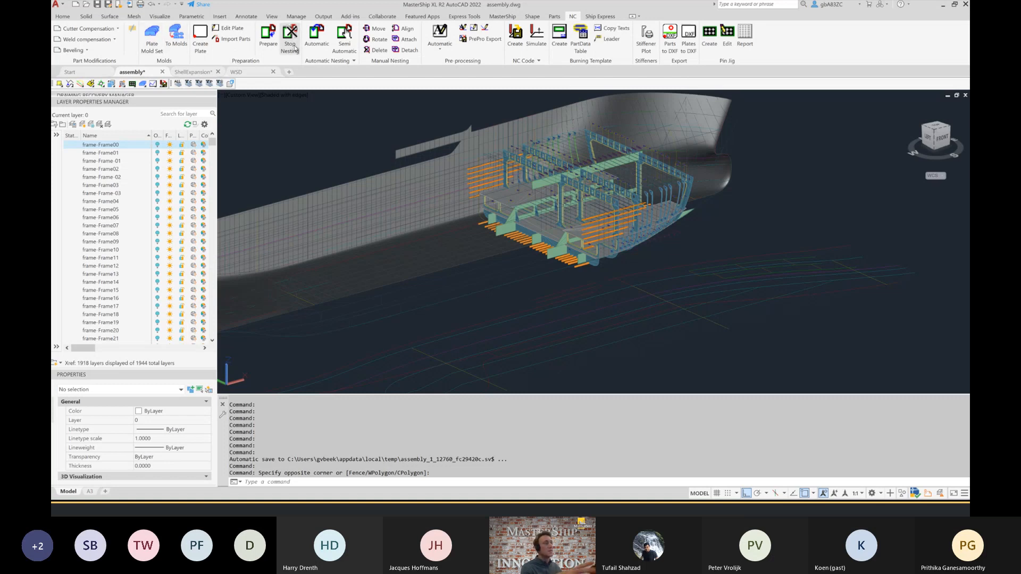
{"action": "left_click", "coordinate": [532, 16]}
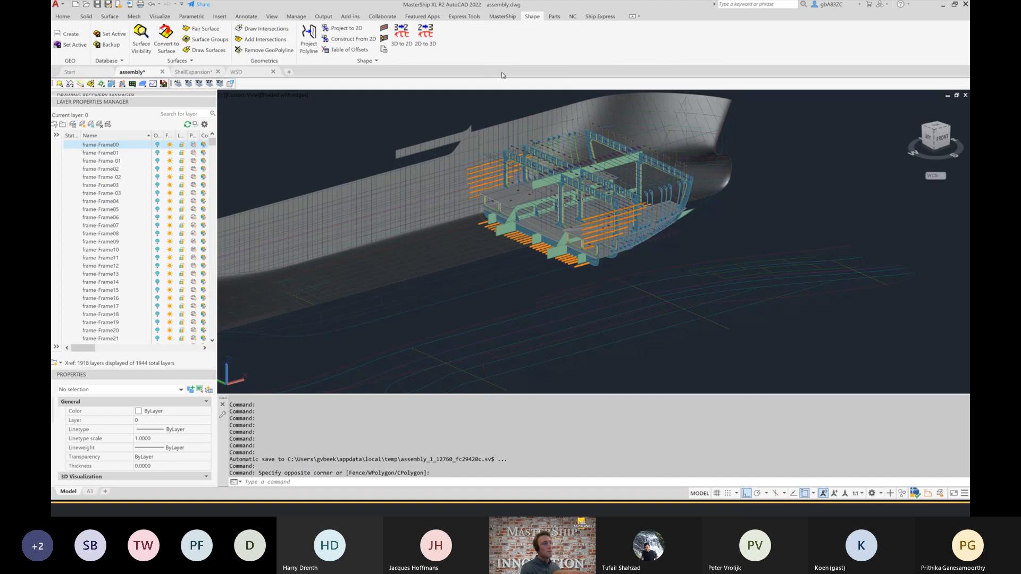
{"action": "left_click", "coordinate": [554, 16]}
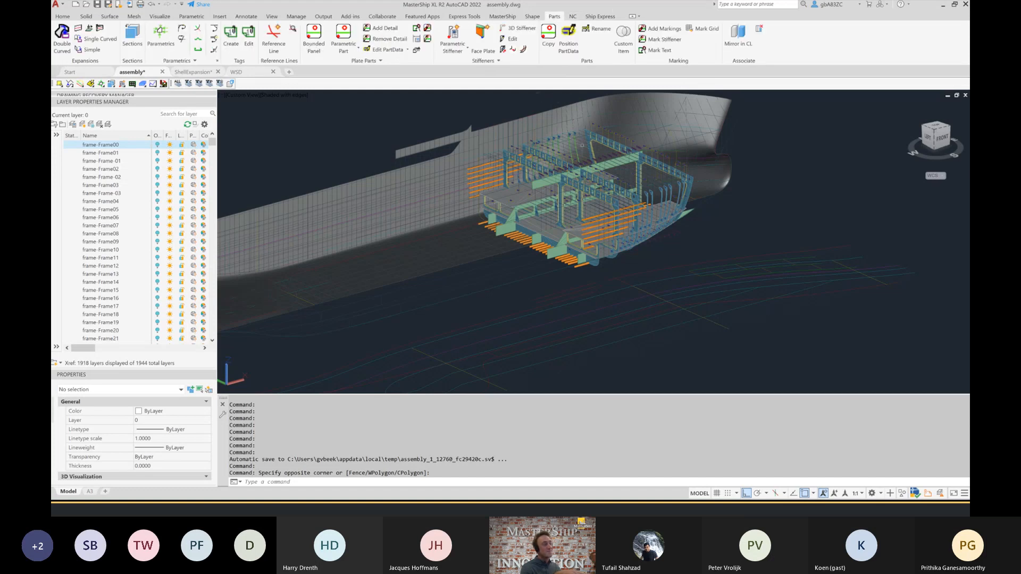
- Open the externally referenced ShellExpansion hull drawing from the assembly for editing
{"action": "scroll", "coordinate": [582, 145], "scroll_direction": "down", "scroll_amount": 2}
{"action": "middle_click_drag", "start_coordinate": [691, 169], "coordinate": [725, 190], "text": "shift"}
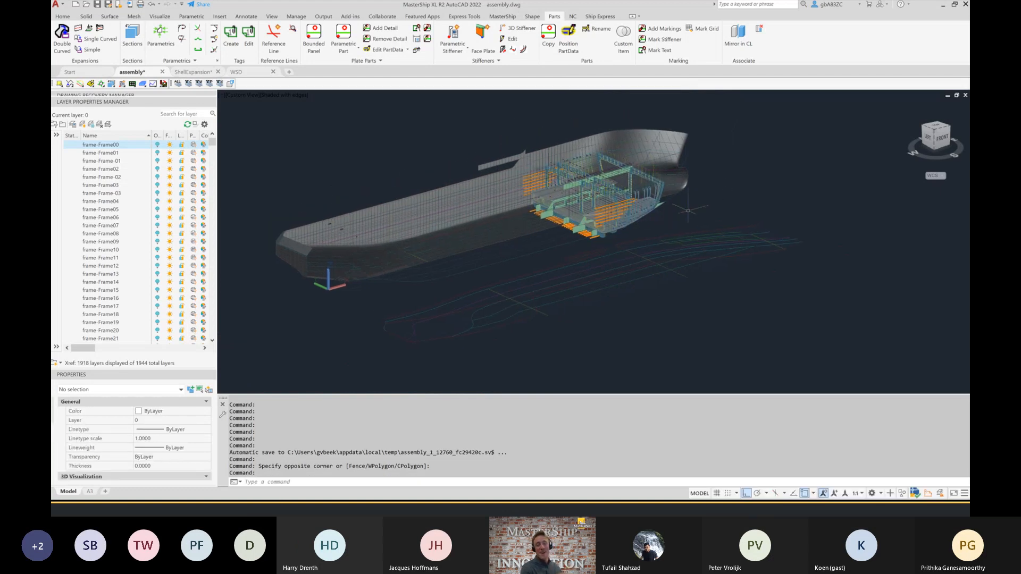
{"action": "left_click", "coordinate": [463, 195]}
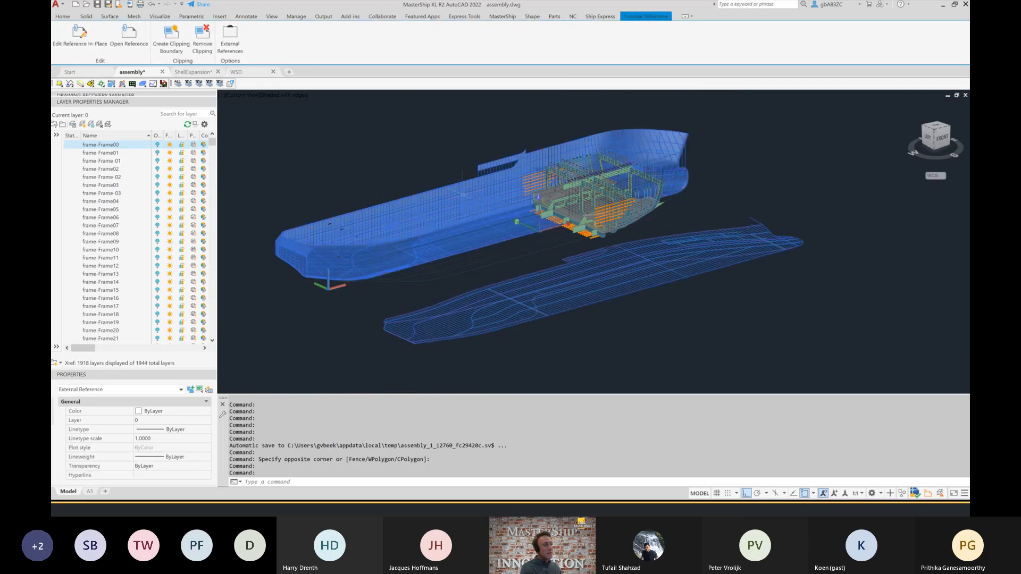
{"action": "left_click", "coordinate": [131, 45]}
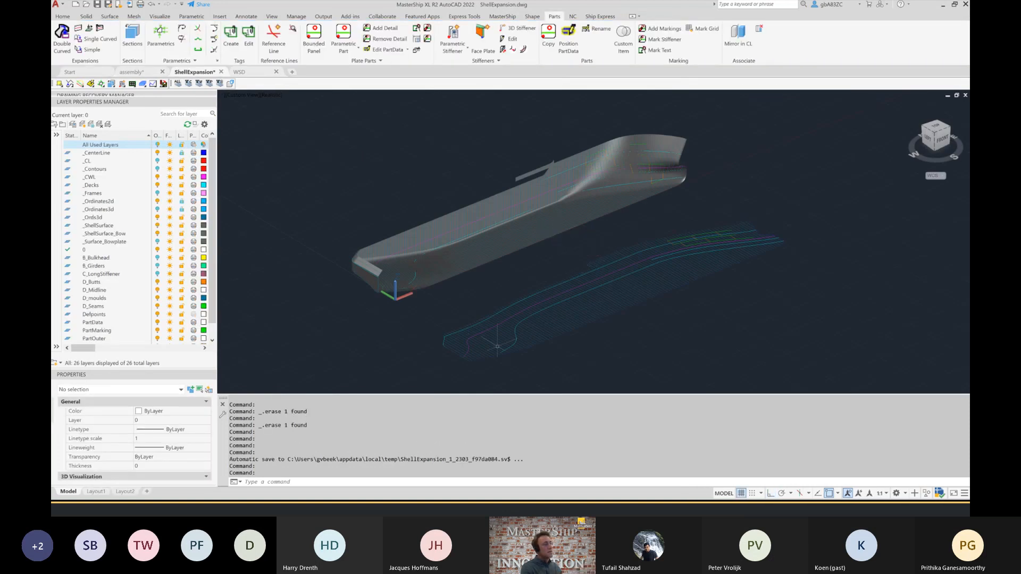
{"action": "left_click", "coordinate": [707, 314]}
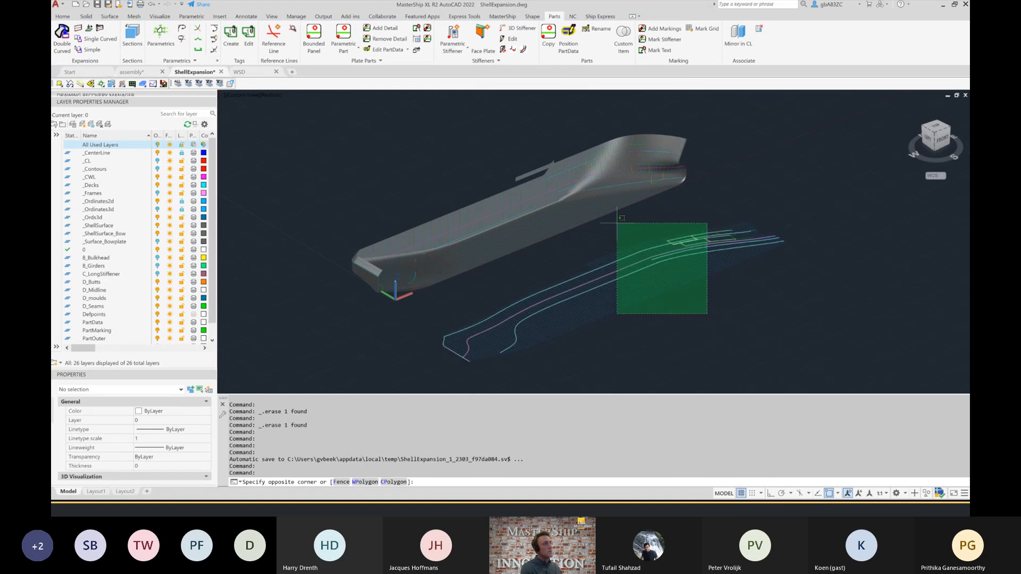
{"action": "key", "text": "Escape"}
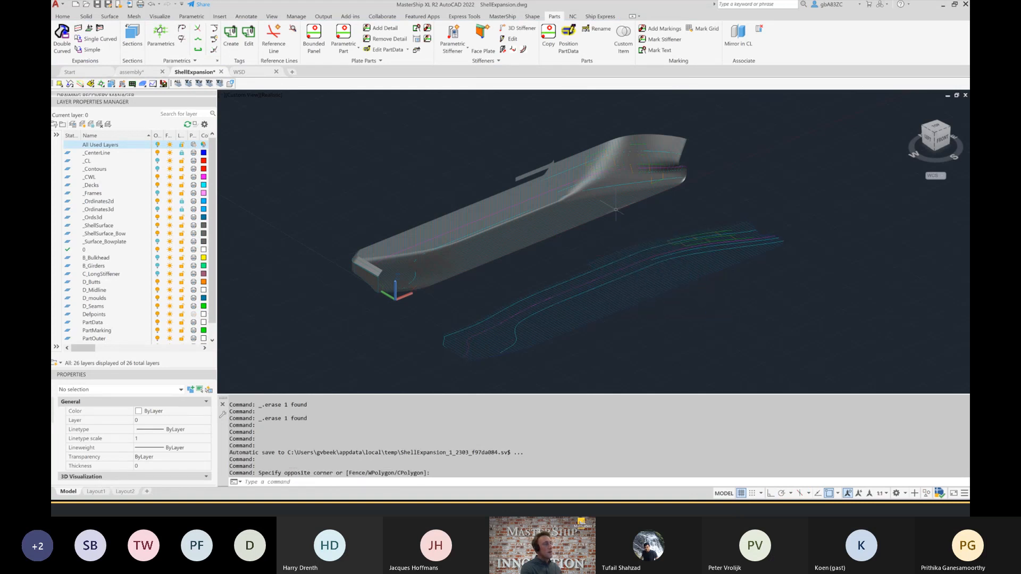
- Turn off the _ShellSurface_Bow layer and turn on the _Surface_Bowplate layer in the ShellExpansion drawing
{"action": "middle_click_drag", "start_coordinate": [575, 240], "coordinate": [656, 204], "text": "shift"}
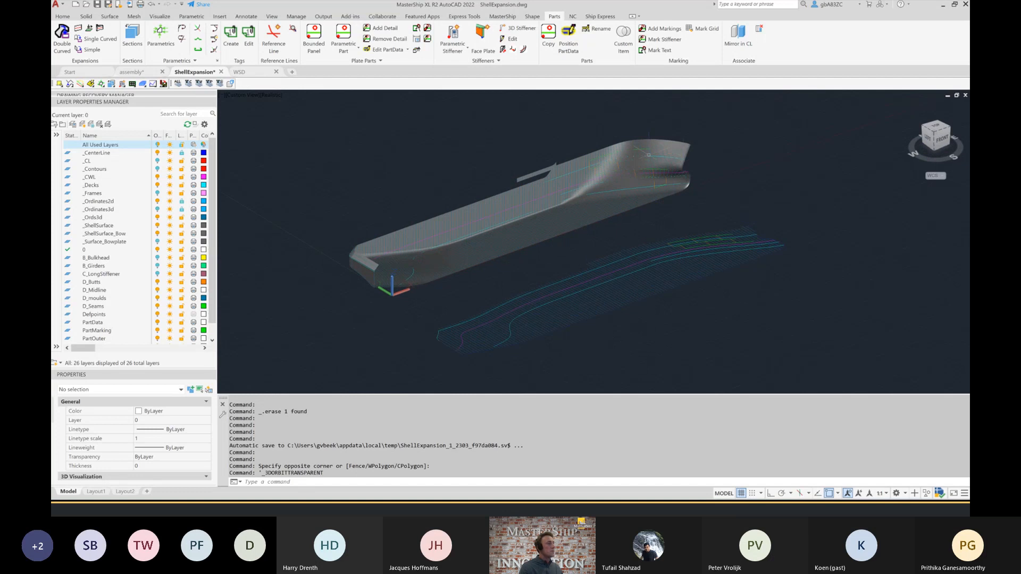
{"action": "scroll", "coordinate": [649, 154], "scroll_direction": "up", "scroll_amount": 5}
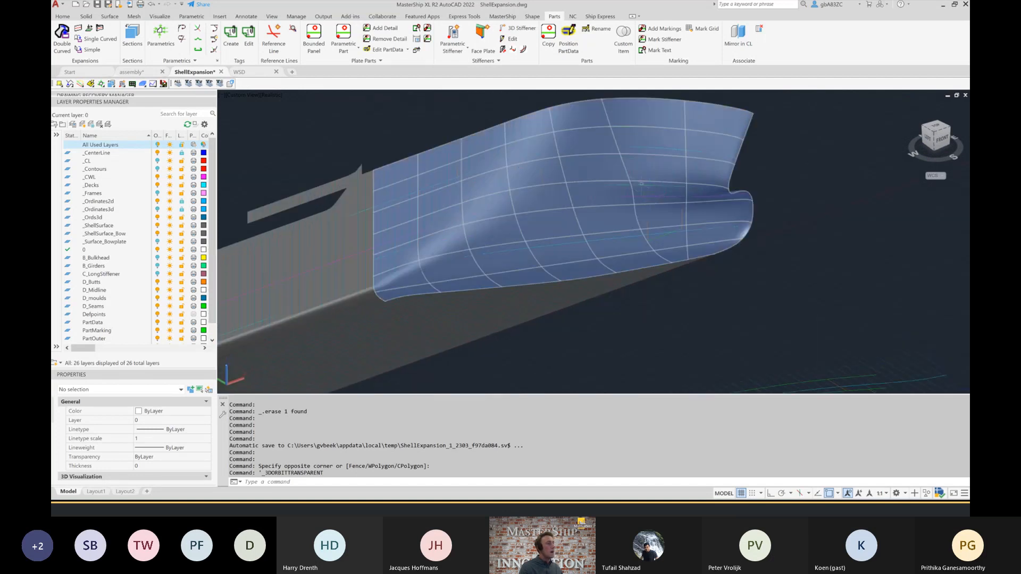
{"action": "left_click", "coordinate": [158, 234]}
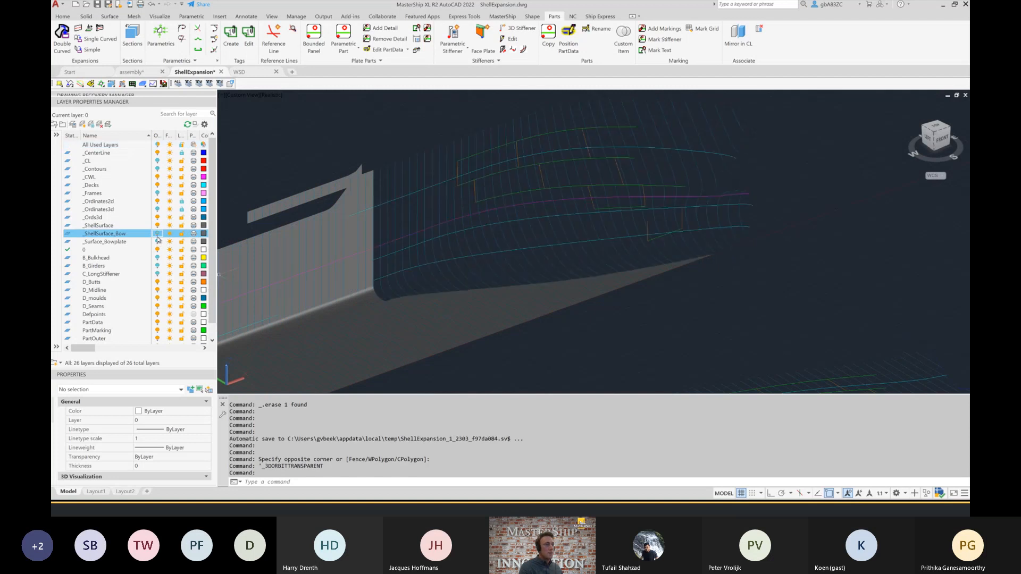
{"action": "left_click", "coordinate": [158, 242]}
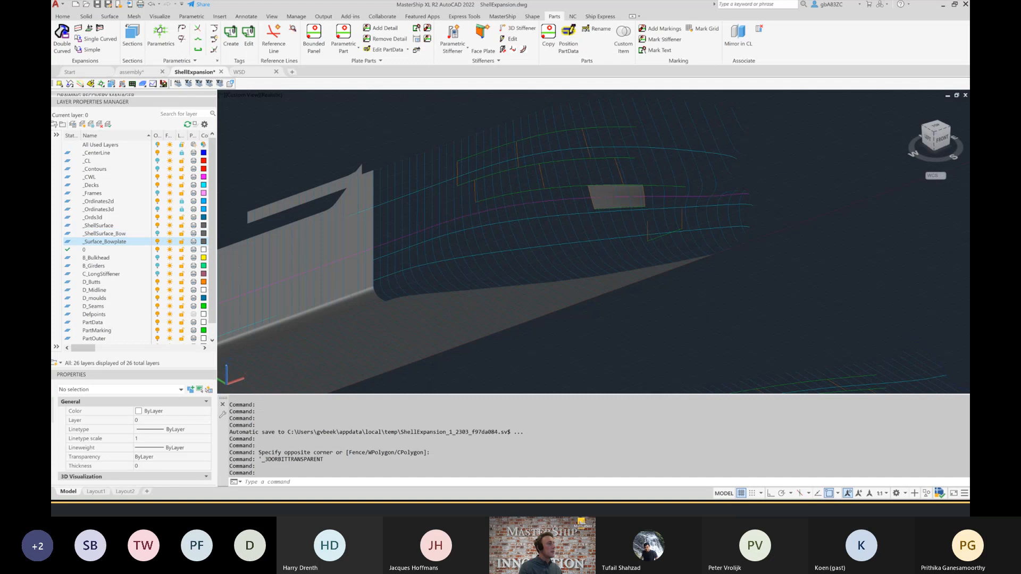
- Select the bow plate's lofted surface and examine its shape and place among the hull lines from several angles
{"action": "left_click", "coordinate": [624, 191]}
{"action": "scroll", "coordinate": [622, 199], "scroll_direction": "up", "scroll_amount": 5}
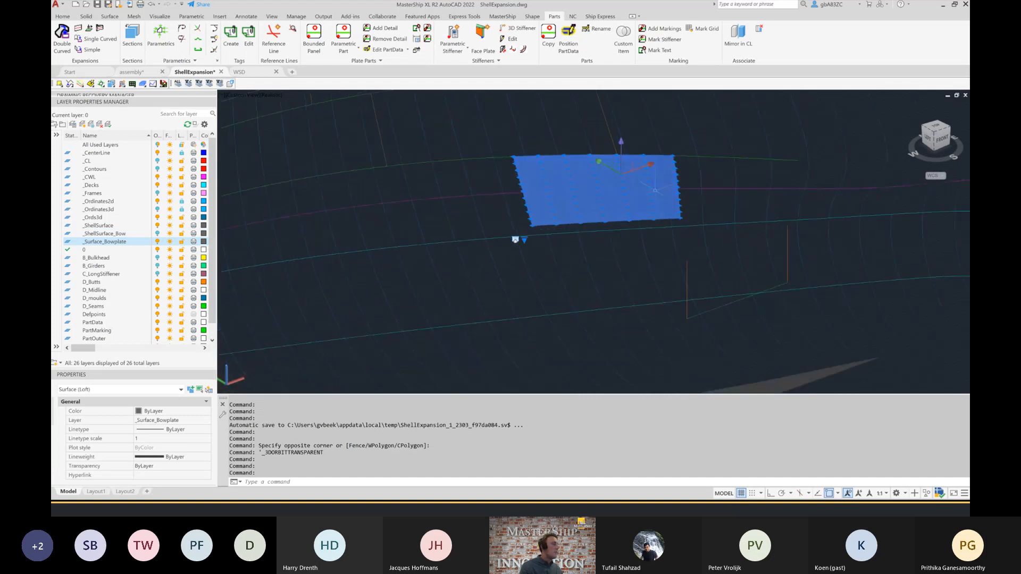
{"action": "mouse_move", "coordinate": [692, 175]}
{"action": "middle_mouse_down", "text": "shift"}
{"action": "mouse_move", "coordinate": [665, 160]}
{"action": "mouse_move", "coordinate": [570, 142]}
{"action": "mouse_move", "coordinate": [645, 165]}
{"action": "mouse_move", "coordinate": [715, 167]}
{"action": "mouse_move", "coordinate": [736, 183]}
{"action": "mouse_move", "coordinate": [638, 176]}
{"action": "middle_mouse_up", "text": "shift"}
{"action": "left_click", "coordinate": [577, 181]}
{"action": "scroll", "coordinate": [576, 180], "scroll_direction": "down", "scroll_amount": 4}
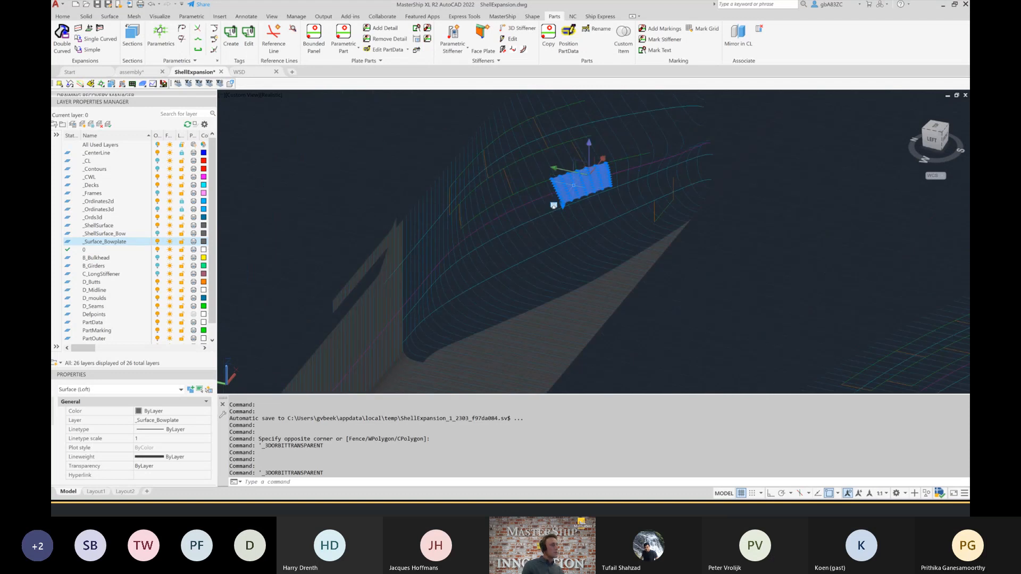
{"action": "scroll", "coordinate": [689, 218], "scroll_direction": "down", "scroll_amount": 3}
{"action": "middle_click_drag", "start_coordinate": [729, 219], "coordinate": [707, 226], "text": "shift"}
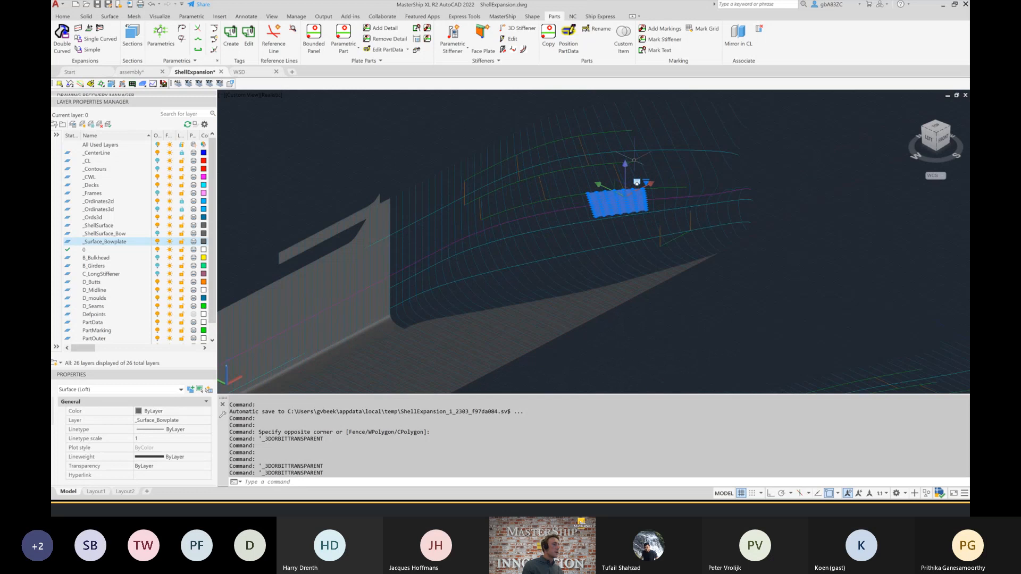
{"action": "key", "text": "Escape"}
{"action": "scroll", "coordinate": [634, 160], "scroll_direction": "up", "scroll_amount": 2}
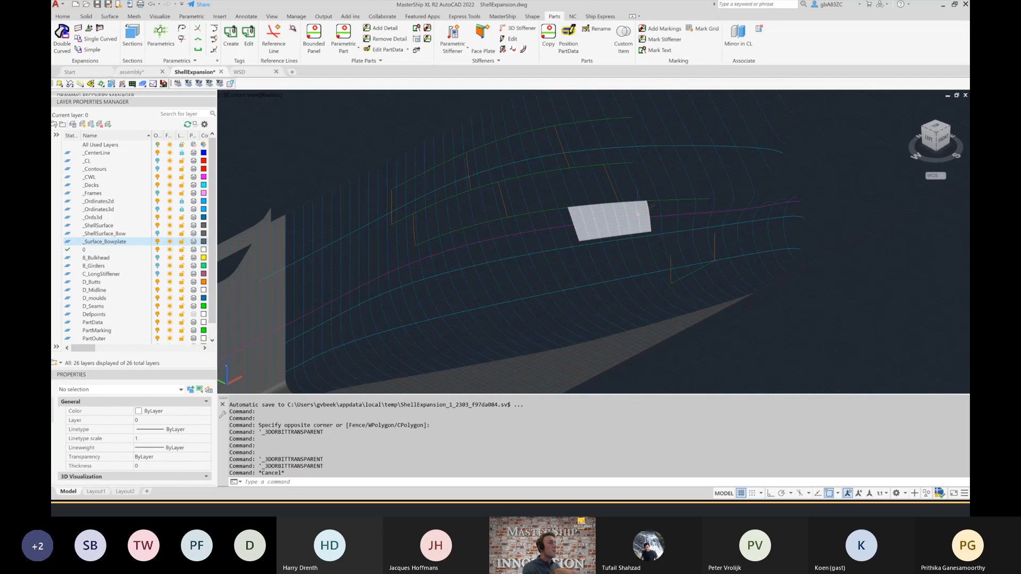
- Select the straight construction lines beside the bow plate and view them from the front against the plate's outline
{"action": "mouse_move", "coordinate": [537, 212]}
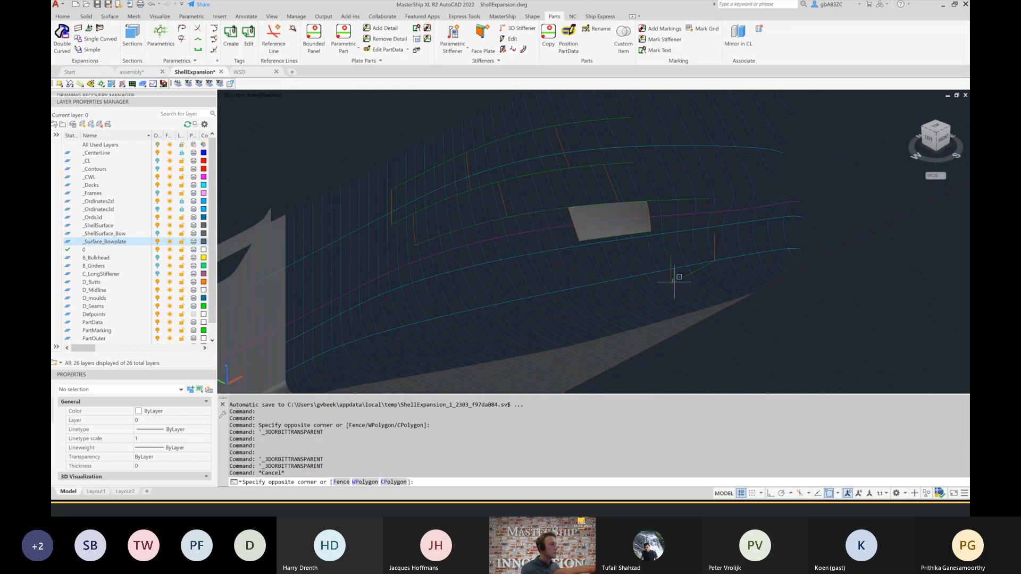
{"action": "left_click", "coordinate": [671, 277]}
{"action": "left_click", "coordinate": [671, 277]}
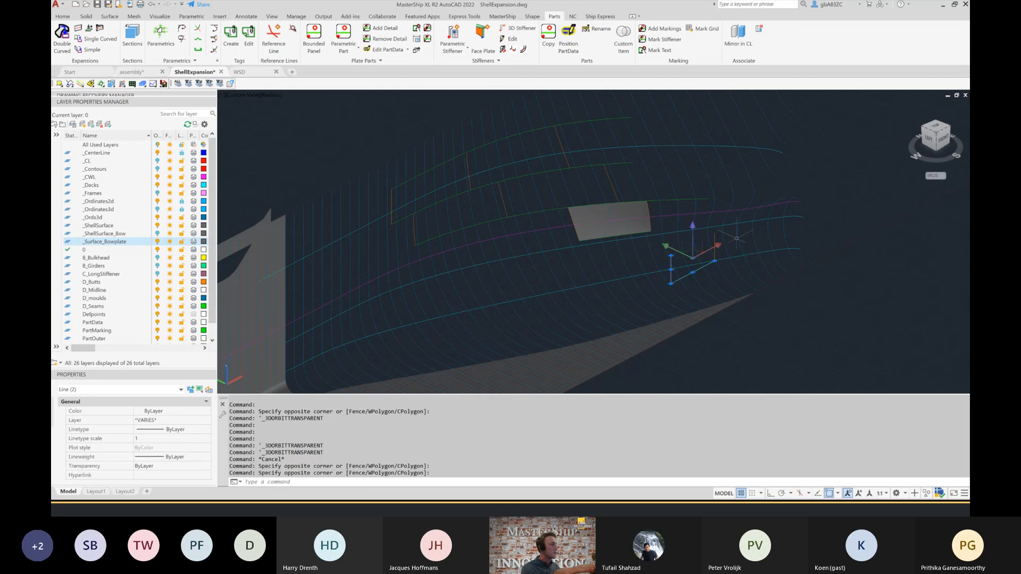
{"action": "left_click", "coordinate": [946, 142]}
{"action": "scroll", "coordinate": [560, 255], "scroll_direction": "down", "scroll_amount": 5}
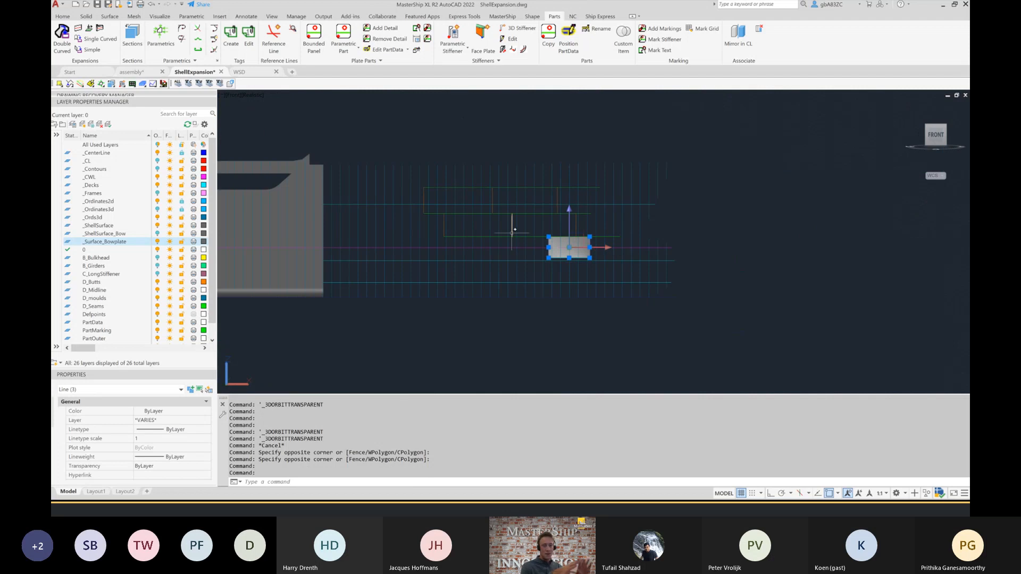
- Show the _ShellSurface_Bow layer to compare the bow surface with the selected lines, and hide the layer again
{"action": "left_click", "coordinate": [158, 234]}
{"action": "middle_click_drag", "start_coordinate": [546, 331], "coordinate": [585, 327], "text": "shift"}
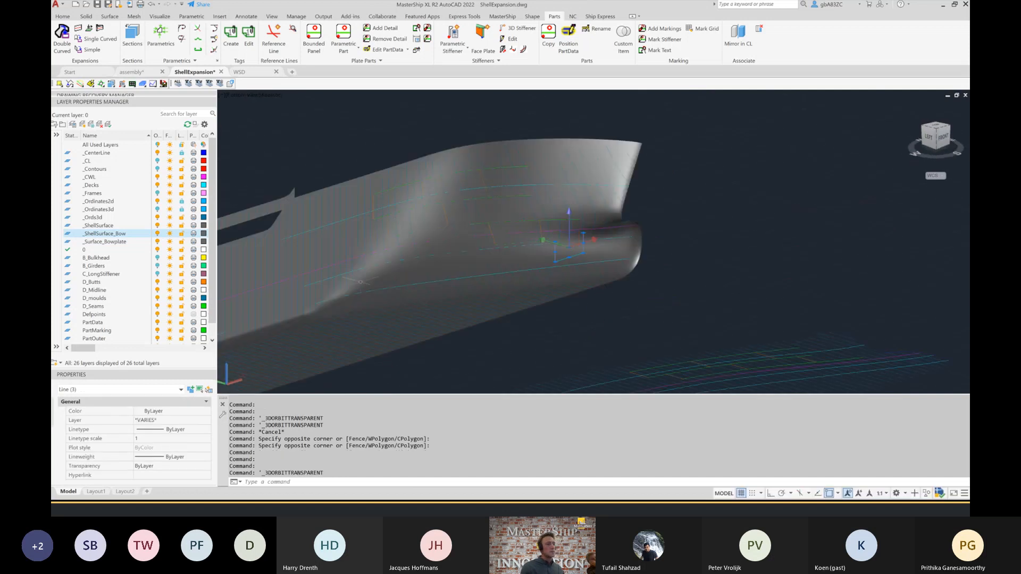
{"action": "left_click", "coordinate": [158, 233]}
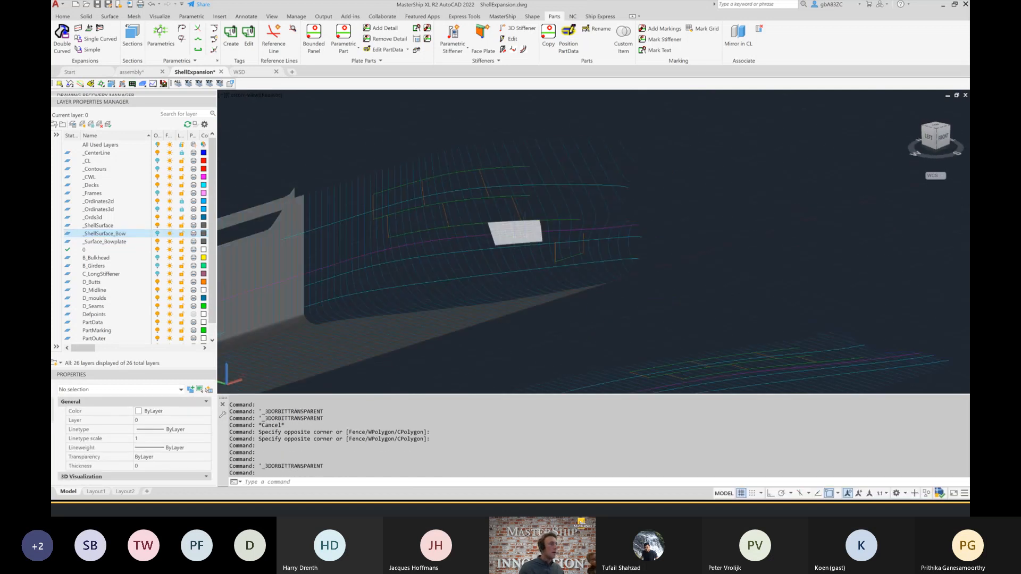
- Inspect the bow plate surface and the 3D seam polyline above it, and clear the selection
{"action": "left_click", "coordinate": [520, 235]}
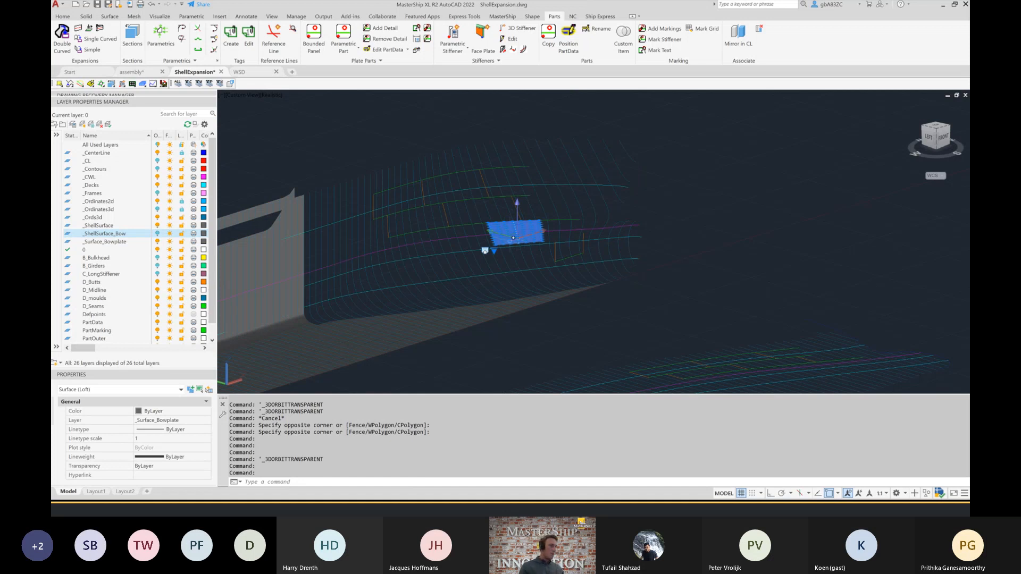
{"action": "key", "text": "Escape"}
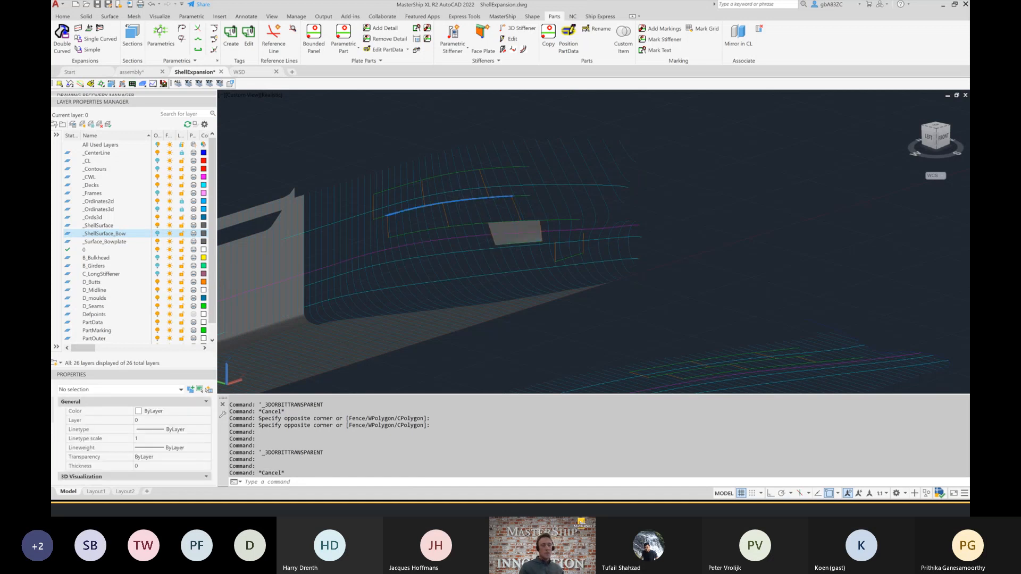
{"action": "left_click", "coordinate": [458, 199]}
{"action": "mouse_move", "coordinate": [461, 201]}
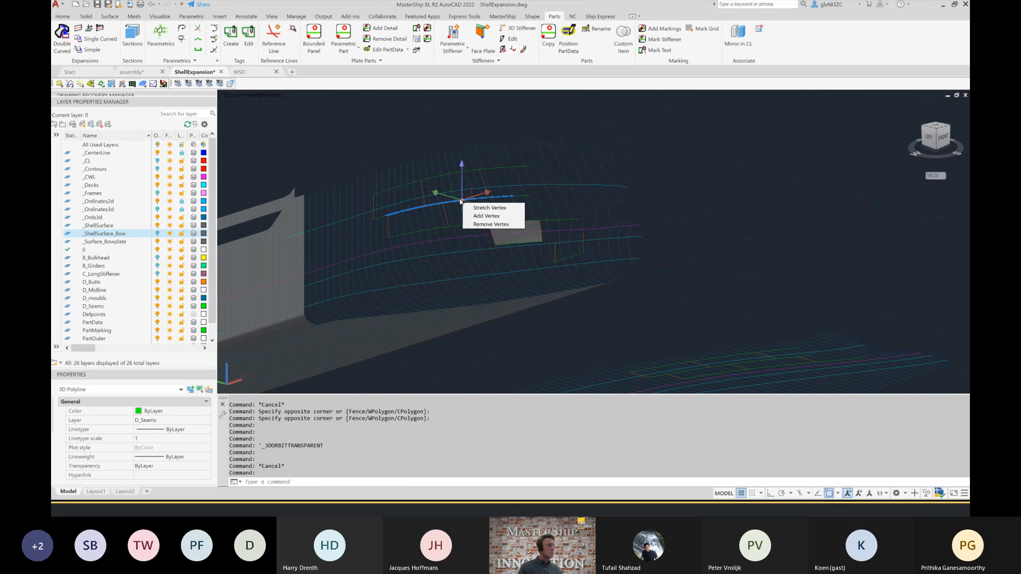
{"action": "key", "text": "Escape"}
{"action": "key", "text": "Escape"}
{"action": "middle_click_drag", "start_coordinate": [764, 252], "coordinate": [747, 306], "text": "shift"}
{"action": "scroll", "coordinate": [513, 192], "scroll_direction": "down", "scroll_amount": 6}
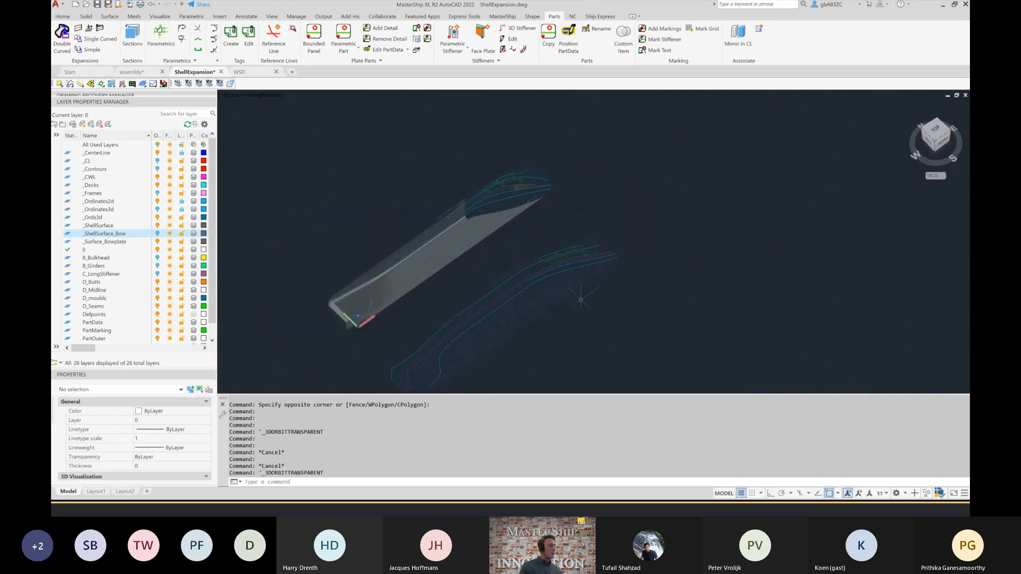
- Show the _ShellSurface_Bow layer behind the straight construction lines beside the bow plate
{"action": "scroll", "coordinate": [578, 261], "scroll_direction": "up", "scroll_amount": 5}
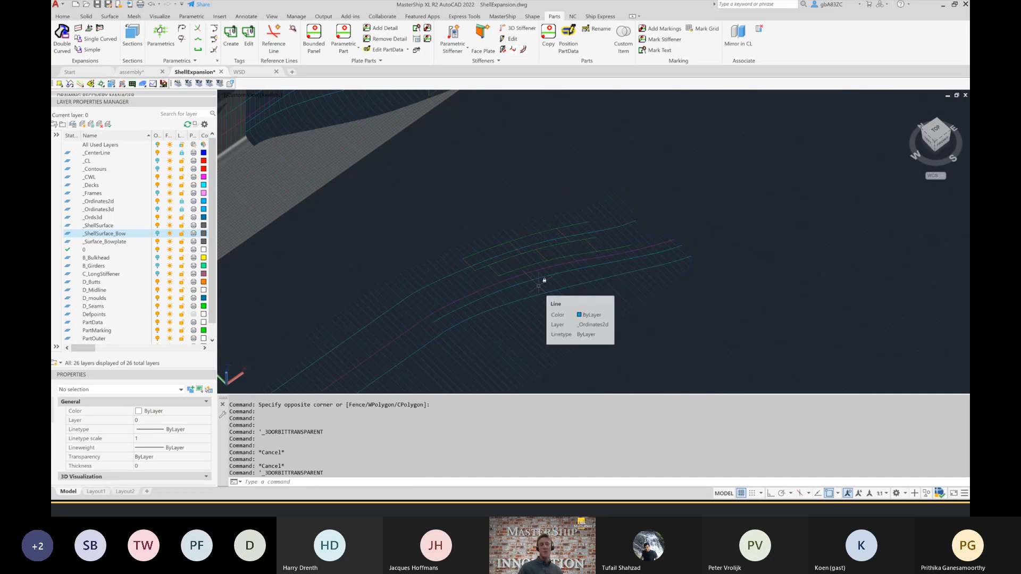
{"action": "scroll", "coordinate": [526, 217], "scroll_direction": "down", "scroll_amount": 3}
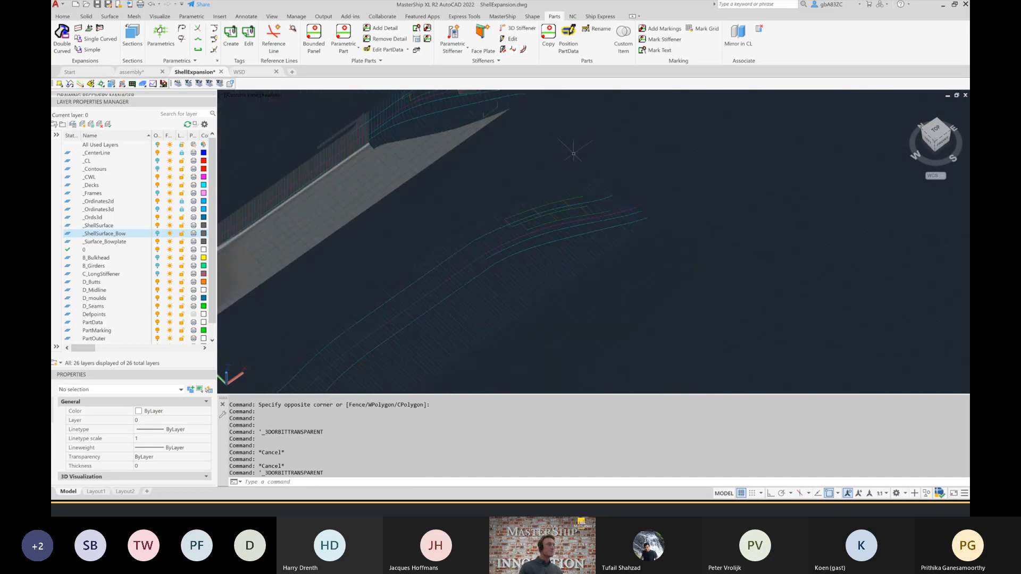
{"action": "middle_click_drag", "start_coordinate": [527, 271], "coordinate": [474, 110], "text": "shift"}
{"action": "scroll", "coordinate": [469, 113], "scroll_direction": "up", "scroll_amount": 2}
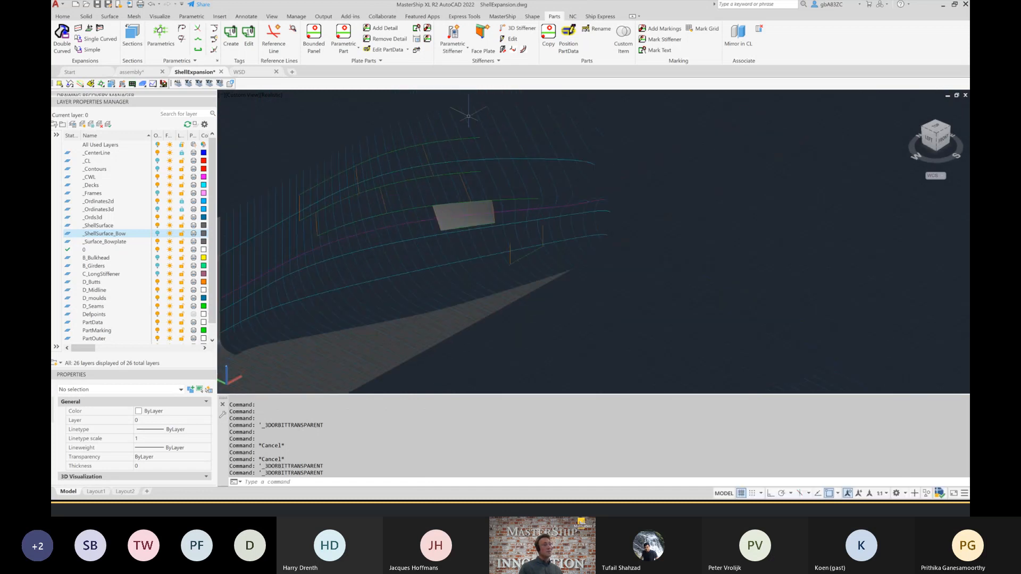
{"action": "left_click", "coordinate": [157, 234]}
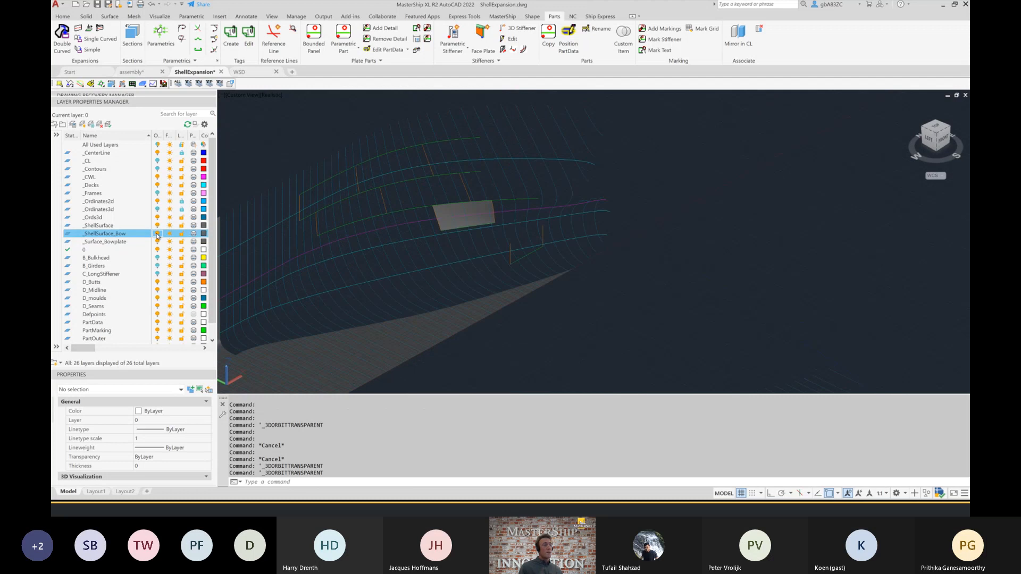
{"action": "middle_click_drag", "start_coordinate": [389, 252], "coordinate": [629, 296], "text": "shift"}
{"action": "scroll", "coordinate": [466, 217], "scroll_direction": "up", "scroll_amount": 6}
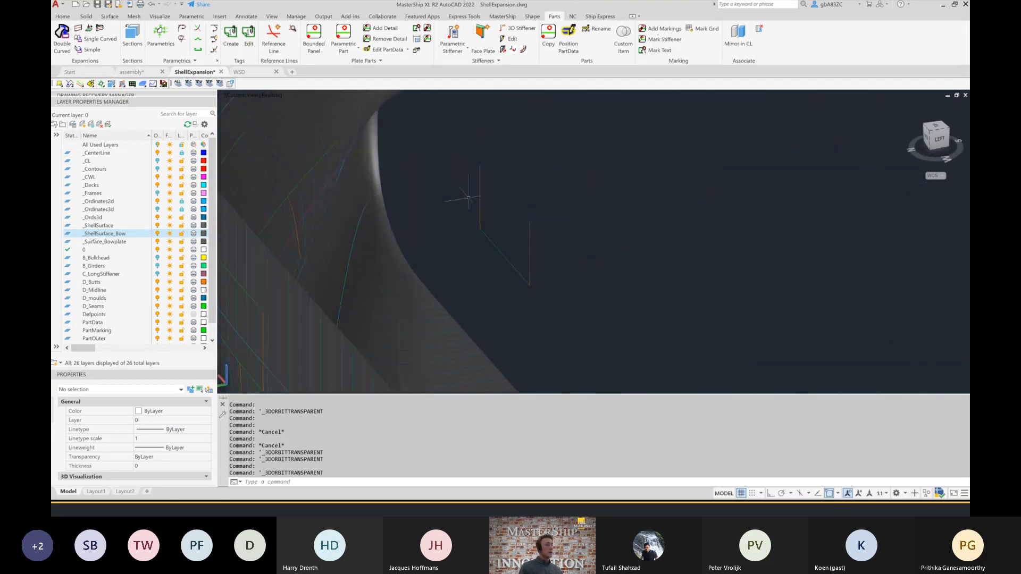
- Project the three straight construction lines beside the bow plate onto the bow shell surface along the front view direction with PROJECTGEOMETRY
{"action": "left_click", "coordinate": [569, 290]}
{"action": "left_click", "coordinate": [467, 153]}
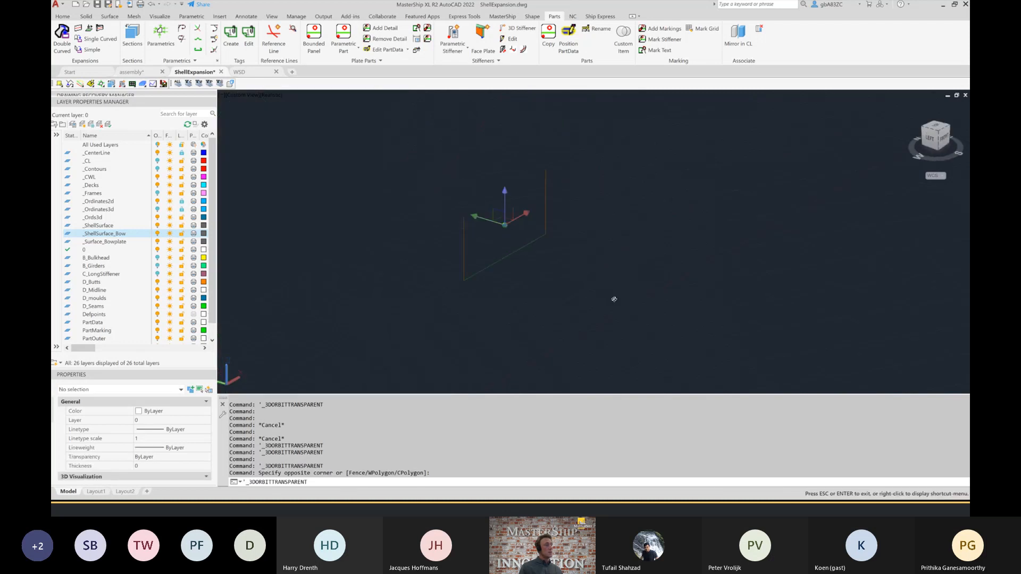
{"action": "left_click", "coordinate": [943, 141]}
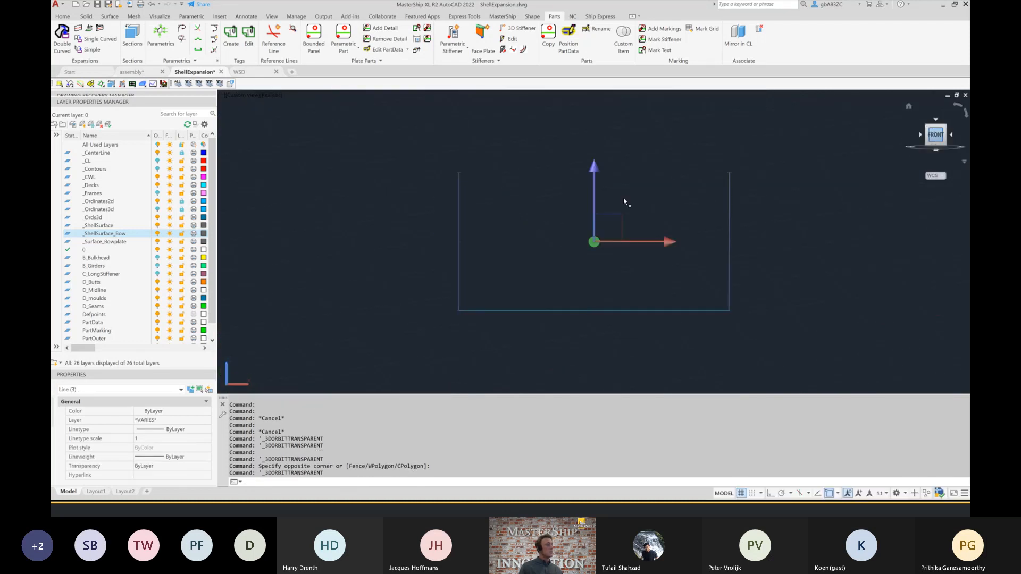
{"action": "type", "text": "proj"}
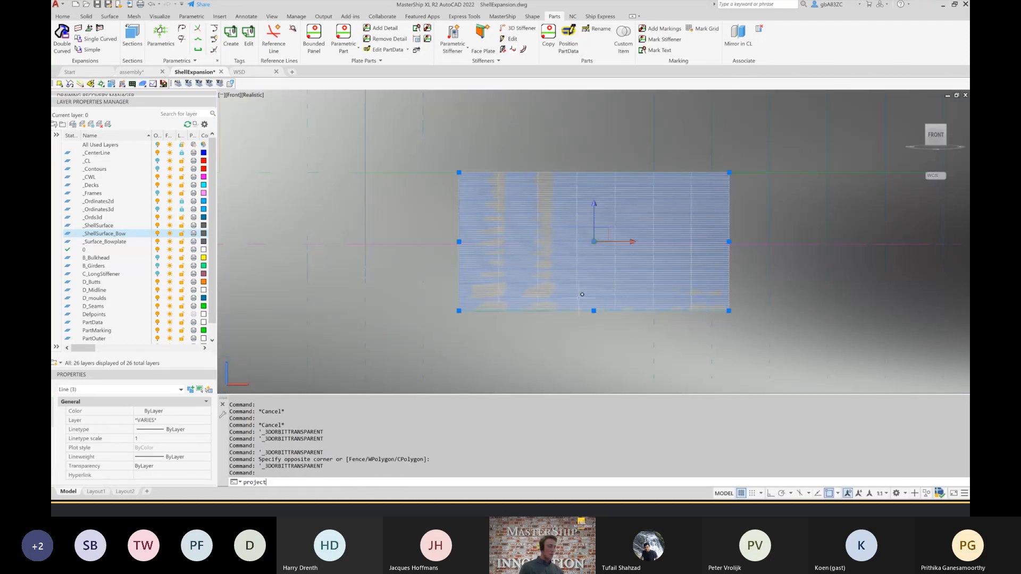
{"action": "type", "text": "ect"}
{"action": "key", "text": "Return"}
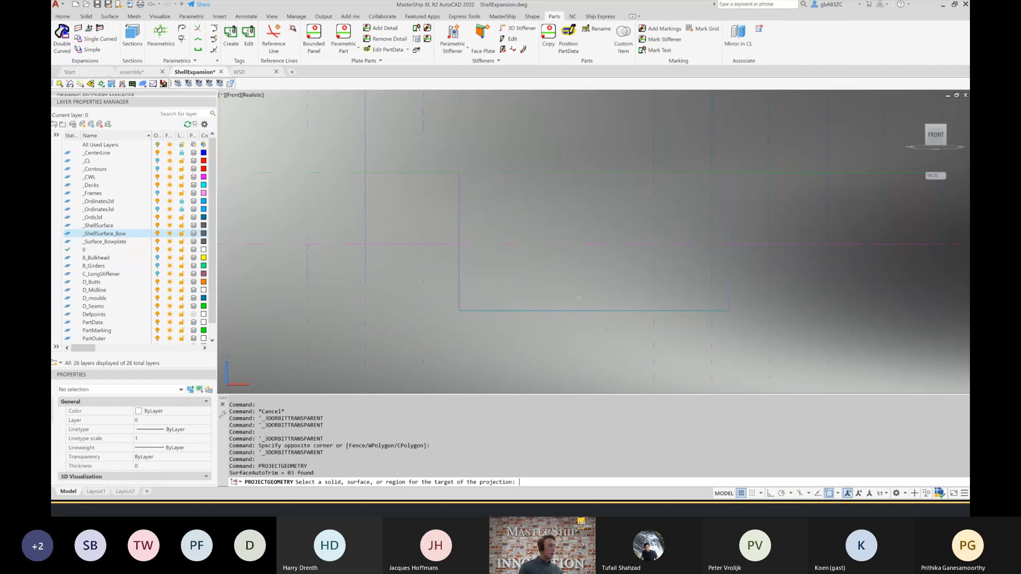
{"action": "left_click", "coordinate": [766, 248]}
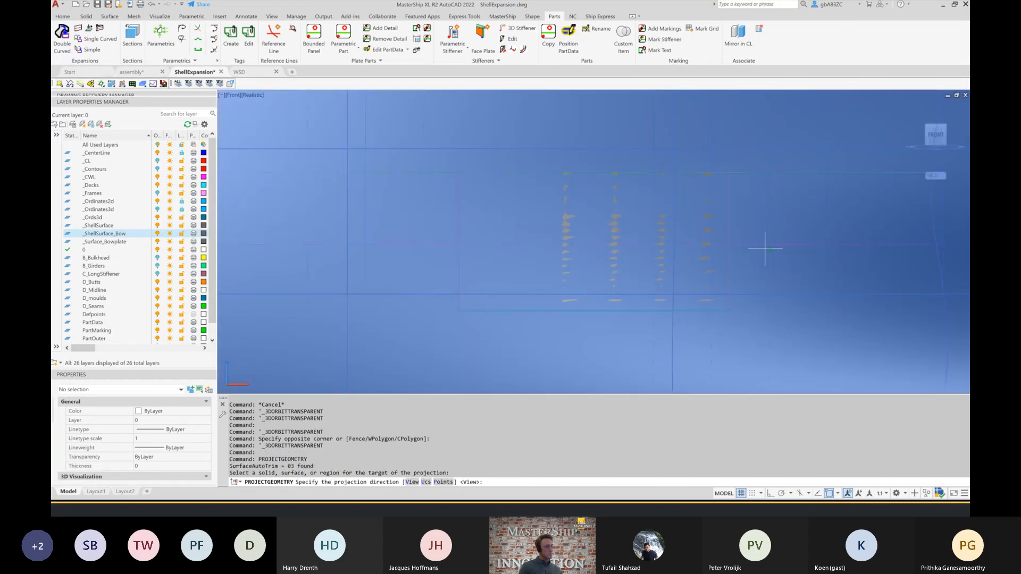
{"action": "key", "text": "Return"}
- Hide the _ShellSurface_Bow, D_Butts, D_Seams and _Surface_Bowplate layers to isolate the projected curves
{"action": "middle_click_drag", "start_coordinate": [648, 322], "coordinate": [620, 305], "text": "shift"}
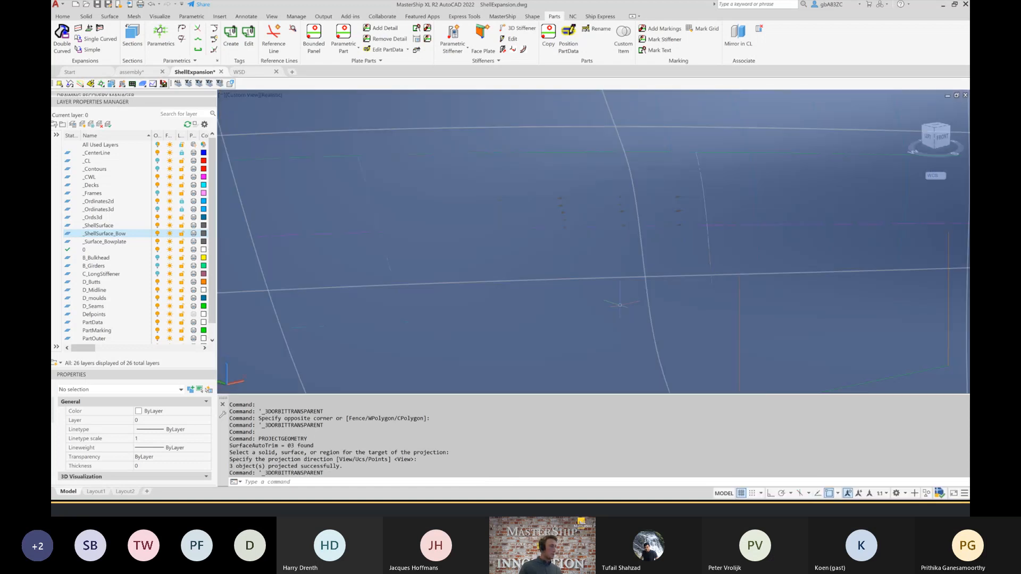
{"action": "scroll", "coordinate": [600, 273], "scroll_direction": "down", "scroll_amount": 5}
{"action": "left_click", "coordinate": [157, 233]}
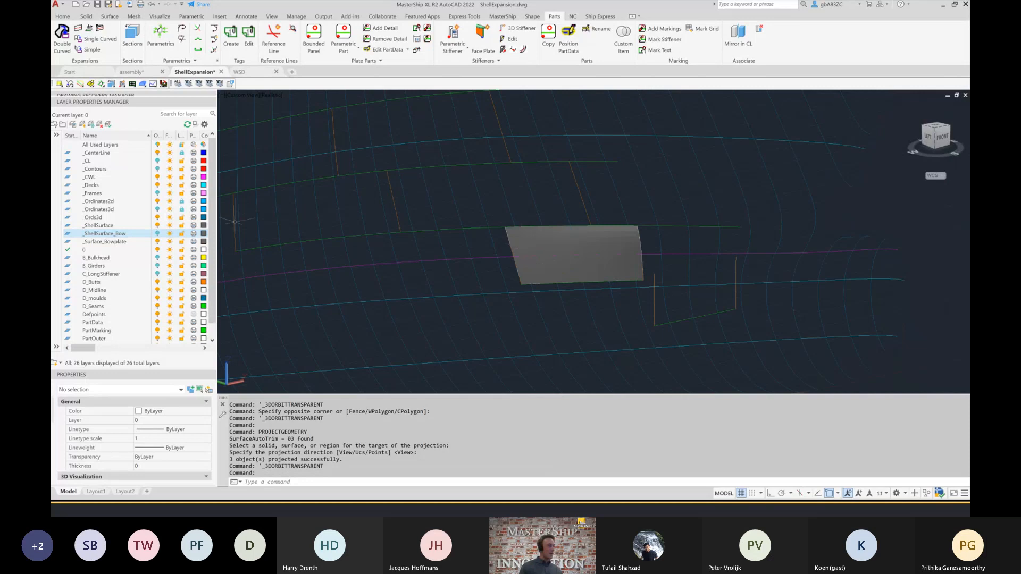
{"action": "left_click", "coordinate": [157, 298]}
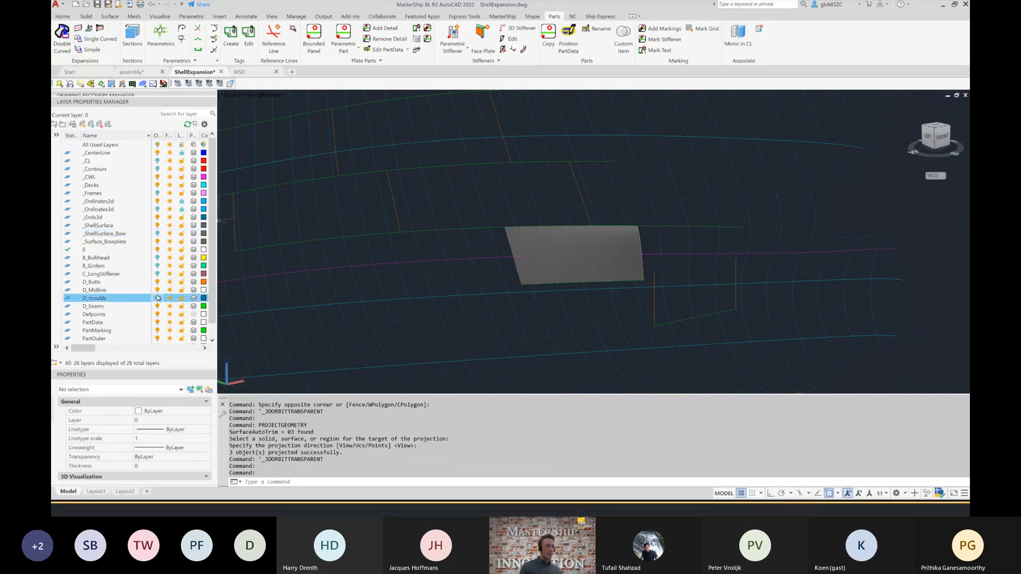
{"action": "left_click", "coordinate": [157, 282]}
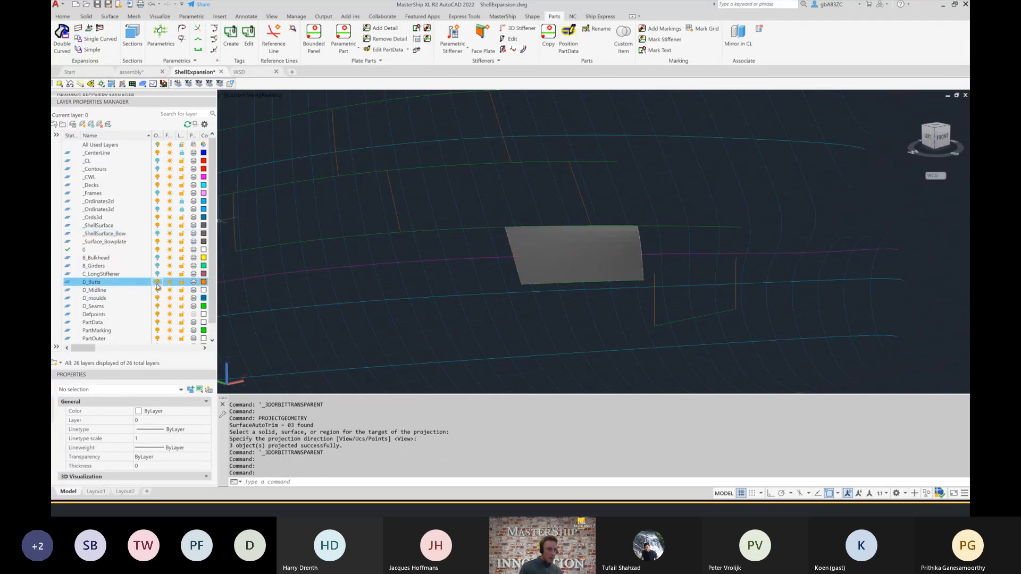
{"action": "left_click", "coordinate": [158, 307]}
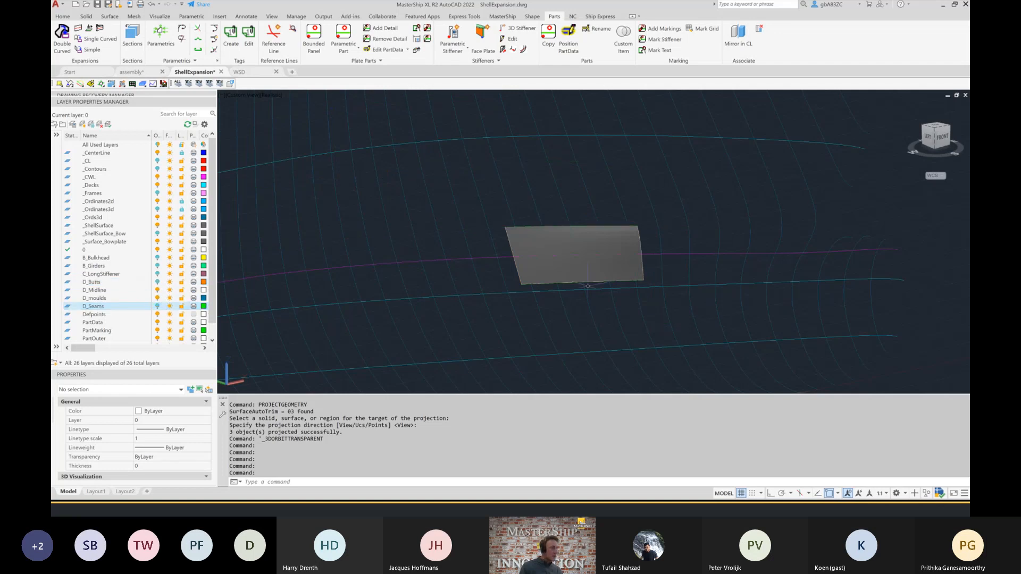
{"action": "left_click", "coordinate": [157, 243]}
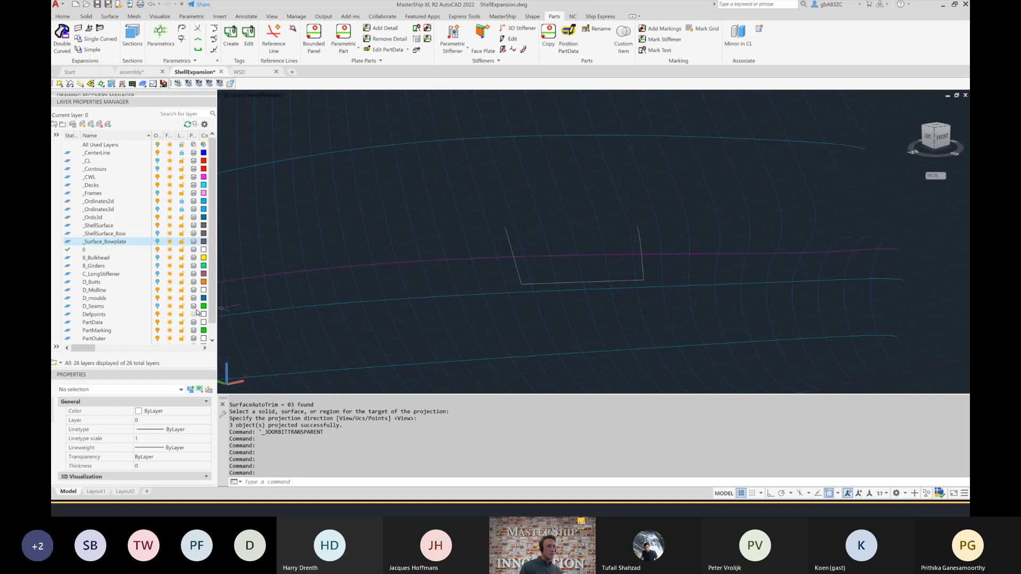
- Show the D_Seams and D_Butts layers briefly to compare them with the projected curves, and hide both again
{"action": "left_click", "coordinate": [158, 307]}
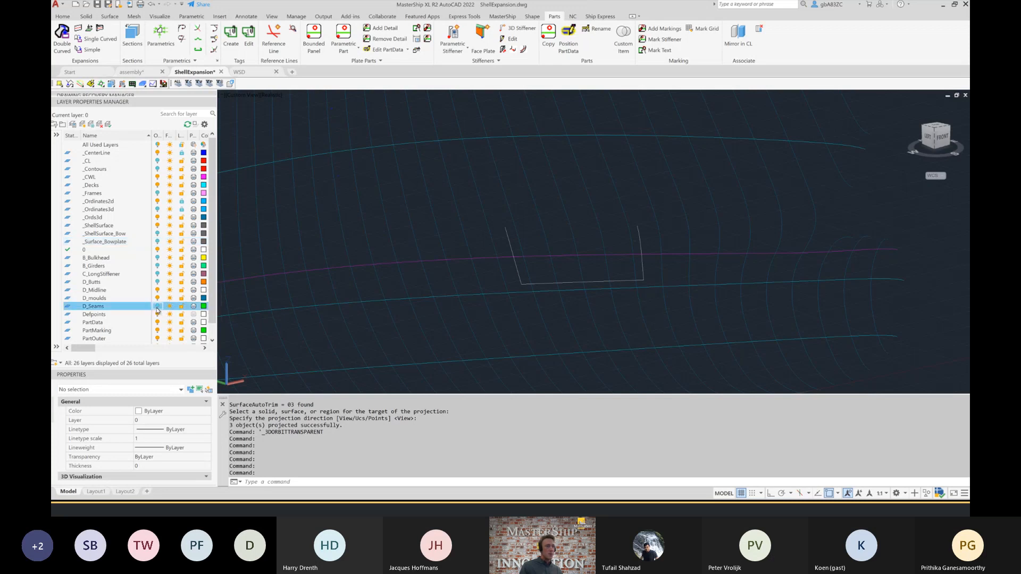
{"action": "left_click", "coordinate": [157, 282]}
{"action": "left_click", "coordinate": [157, 282]}
{"action": "left_click", "coordinate": [157, 307]}
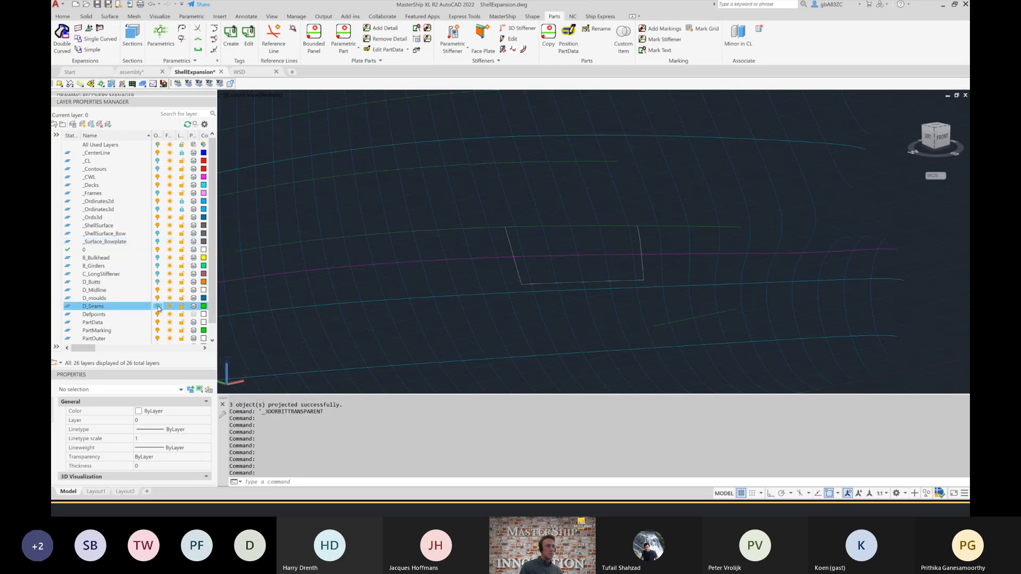
- Erase the three projected splines on layer 0 around the bow plate's outline
{"action": "left_click", "coordinate": [651, 274]}
{"action": "left_click", "coordinate": [640, 282]}
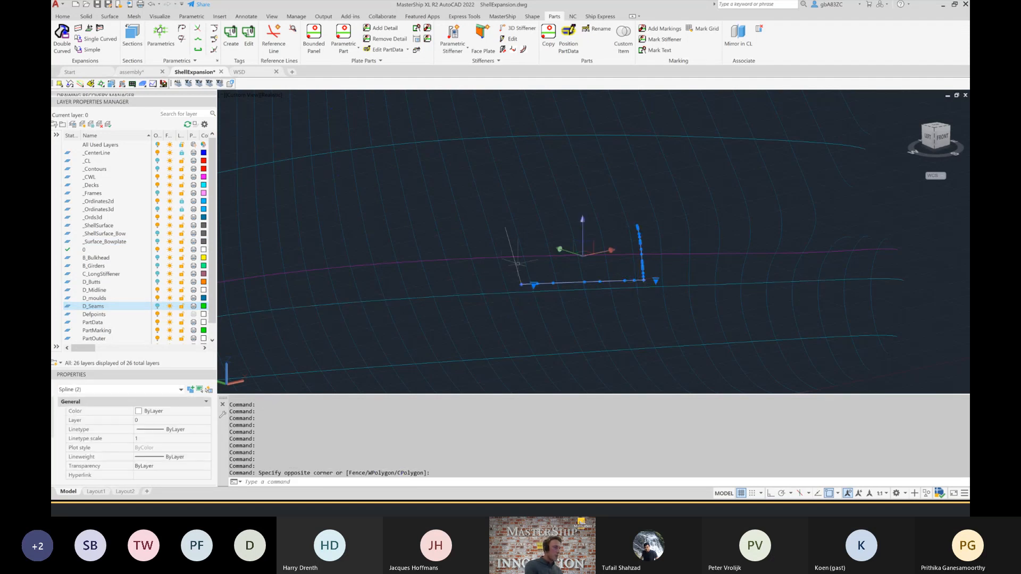
{"action": "key", "text": "Delete"}
{"action": "left_click", "coordinate": [511, 250]}
{"action": "mouse_move", "coordinate": [511, 249]}
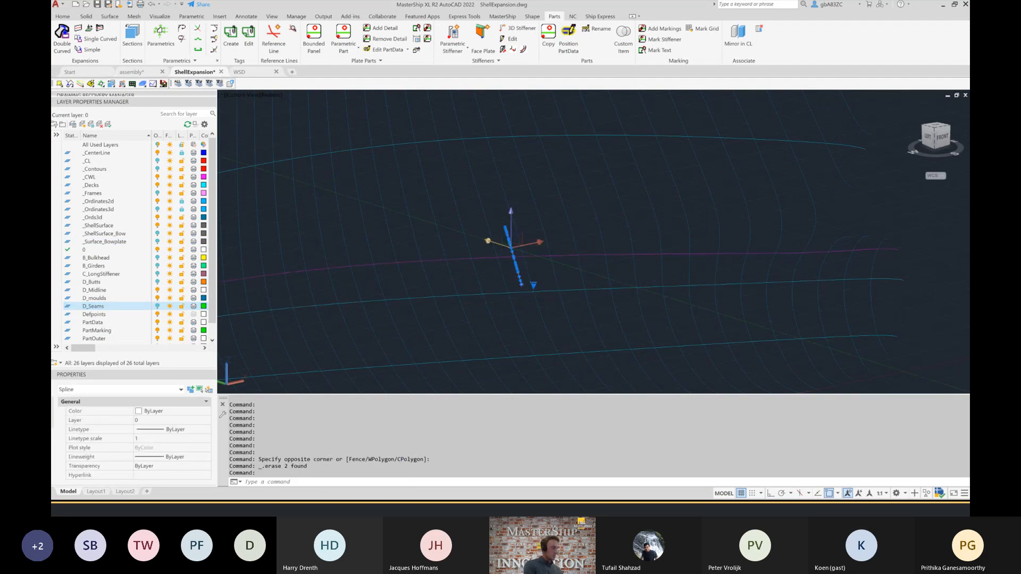
{"action": "key", "text": "Delete"}
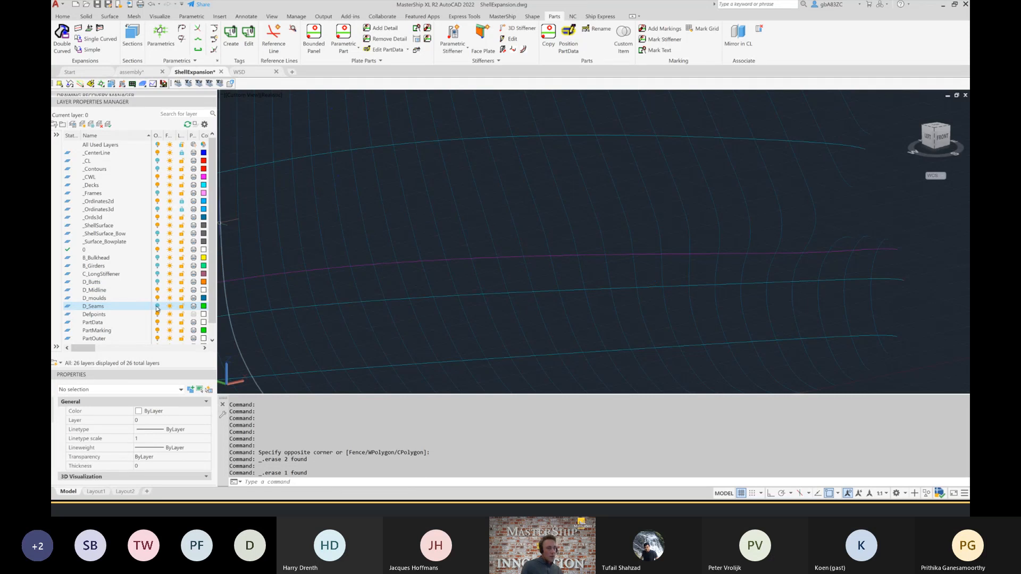
- Show the D_Seams, D_Butts and _Surface_Bowplate layers again, and check the bow plate against the _ShellSurface_Bow layer before hiding that layer
{"action": "left_click", "coordinate": [157, 307]}
{"action": "left_click", "coordinate": [157, 281]}
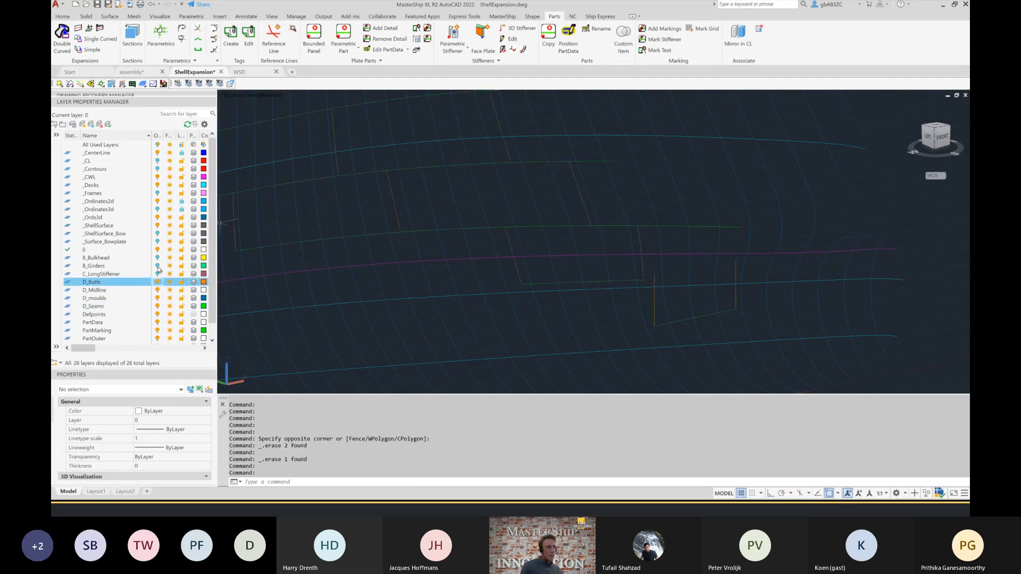
{"action": "left_click", "coordinate": [158, 242]}
{"action": "left_click", "coordinate": [158, 234]}
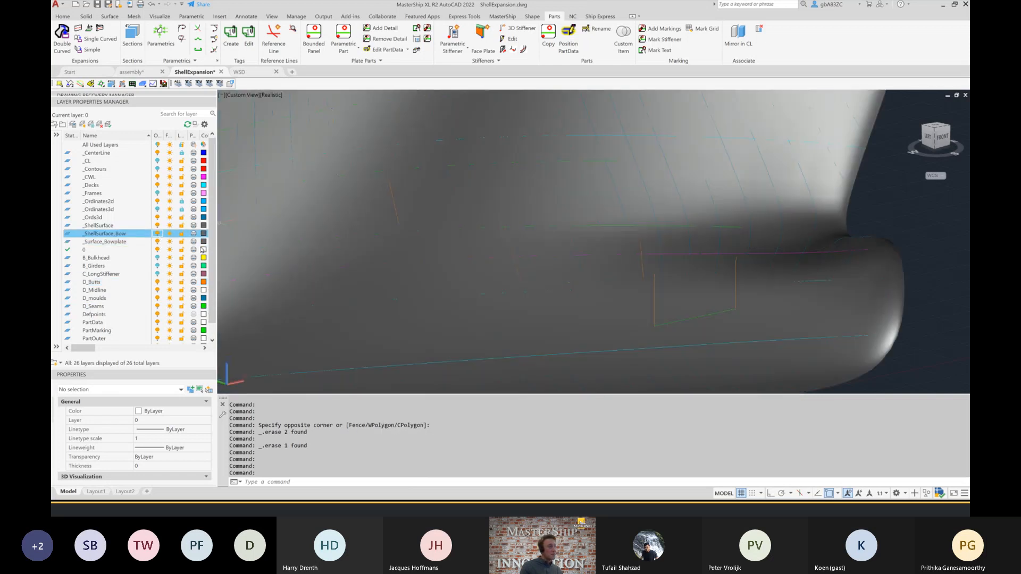
{"action": "left_click", "coordinate": [158, 234]}
- Examine the bow plate on the 3D hull and the matching 2D shell expansion lines beside it
{"action": "scroll", "coordinate": [671, 243], "scroll_direction": "down", "scroll_amount": 5}
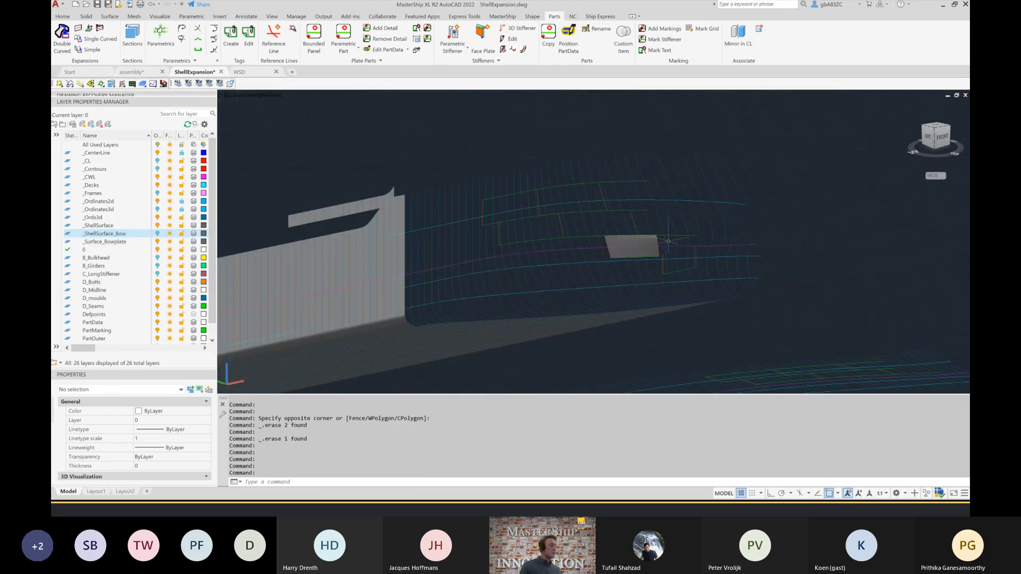
{"action": "scroll", "coordinate": [739, 314], "scroll_direction": "down", "scroll_amount": 3}
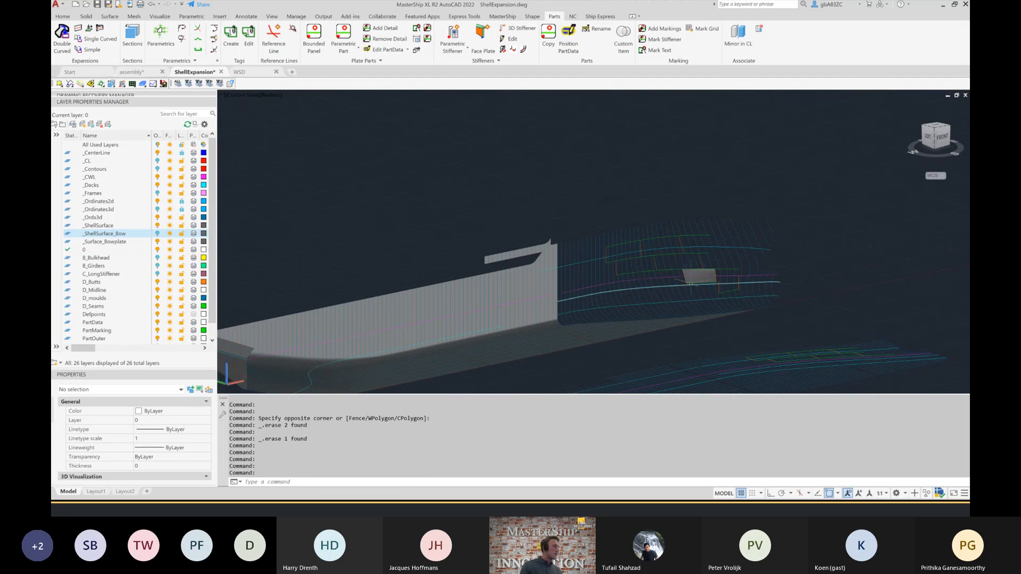
{"action": "mouse_move", "coordinate": [693, 282]}
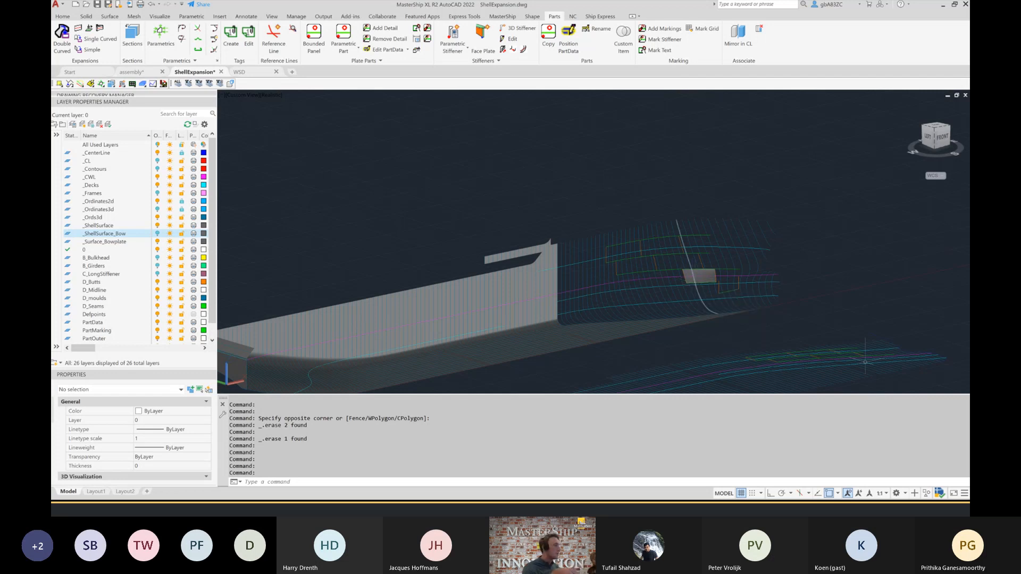
{"action": "left_click", "coordinate": [895, 389]}
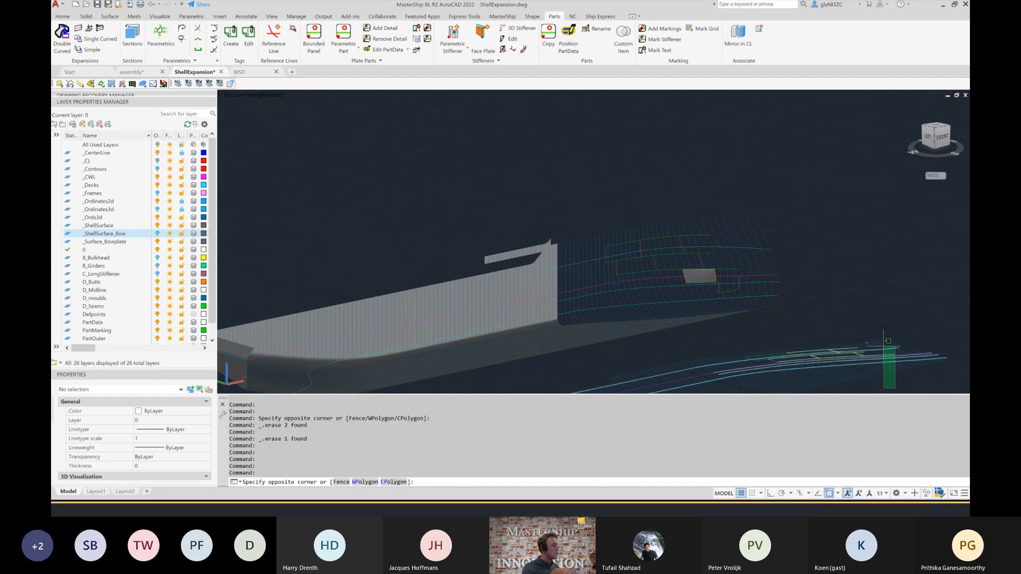
{"action": "left_click", "coordinate": [916, 379]}
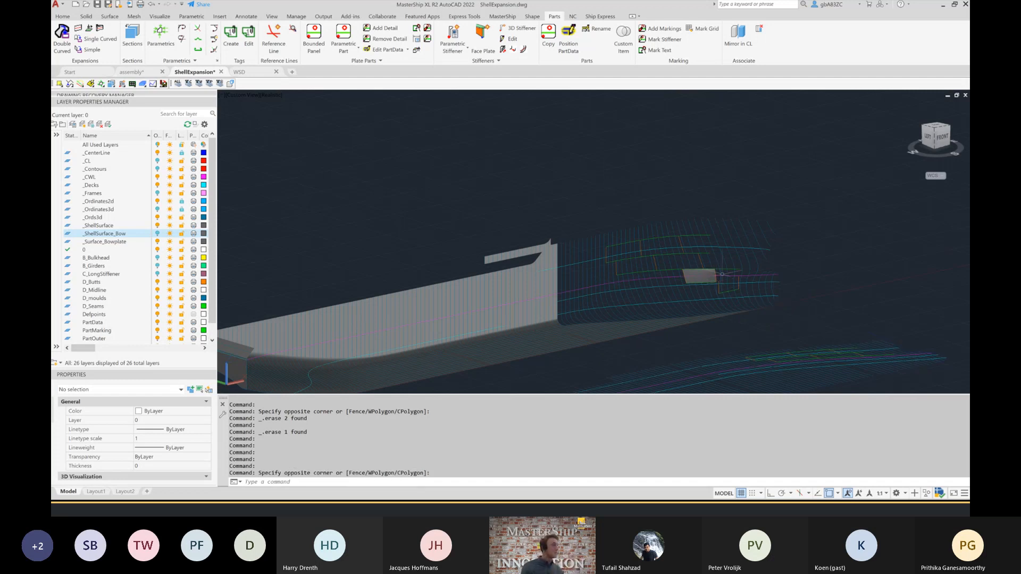
- Convert the three 3D boundary curves along the bow plate's two sides and lower edge into the 2D shell expansion with 3D to 2D
{"action": "left_click", "coordinate": [531, 17]}
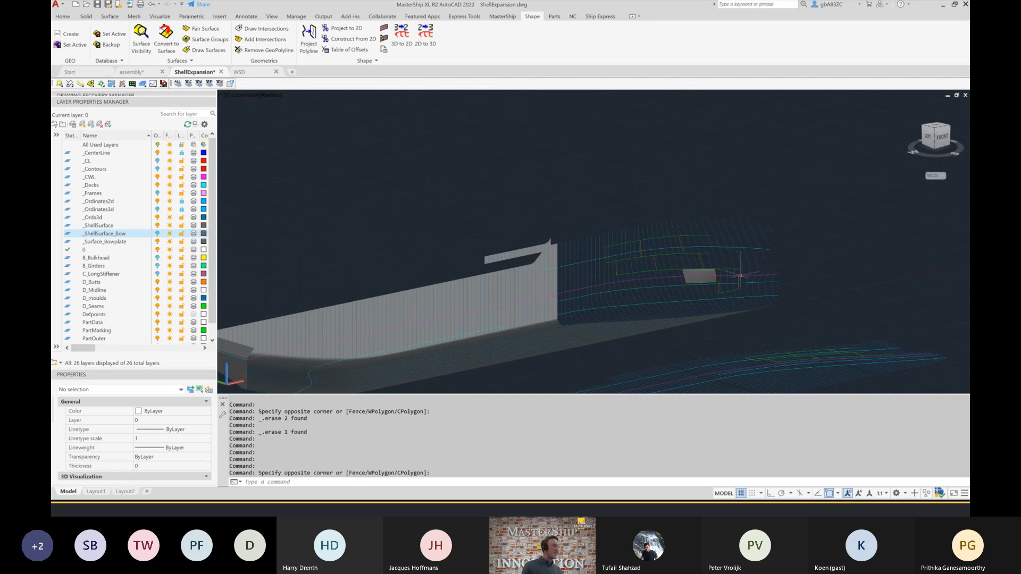
{"action": "scroll", "coordinate": [724, 277], "scroll_direction": "up", "scroll_amount": 5}
{"action": "scroll", "coordinate": [671, 296], "scroll_direction": "up", "scroll_amount": 3}
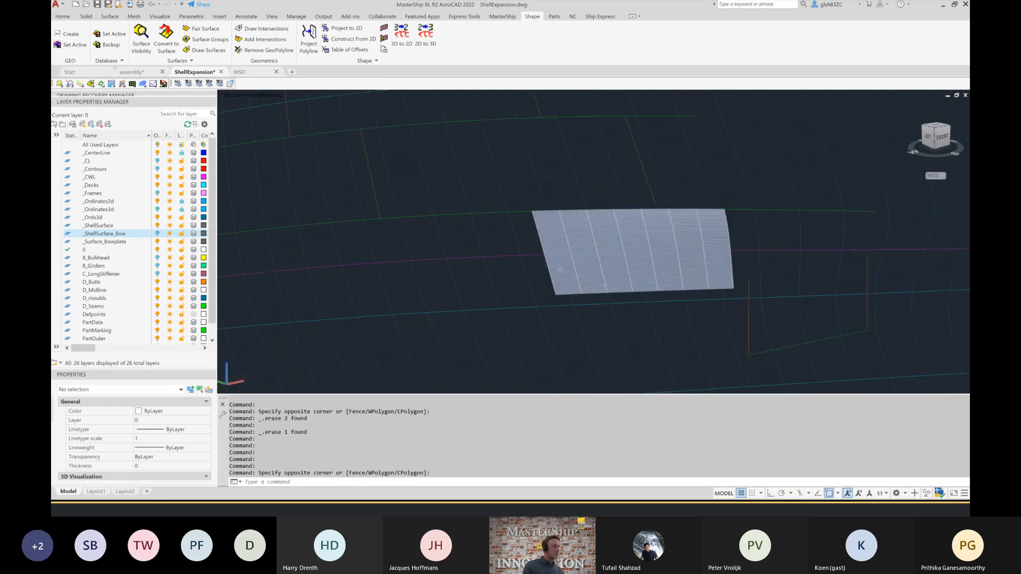
{"action": "left_click", "coordinate": [402, 39]}
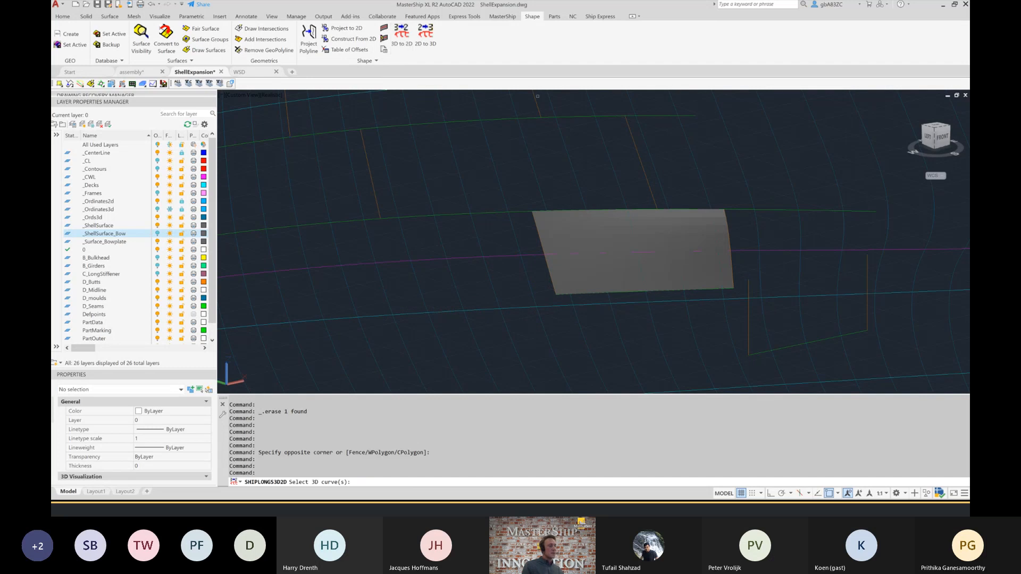
{"action": "left_click", "coordinate": [547, 262]}
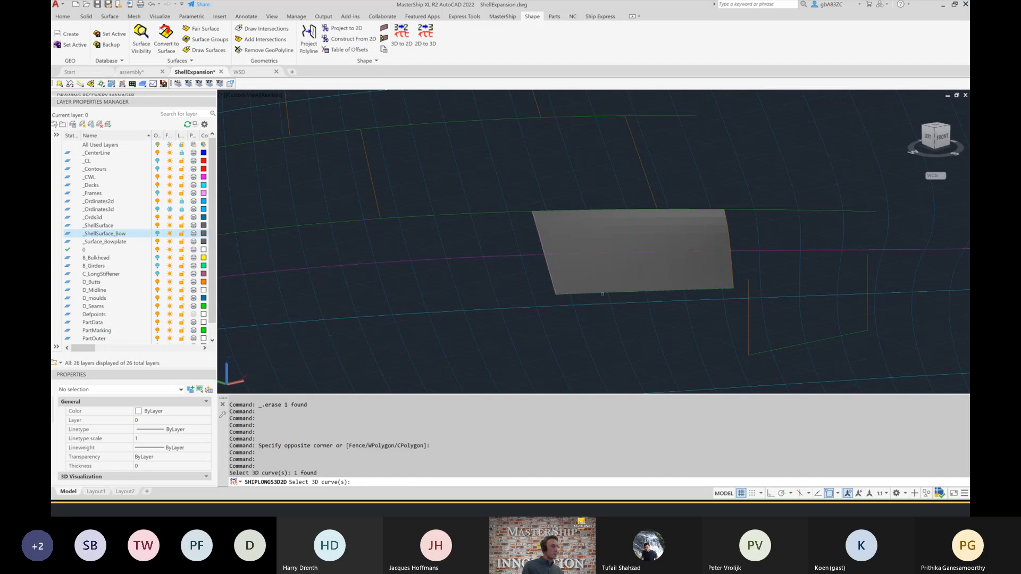
{"action": "left_click", "coordinate": [602, 293]}
{"action": "left_click", "coordinate": [731, 240]}
{"action": "scroll", "coordinate": [543, 240], "scroll_direction": "down", "scroll_amount": 5}
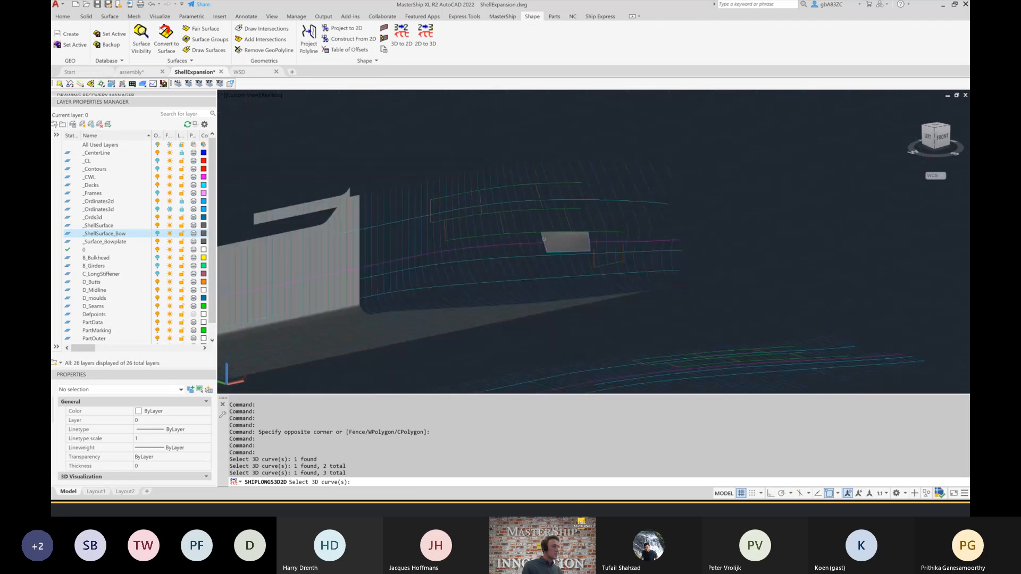
{"action": "middle_click_drag", "start_coordinate": [544, 239], "coordinate": [698, 306], "text": "shift"}
{"action": "key", "text": "Return"}
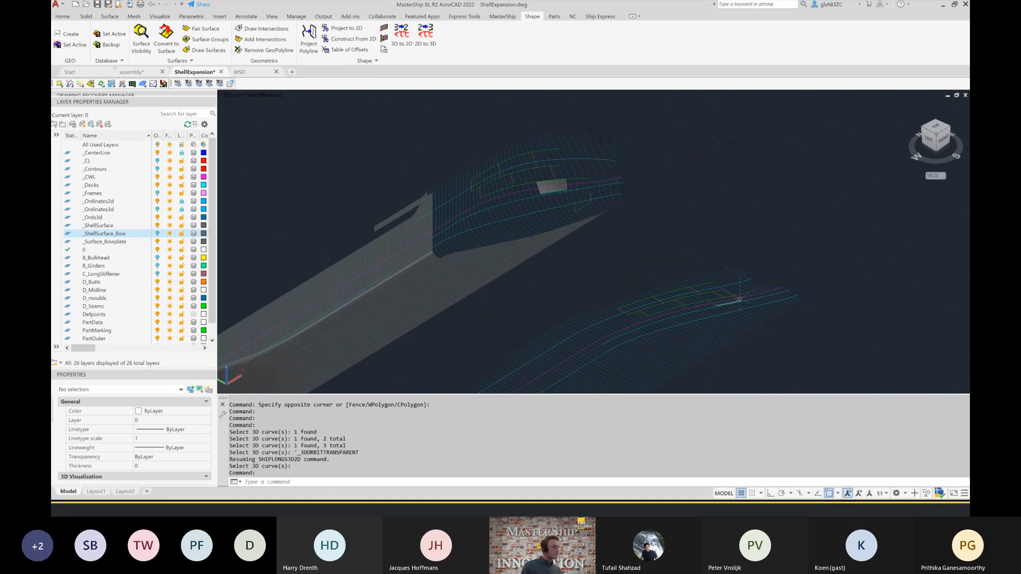
{"action": "scroll", "coordinate": [741, 302], "scroll_direction": "up", "scroll_amount": 4}
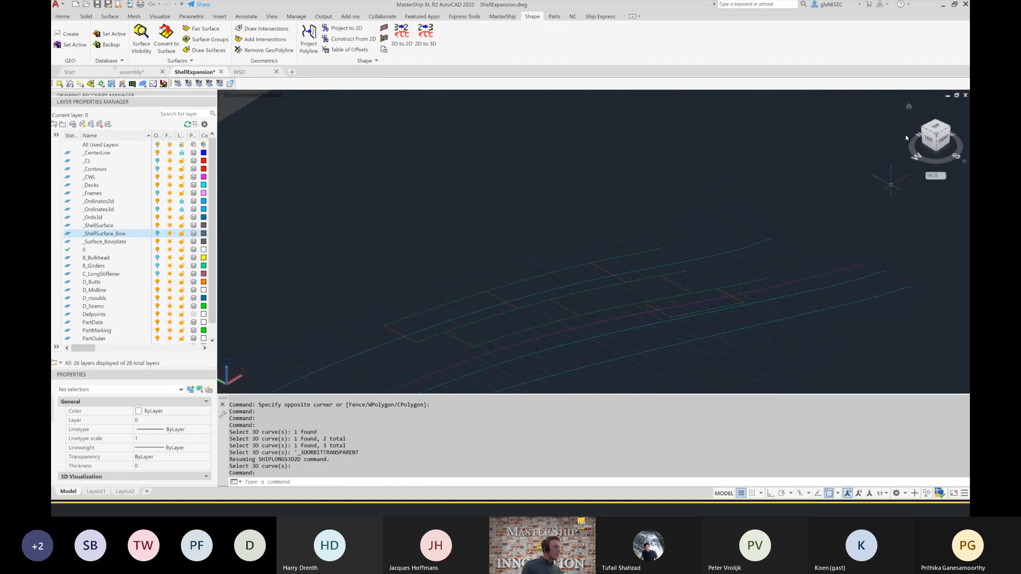
- Inspect the two converted butts and the lower seam of the bow plate in the 2D shell expansion from the top view
{"action": "left_click", "coordinate": [939, 124]}
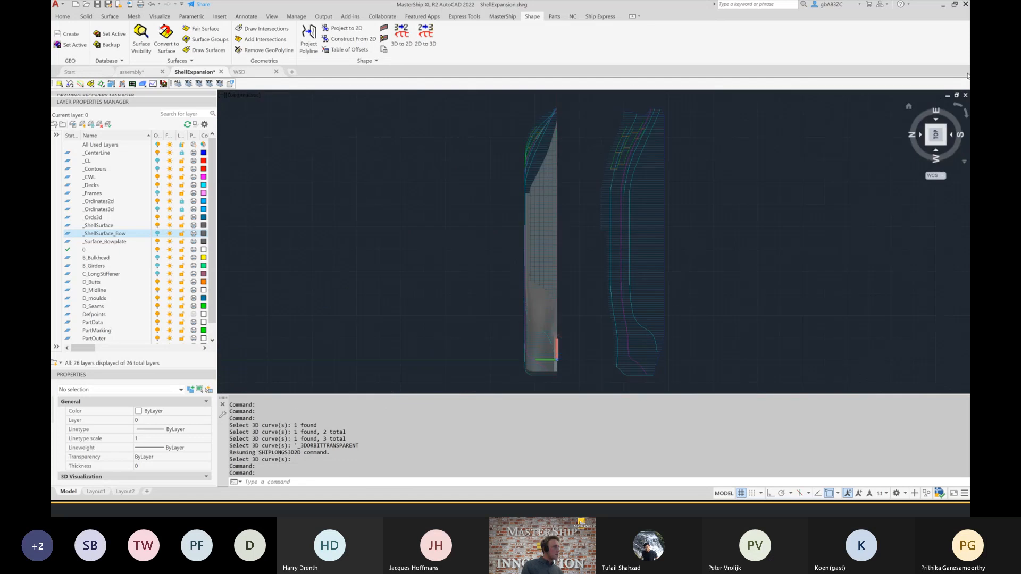
{"action": "left_click", "coordinate": [966, 114]}
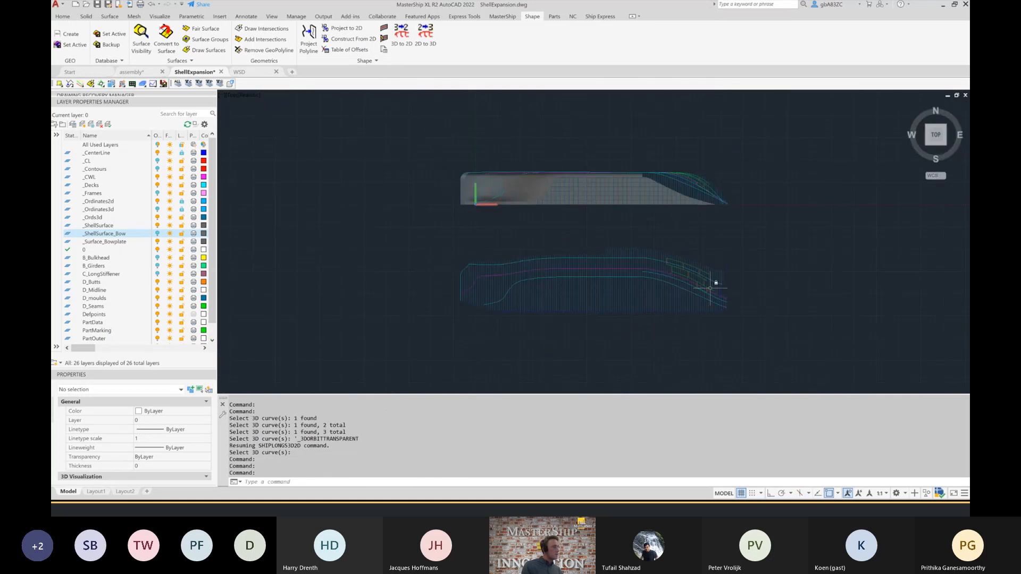
{"action": "scroll", "coordinate": [712, 282], "scroll_direction": "up", "scroll_amount": 3}
{"action": "scroll", "coordinate": [711, 284], "scroll_direction": "up", "scroll_amount": 2}
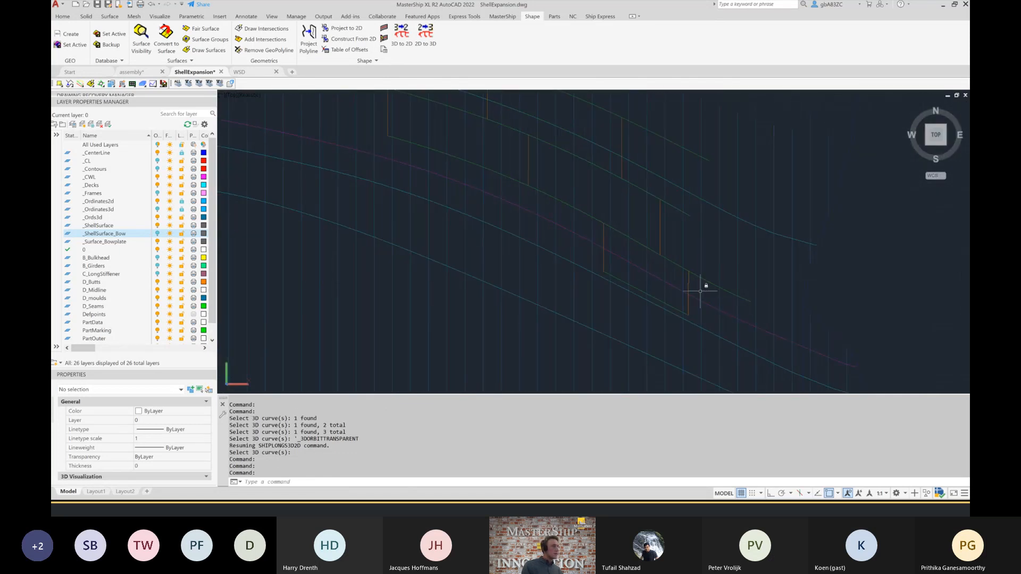
{"action": "left_click", "coordinate": [694, 311]}
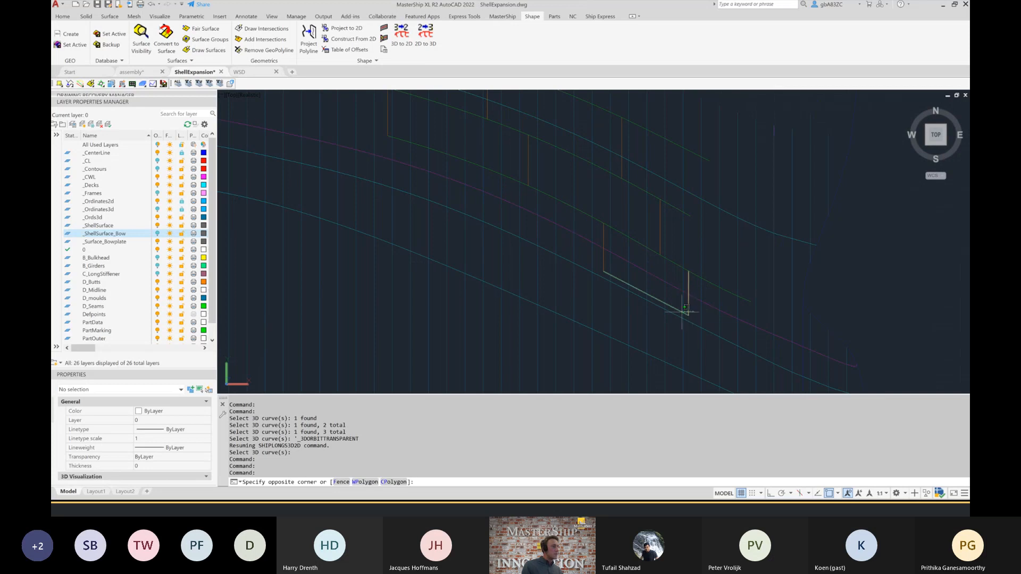
{"action": "left_click", "coordinate": [682, 314]}
{"action": "left_click", "coordinate": [691, 233], "text": "shift"}
{"action": "left_click", "coordinate": [640, 215], "text": "shift"}
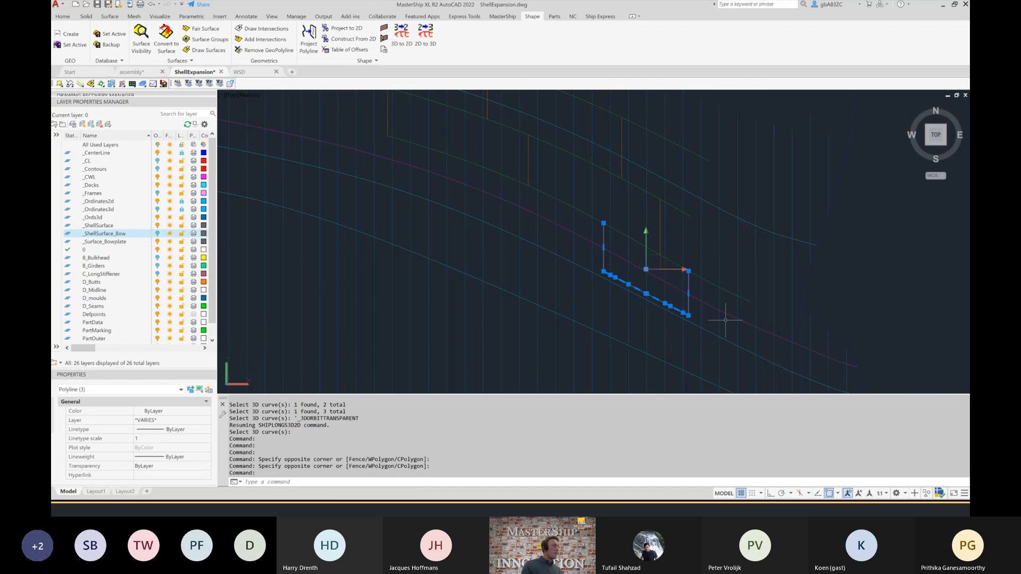
- Compare the bow plate's converted lower seam with the neighbouring _Decks line in the 2D shell expansion
{"action": "left_click", "coordinate": [699, 321]}
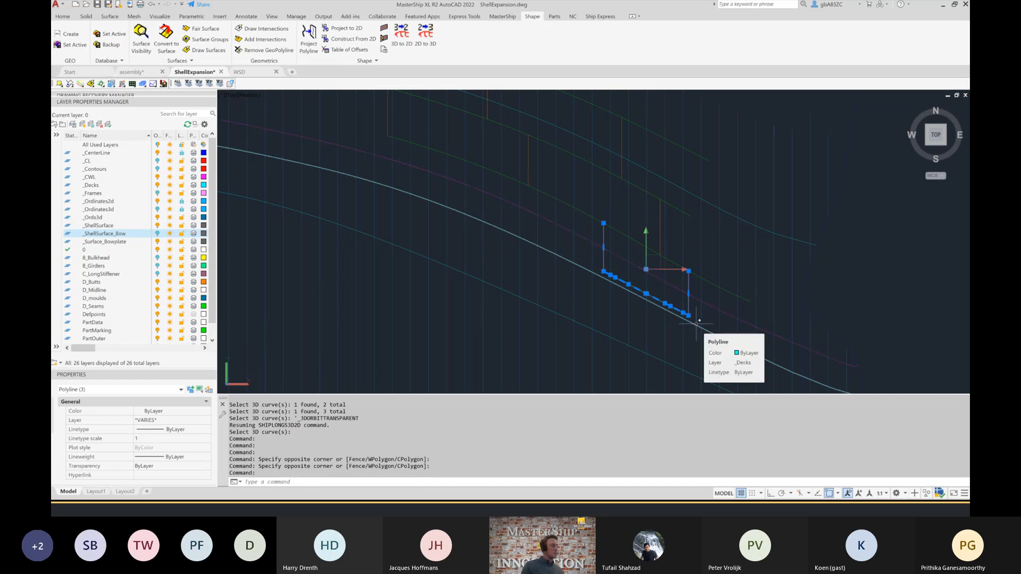
{"action": "scroll", "coordinate": [749, 328], "scroll_direction": "up", "scroll_amount": 3}
{"action": "scroll", "coordinate": [692, 327], "scroll_direction": "down", "scroll_amount": 1}
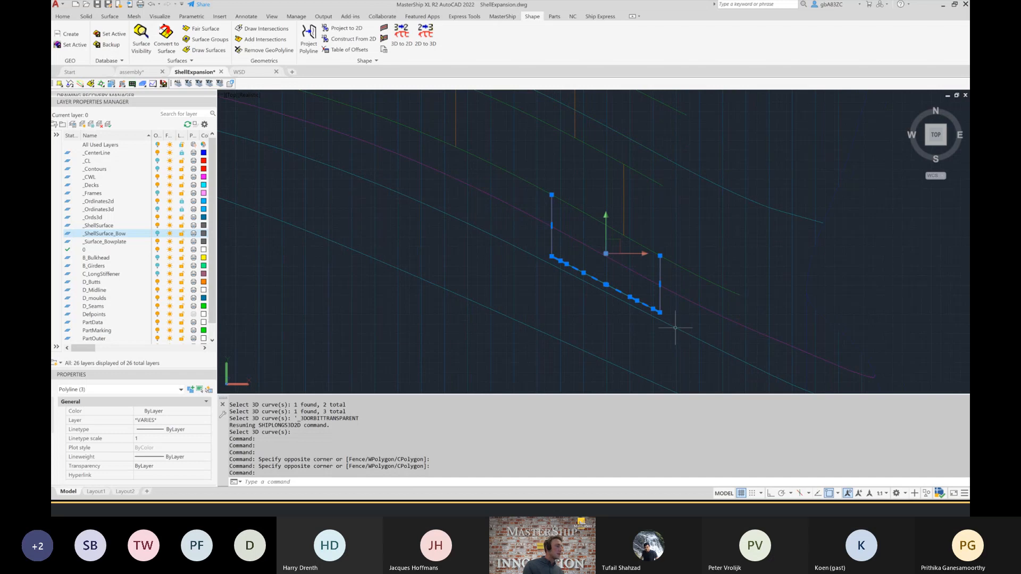
{"action": "key", "text": "Escape"}
{"action": "scroll", "coordinate": [668, 319], "scroll_direction": "up", "scroll_amount": 2}
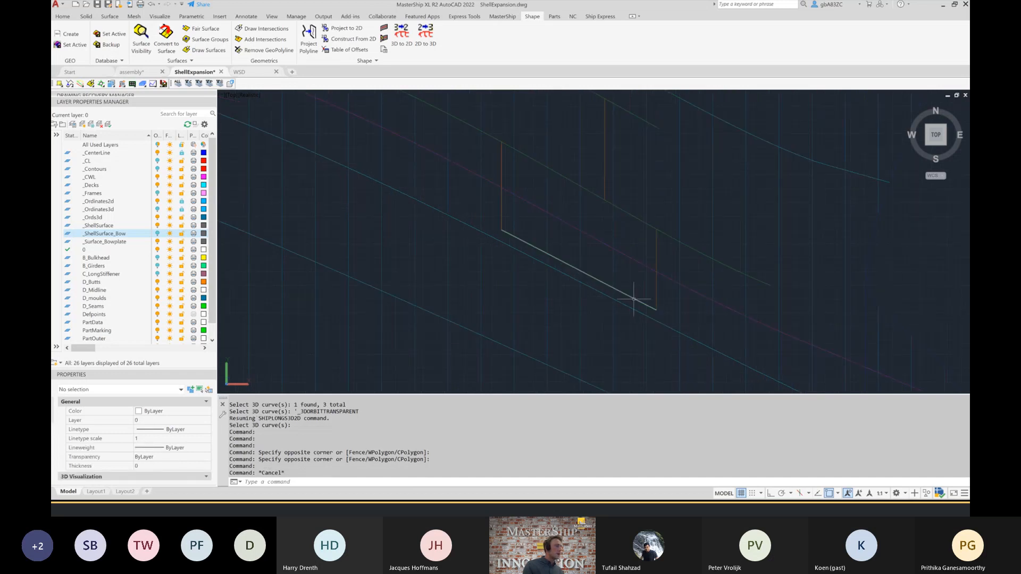
{"action": "left_click", "coordinate": [638, 303]}
{"action": "left_click", "coordinate": [630, 305]}
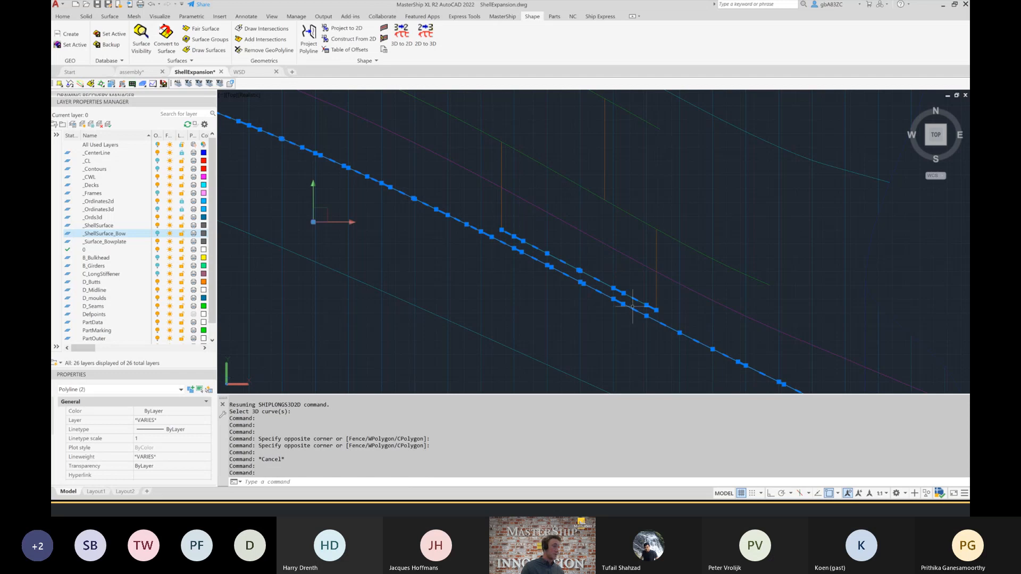
{"action": "key", "text": "Escape"}
- Move the bow plate's lower seam in the 2D shell expansion 150 upward along the butt, using its forward endpoint as base point
{"action": "scroll", "coordinate": [643, 304], "scroll_direction": "up", "scroll_amount": 1}
{"action": "left_click", "coordinate": [648, 307]}
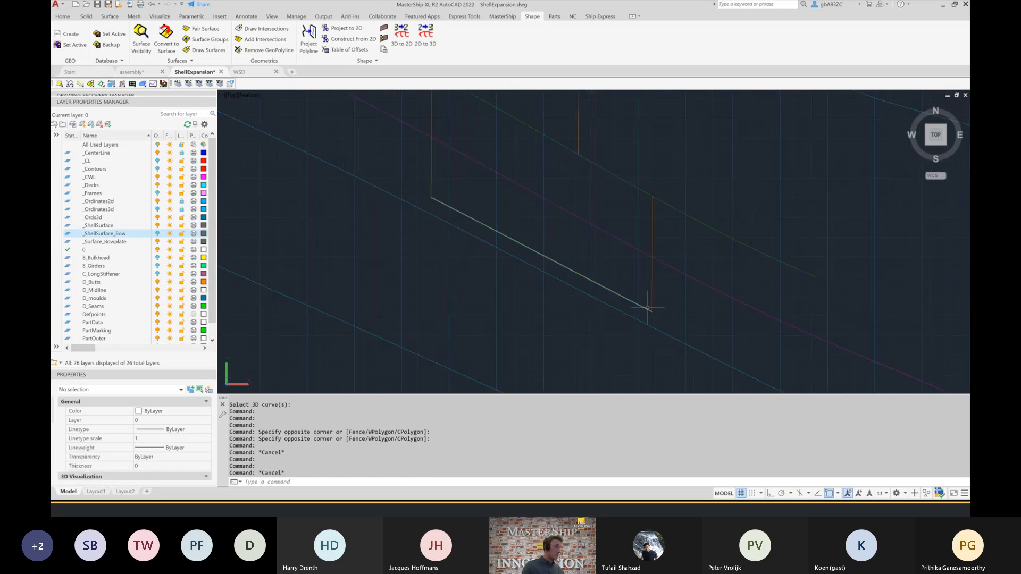
{"action": "type", "text": "mo"}
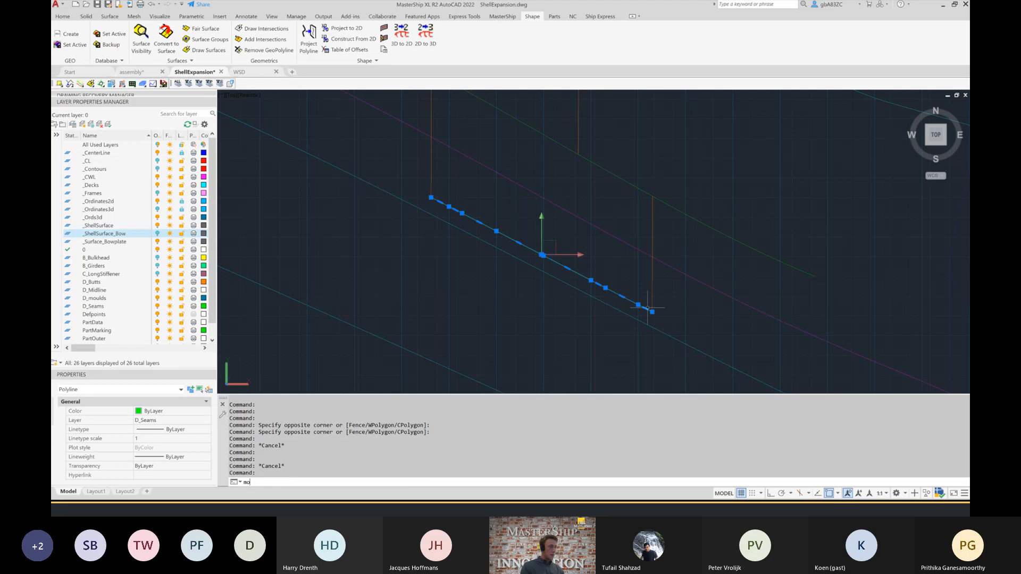
{"action": "type", "text": "ve"}
{"action": "key", "text": "Return"}
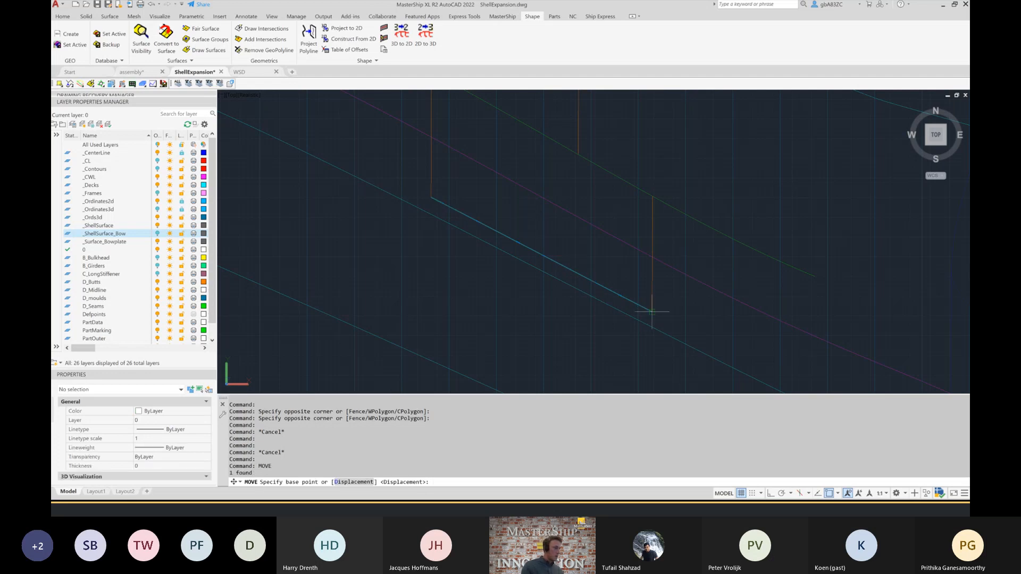
{"action": "left_click", "coordinate": [652, 311]}
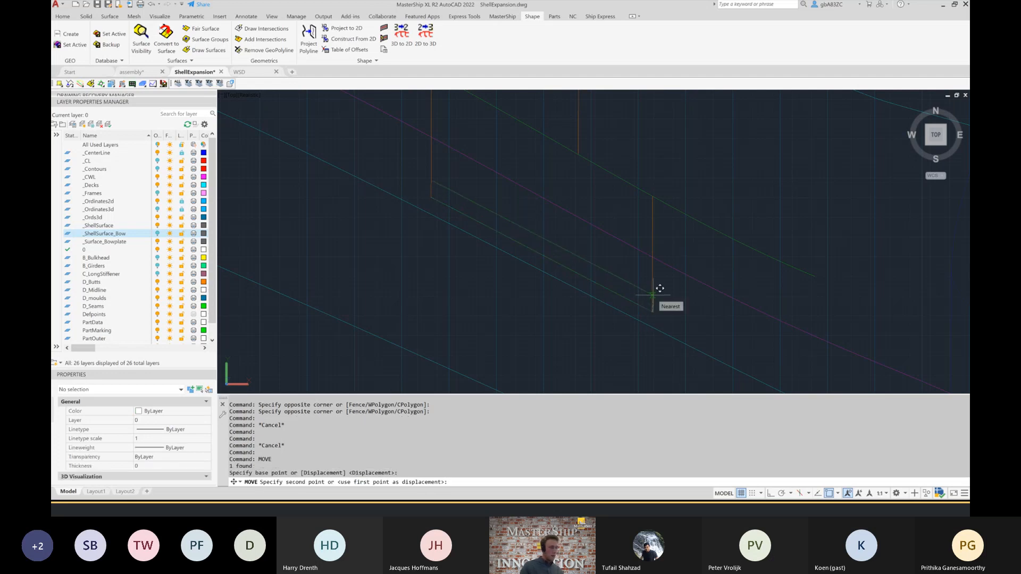
{"action": "type", "text": "150"}
{"action": "key", "text": "Return"}
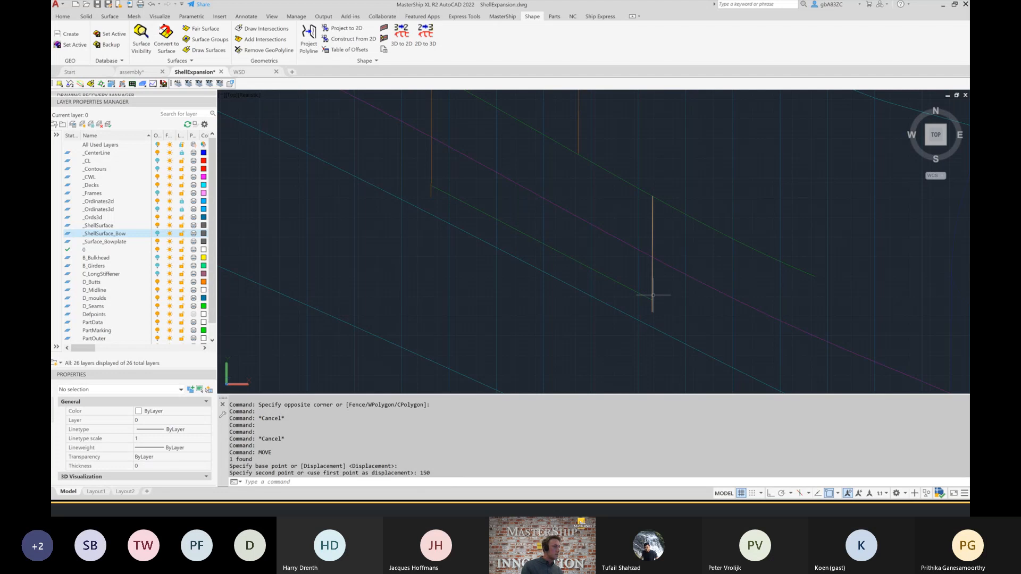
- Stretch the lower ends of the bow plate's two butts in the 2D shell expansion to meet the moved seam
{"action": "left_click", "coordinate": [652, 311]}
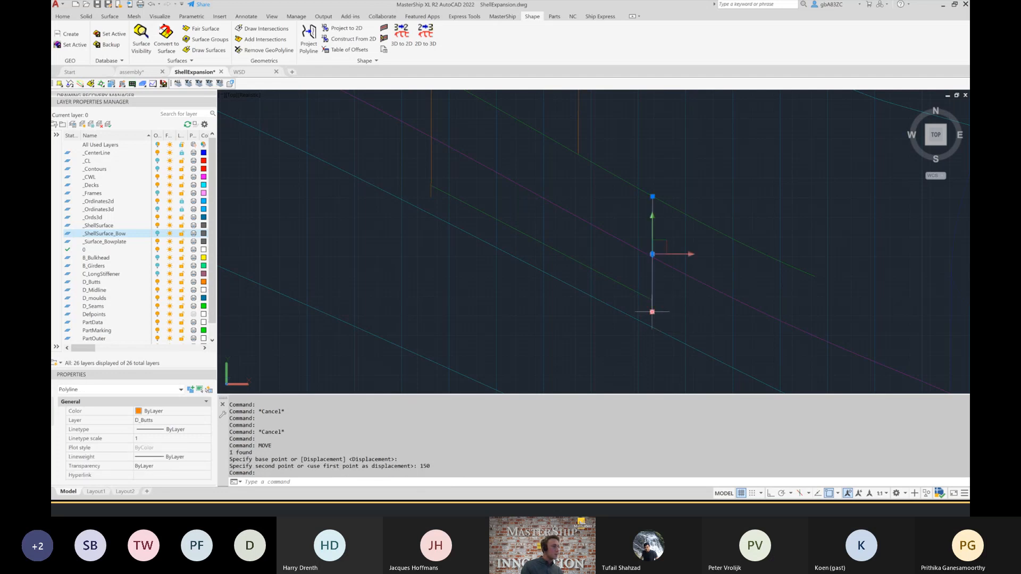
{"action": "left_click", "coordinate": [652, 312]}
{"action": "double_click", "coordinate": [652, 299]}
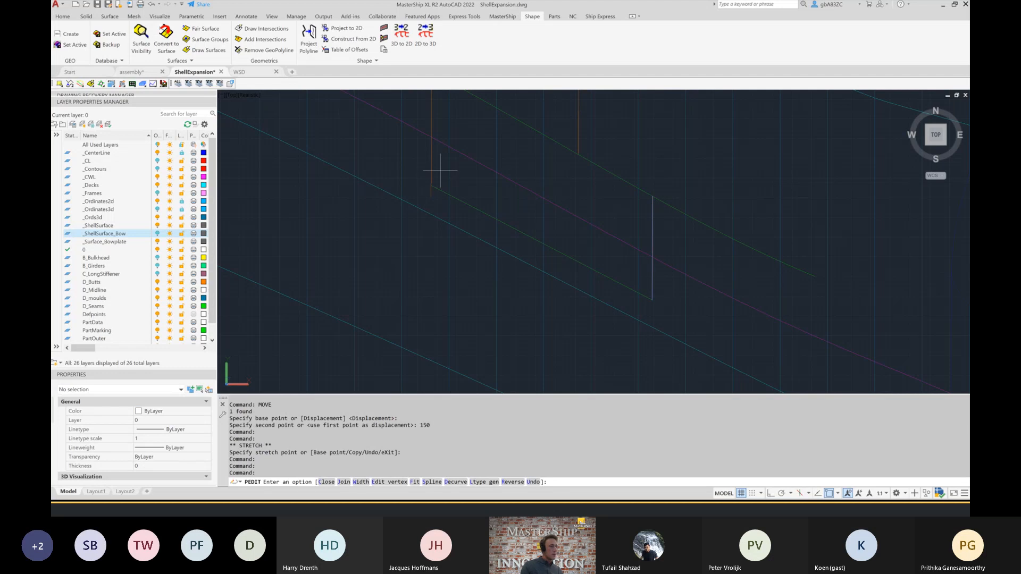
{"action": "key", "text": "Escape"}
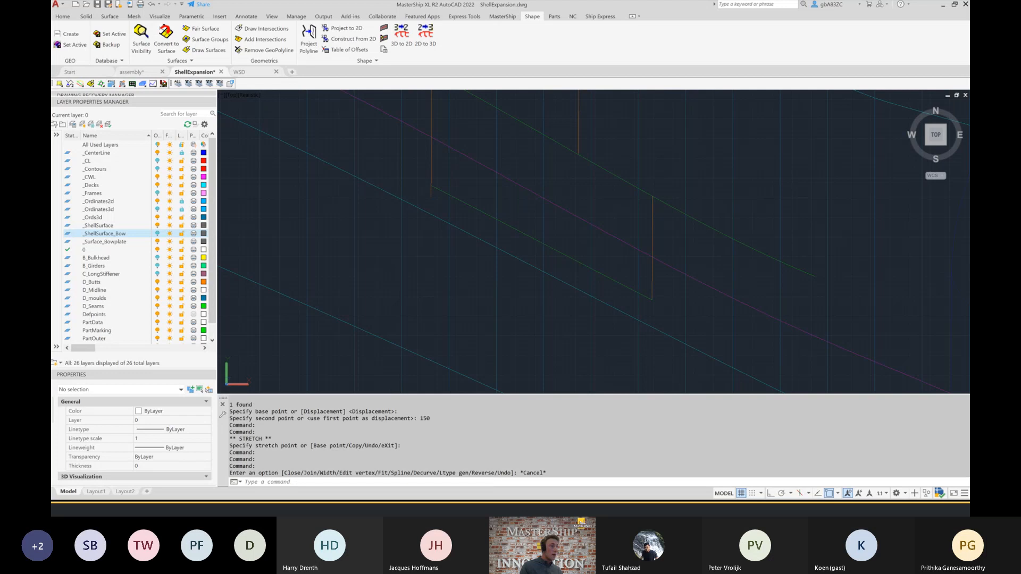
{"action": "left_click", "coordinate": [431, 165]}
{"action": "left_click", "coordinate": [431, 197]}
{"action": "left_click", "coordinate": [431, 187]}
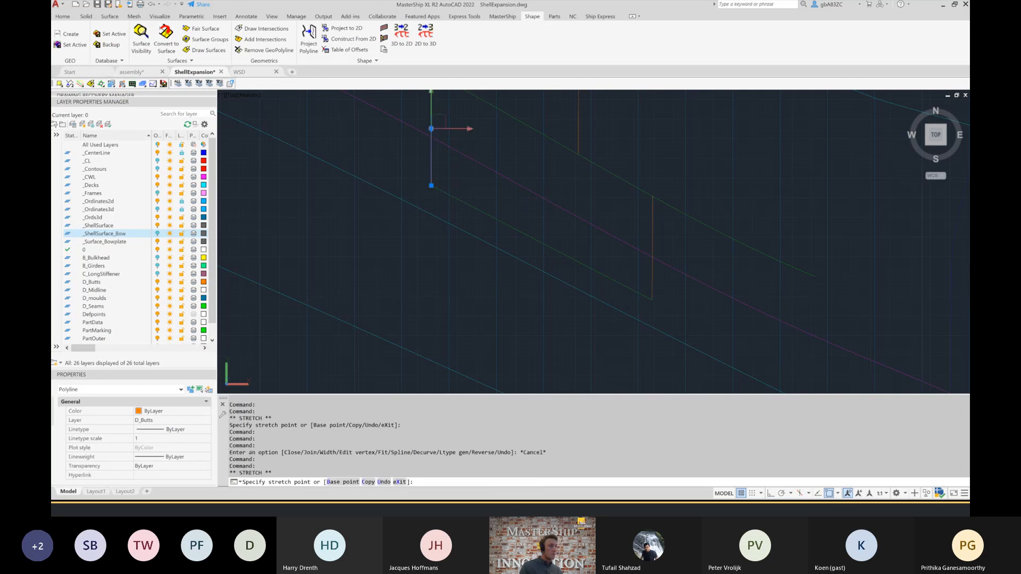
- Refit the bow plate's two butt polylines in the 2D shell expansion with Fit Polyline, using the Divide method
{"action": "scroll", "coordinate": [433, 198], "scroll_direction": "down", "scroll_amount": 6}
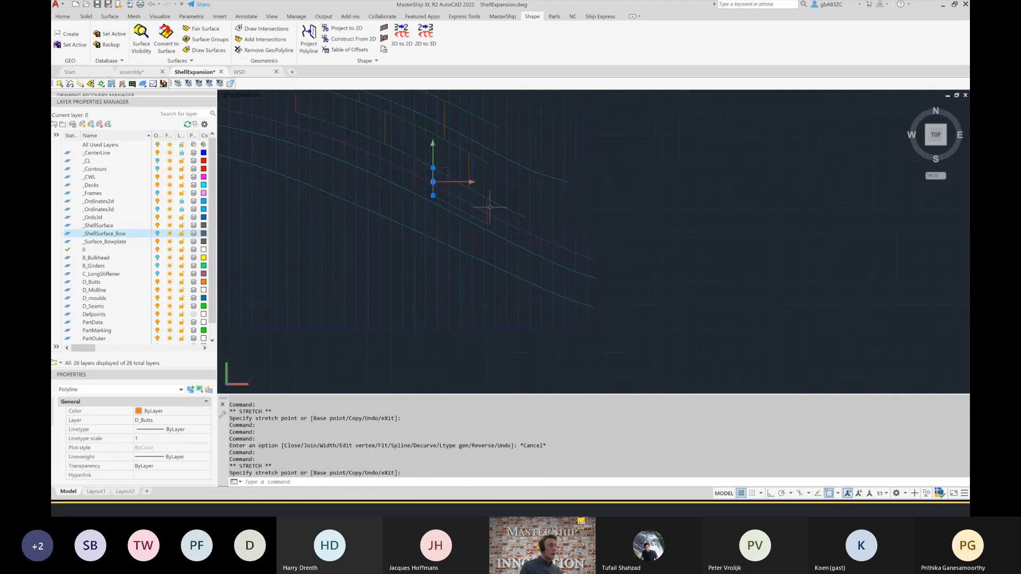
{"action": "left_click", "coordinate": [487, 209]}
{"action": "left_click", "coordinate": [502, 16]}
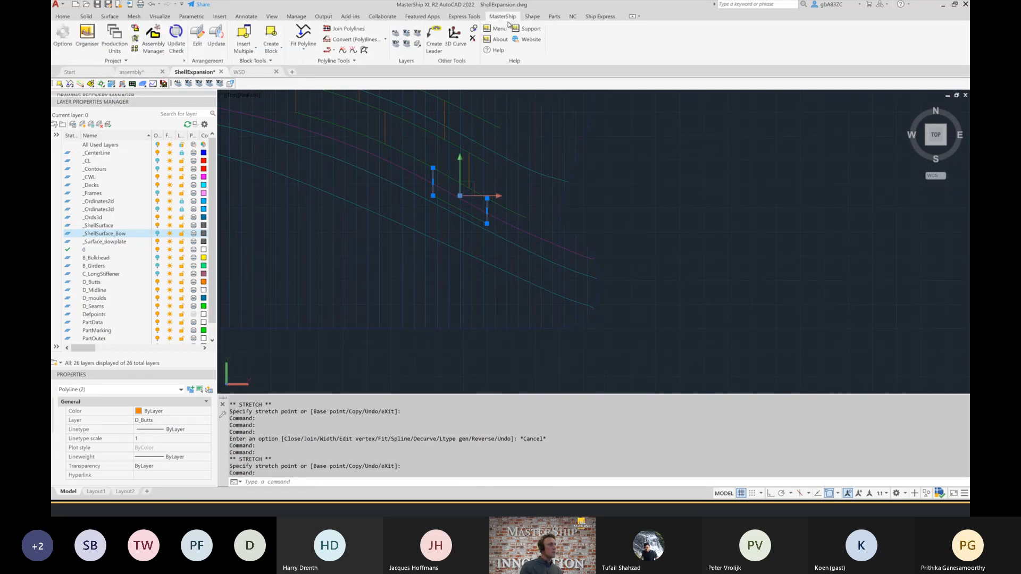
{"action": "left_click", "coordinate": [303, 35]}
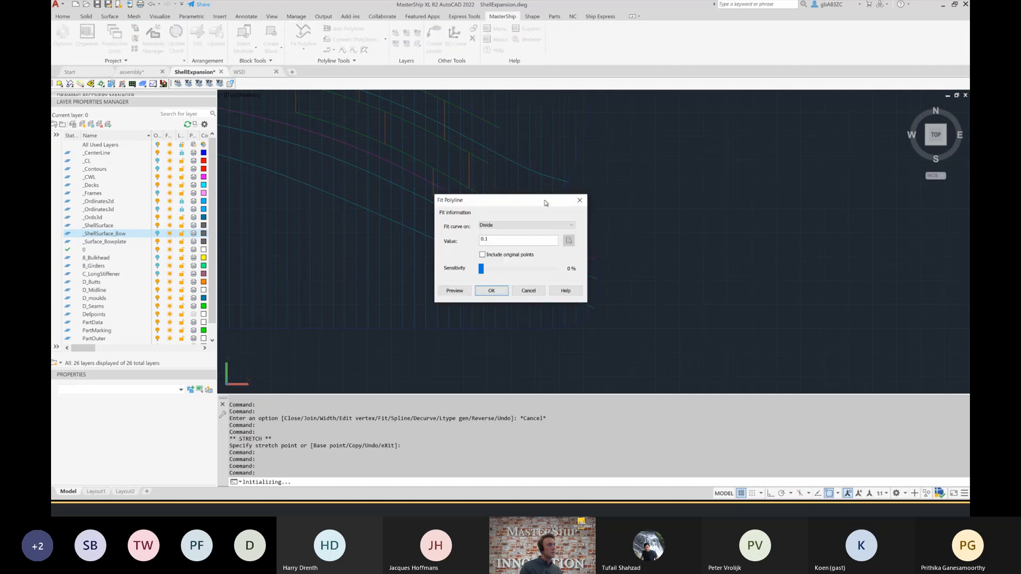
{"action": "double_click", "coordinate": [486, 240]}
{"action": "left_click", "coordinate": [490, 291]}
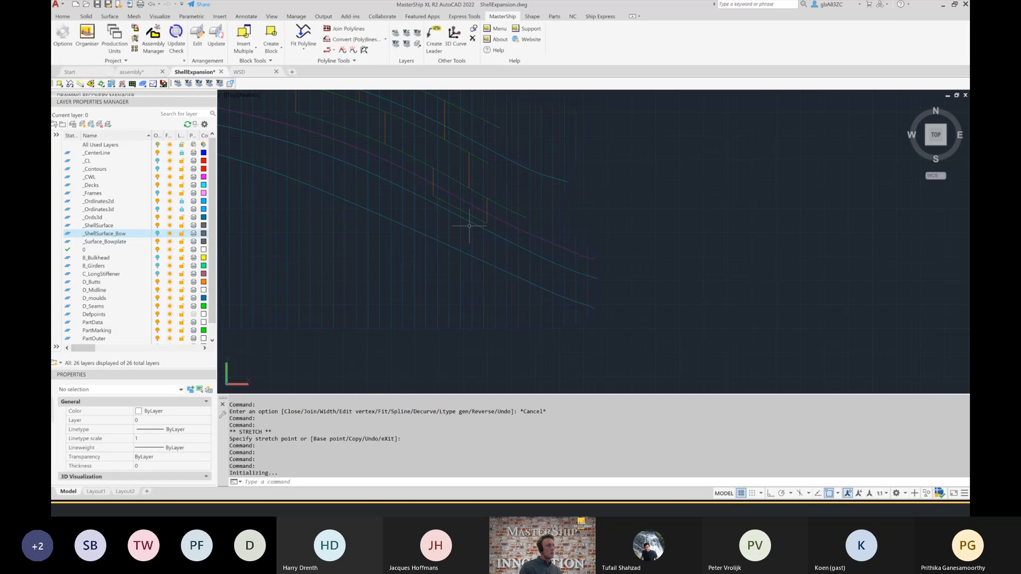
- Convert the two refitted butts and the moved lower seam back onto the 3D hull with 2D to 3D
{"action": "left_click", "coordinate": [433, 178]}
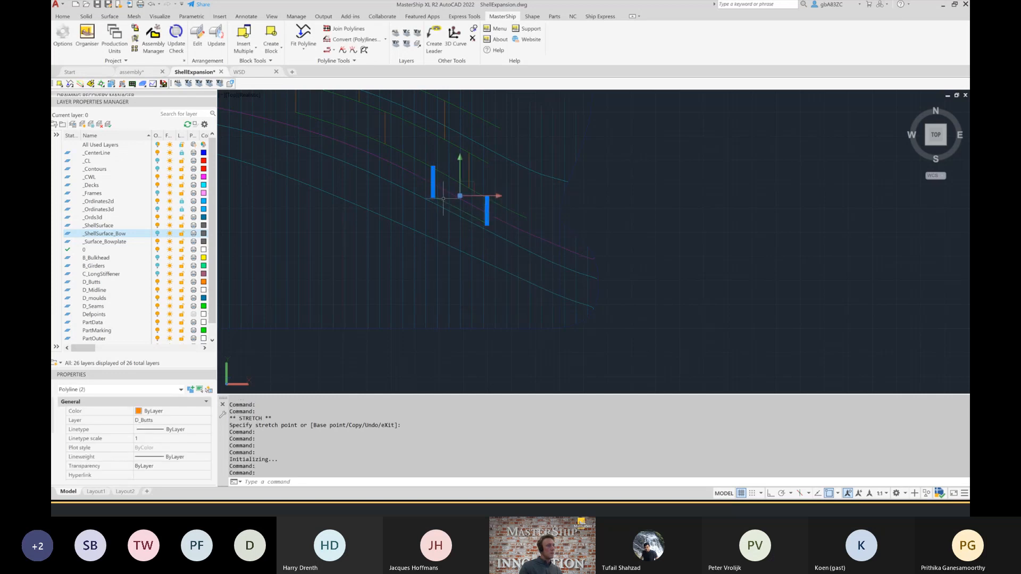
{"action": "left_click", "coordinate": [449, 198]}
{"action": "middle_click_drag", "start_coordinate": [530, 289], "coordinate": [468, 112], "text": "shift"}
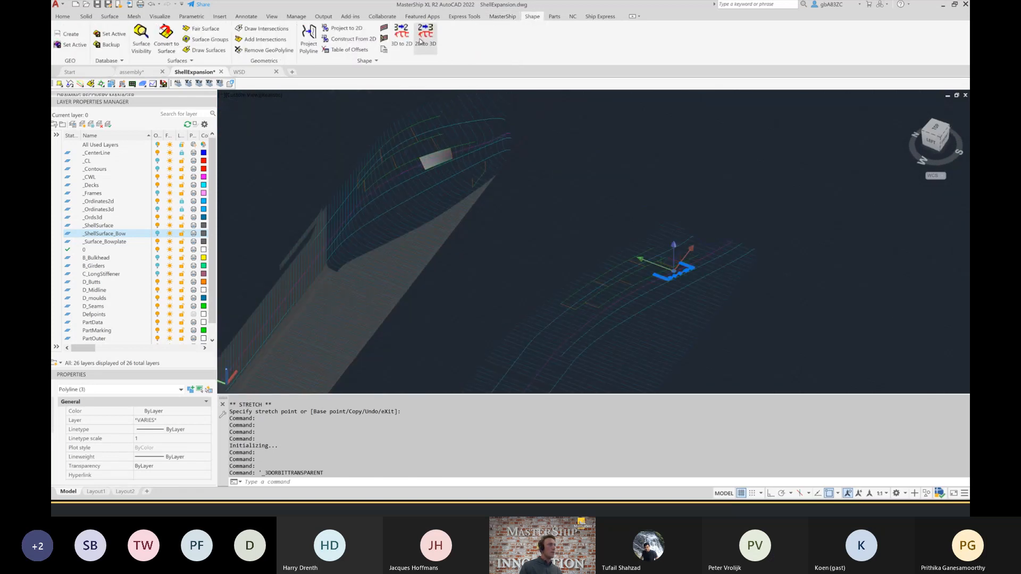
{"action": "left_click", "coordinate": [424, 45]}
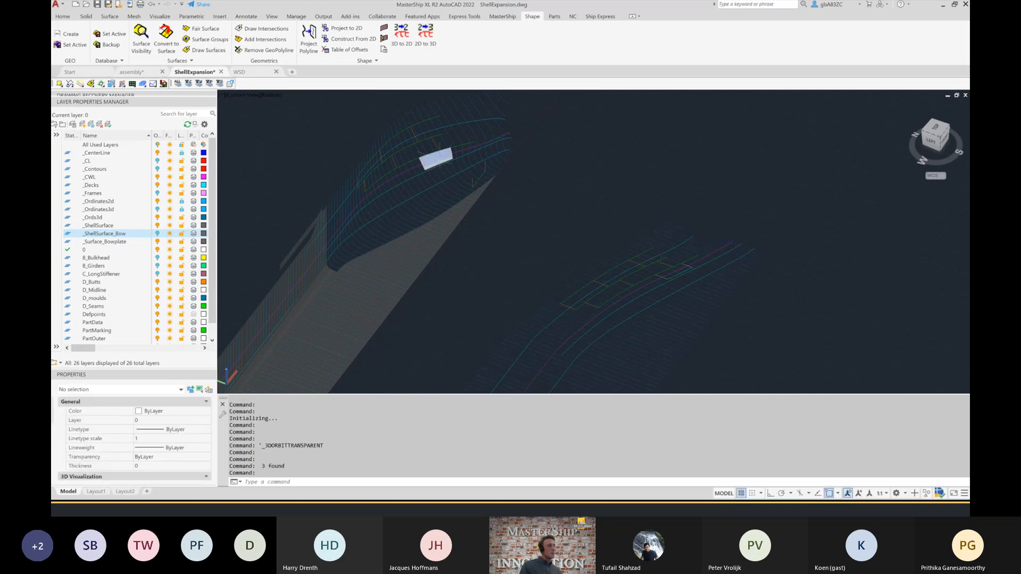
- Hide the _Surface_Bowplate layer and erase the bow plate's old lower seam and two old butts from the 3D hull
{"action": "scroll", "coordinate": [439, 159], "scroll_direction": "up", "scroll_amount": 5}
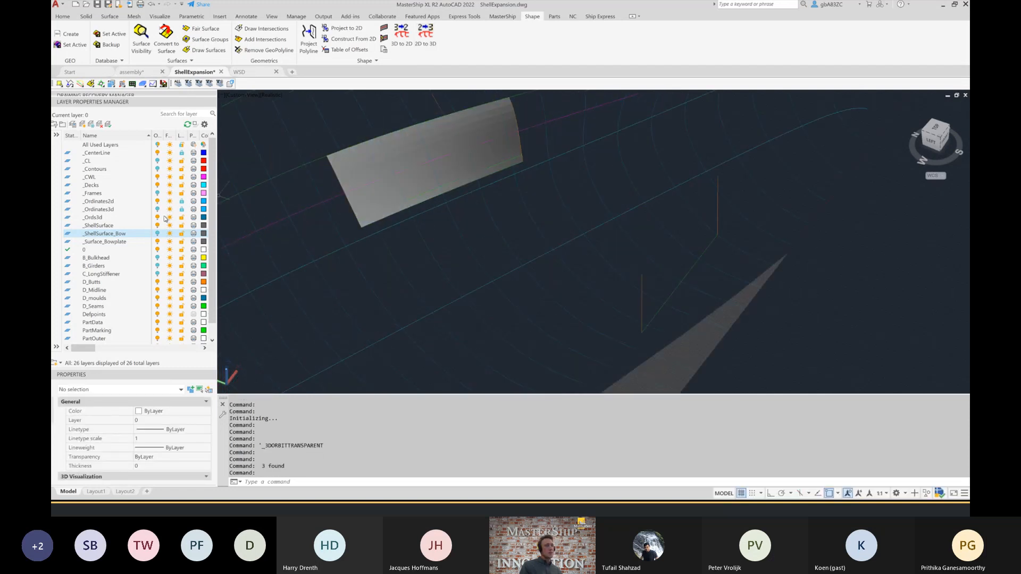
{"action": "left_click", "coordinate": [158, 242]}
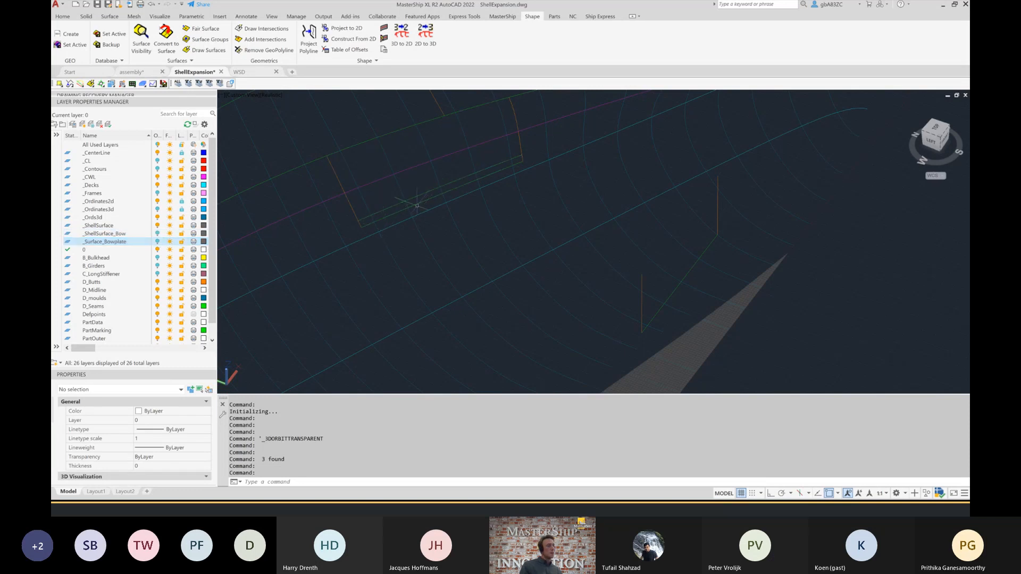
{"action": "left_click", "coordinate": [413, 203]}
{"action": "key", "text": "Delete"}
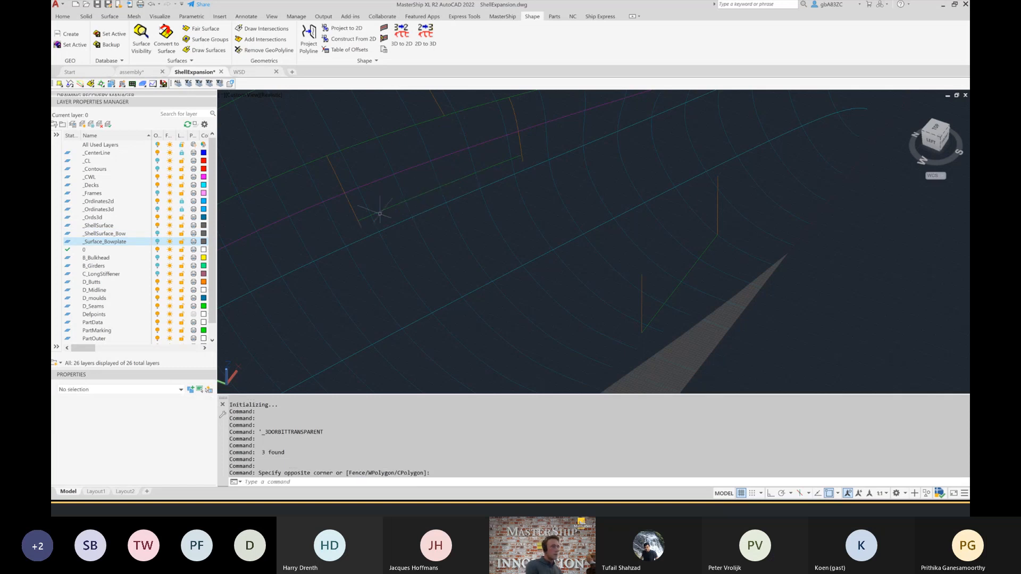
{"action": "left_click", "coordinate": [360, 223]}
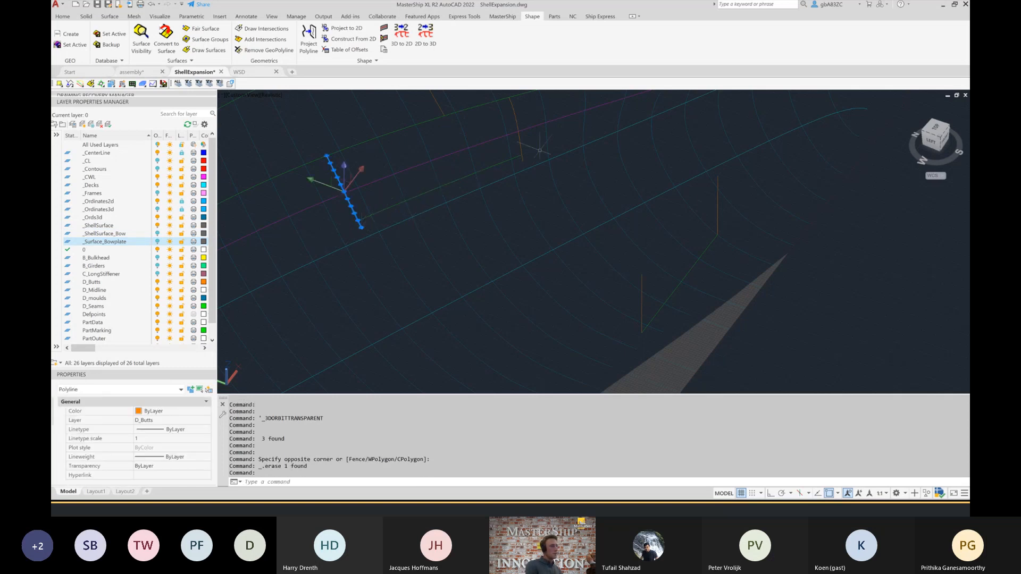
{"action": "left_click", "coordinate": [521, 154]}
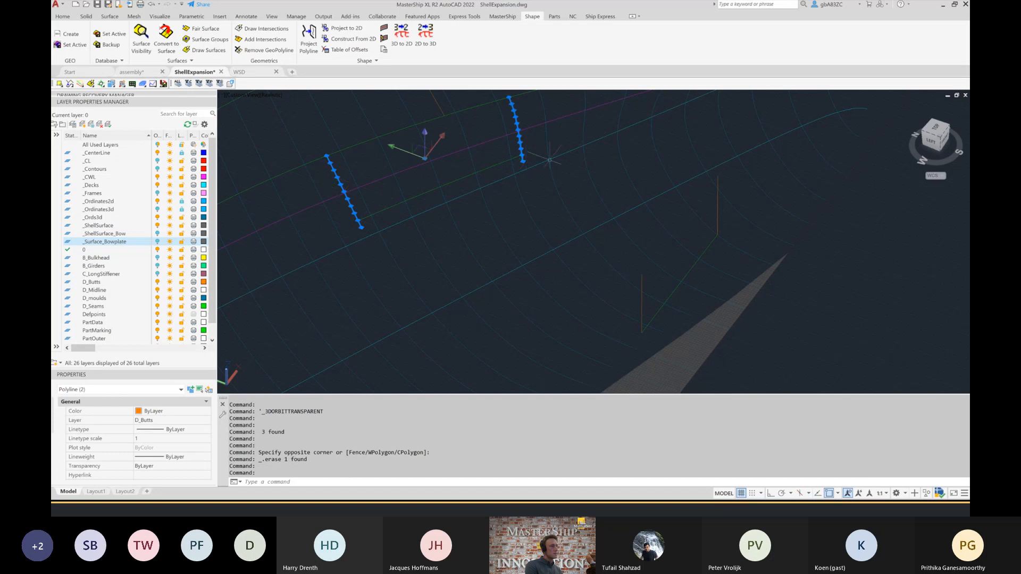
{"action": "key", "text": "Delete"}
- Start a Double Curved Expansion of the bow plate from its lower and upper seams, choosing to construct the middle seam
{"action": "scroll", "coordinate": [533, 169], "scroll_direction": "down", "scroll_amount": 2}
{"action": "scroll", "coordinate": [534, 169], "scroll_direction": "down", "scroll_amount": 2}
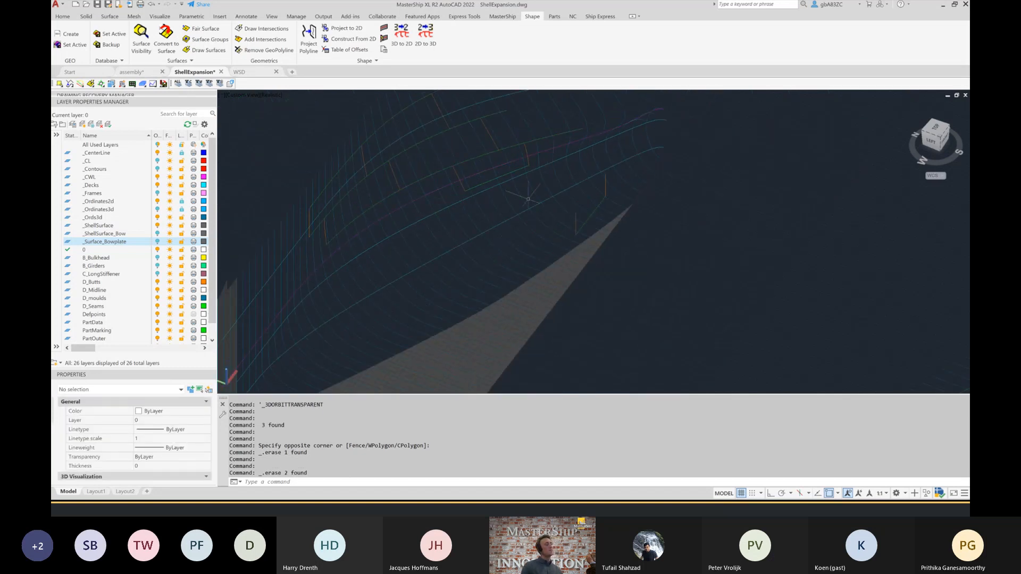
{"action": "middle_click_drag", "start_coordinate": [524, 230], "coordinate": [531, 206], "text": "shift"}
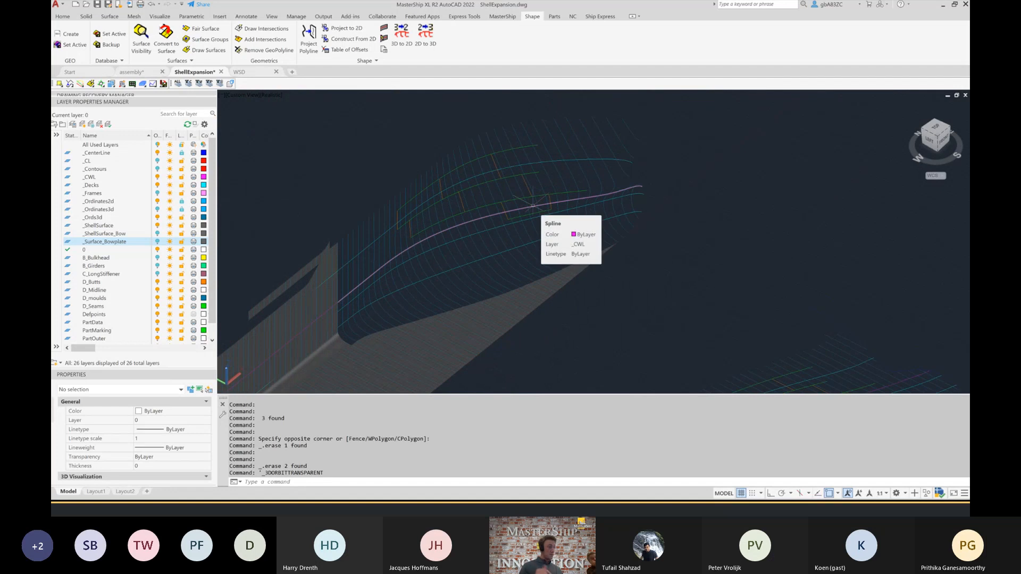
{"action": "scroll", "coordinate": [546, 200], "scroll_direction": "up", "scroll_amount": 3}
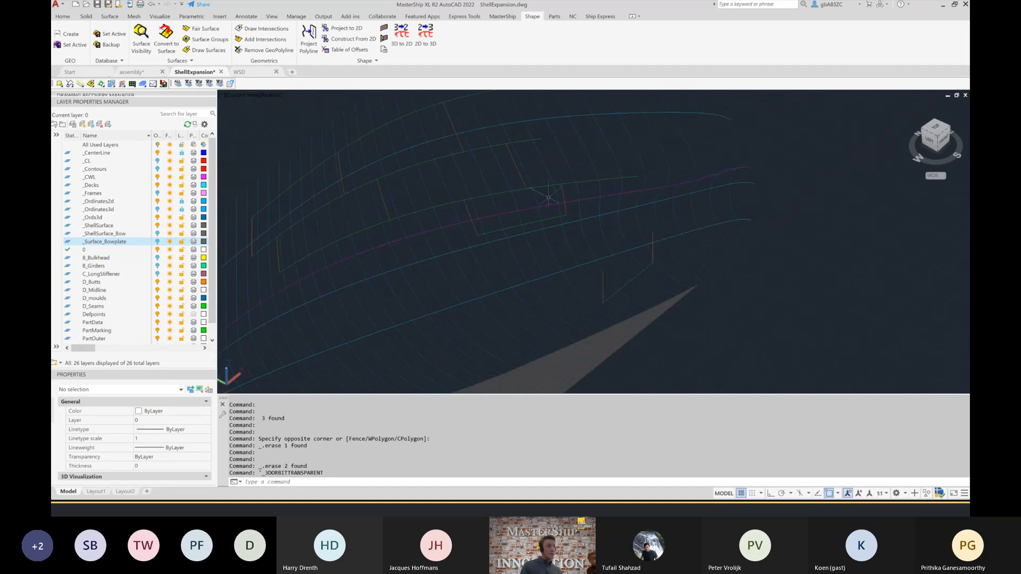
{"action": "scroll", "coordinate": [546, 199], "scroll_direction": "up", "scroll_amount": 2}
{"action": "left_click", "coordinate": [555, 16]}
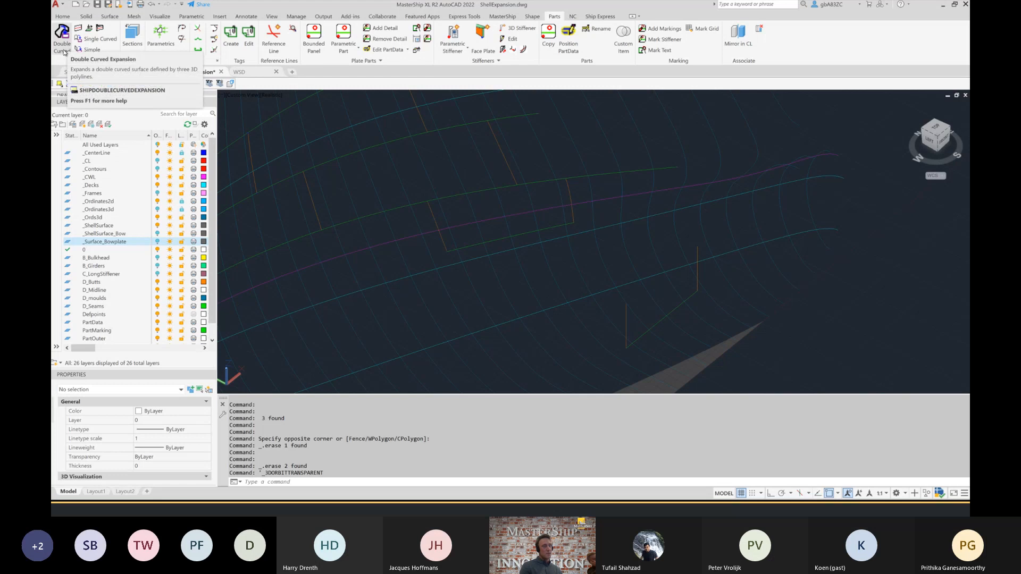
{"action": "left_click", "coordinate": [68, 47]}
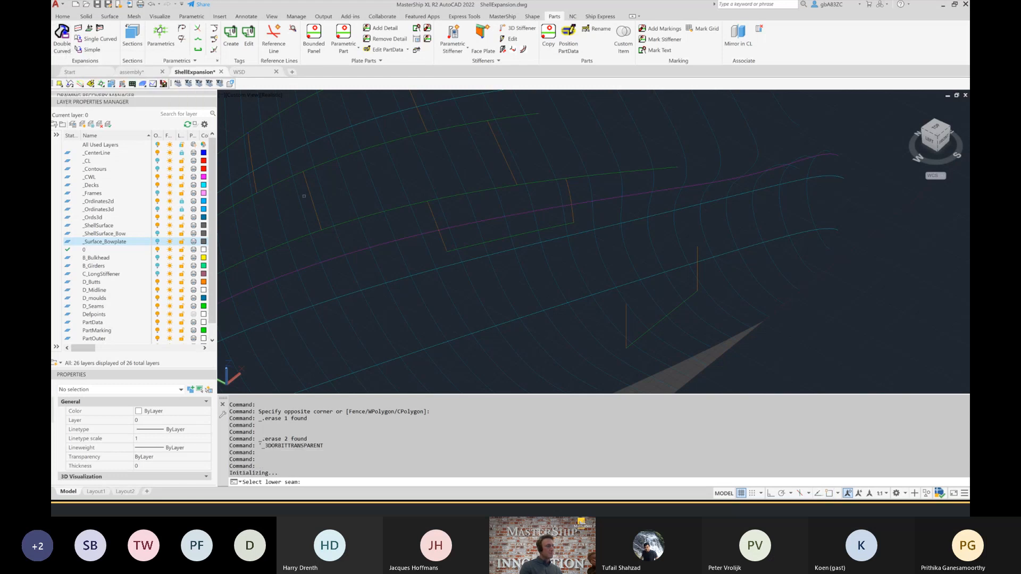
{"action": "left_click", "coordinate": [497, 240]}
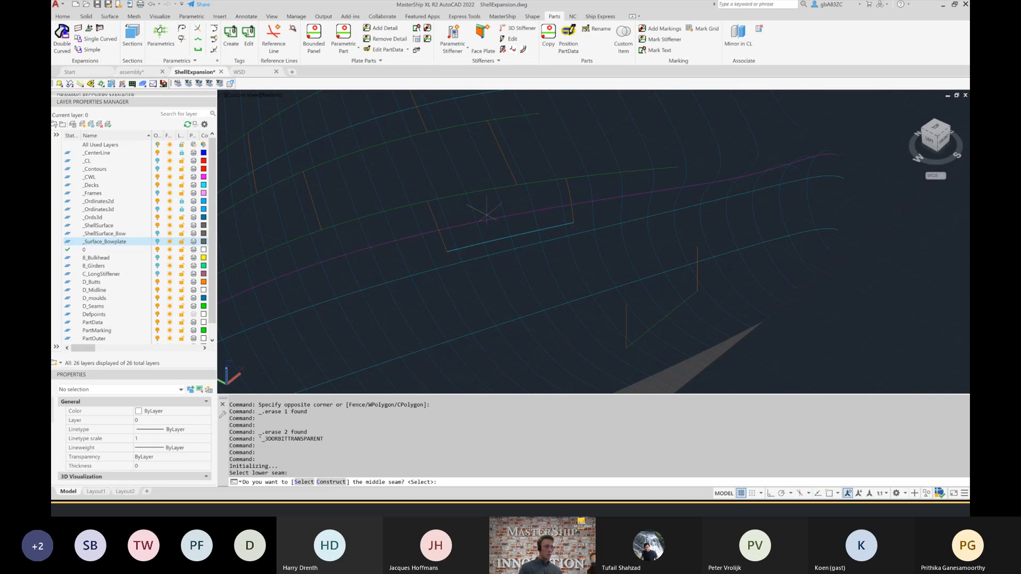
{"action": "type", "text": "c"}
{"action": "key", "text": "Return"}
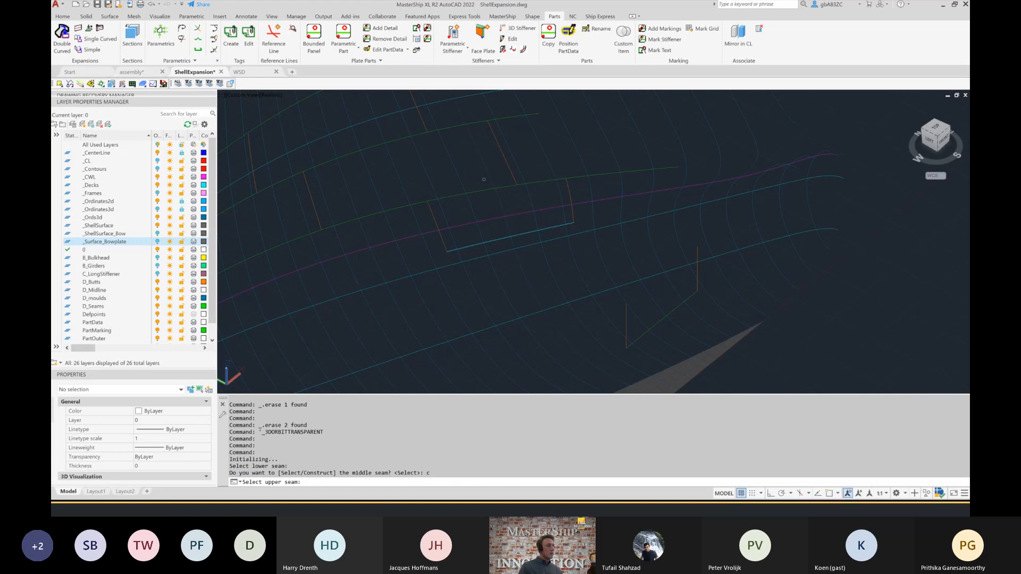
{"action": "left_click", "coordinate": [481, 189]}
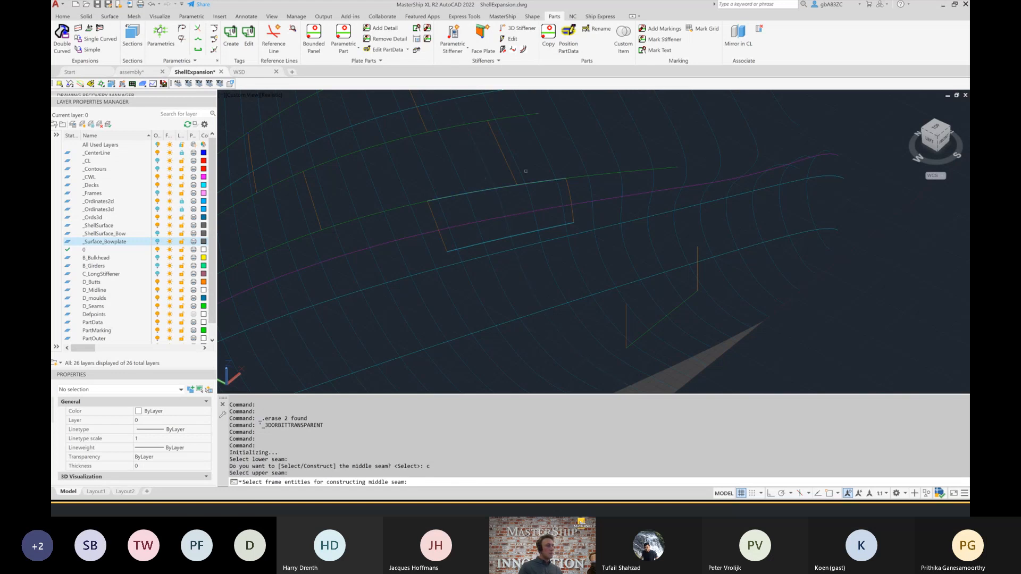
- Construct the middle seam from the five frames crossing the bow plate and its two butts, without trimming the seams
{"action": "left_click", "coordinate": [554, 149]}
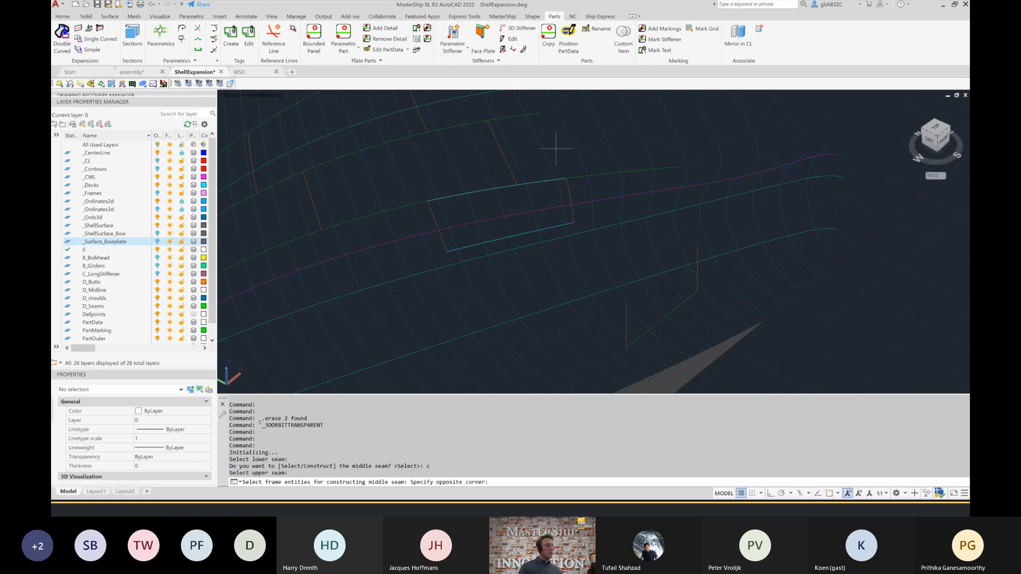
{"action": "left_click", "coordinate": [418, 168]}
{"action": "left_click", "coordinate": [513, 168], "text": "shift"}
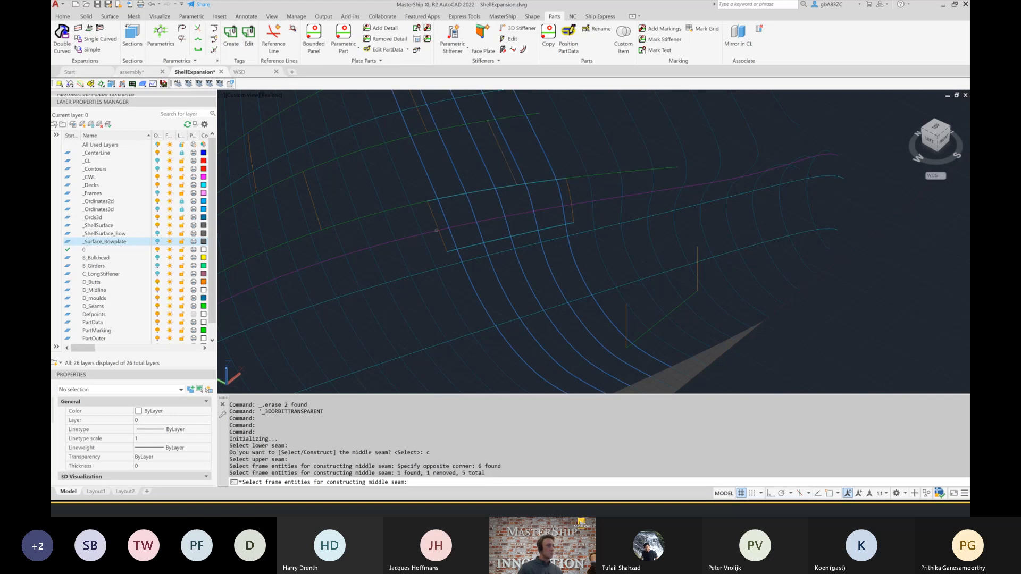
{"action": "left_click", "coordinate": [546, 211]}
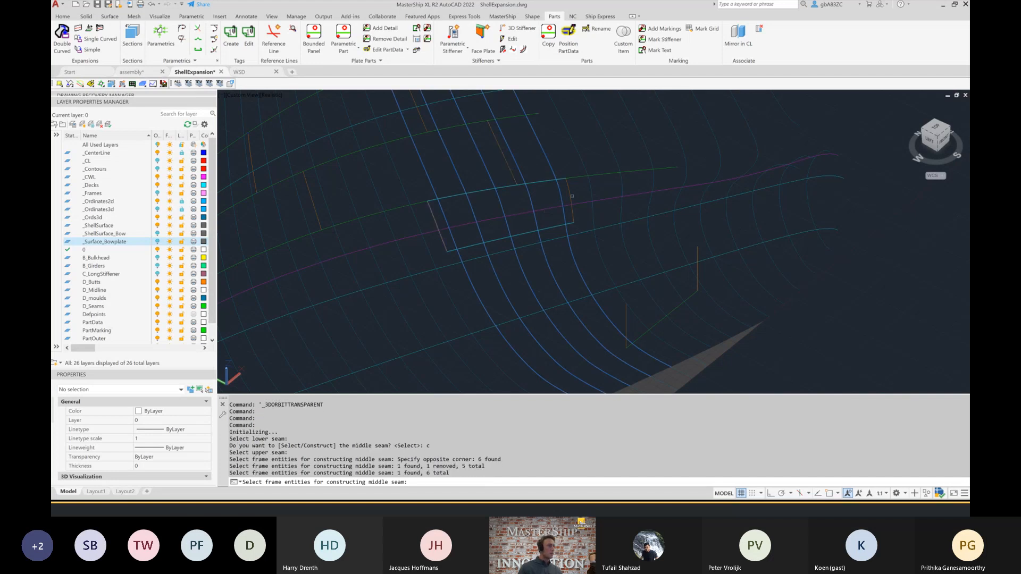
{"action": "left_click", "coordinate": [572, 195]}
{"action": "key", "text": "Return"}
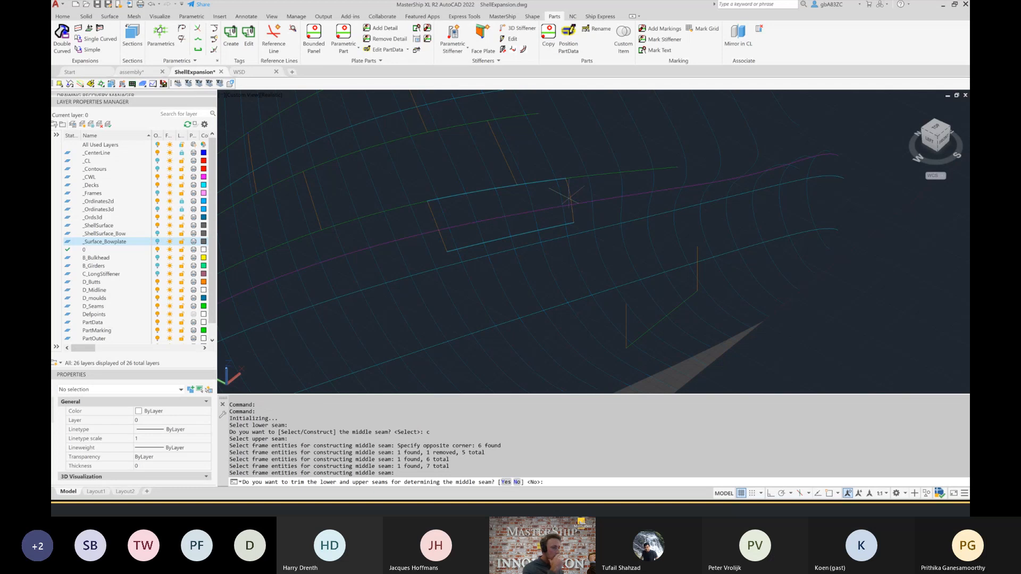
{"action": "key", "text": "Return"}
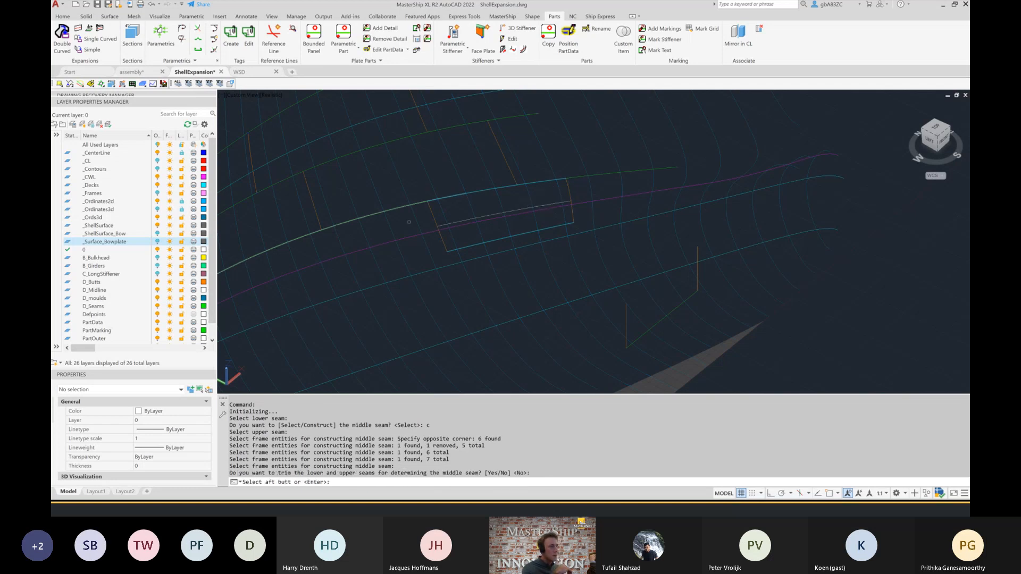
- Skip the butts and calculation end points, base the expansion on Calculated vertices, and identify it as EXPF44
{"action": "key", "text": "Return"}
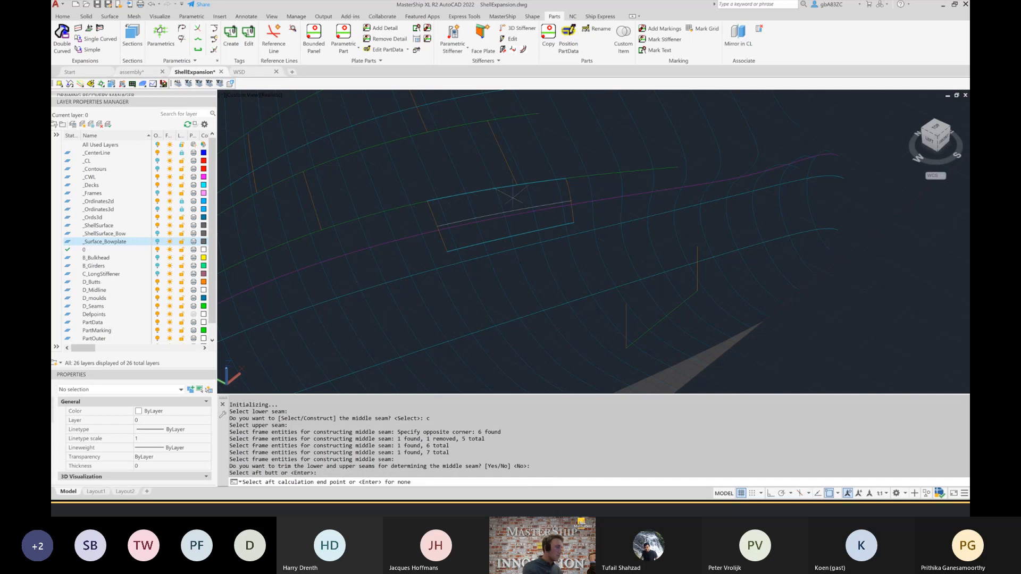
{"action": "key", "text": "Return"}
{"action": "key", "text": "Return"}
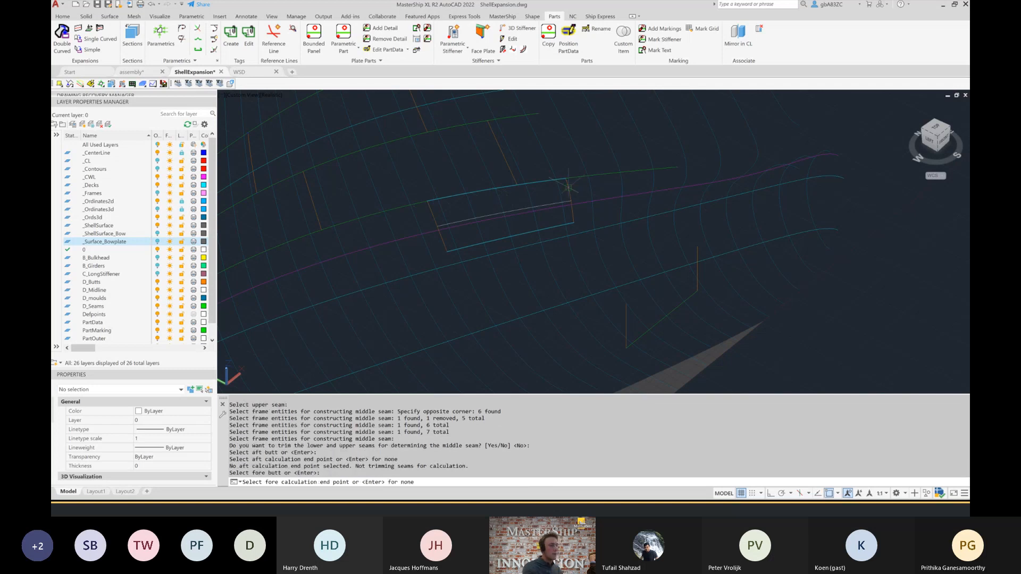
{"action": "key", "text": "Return"}
{"action": "key", "text": "Return"}
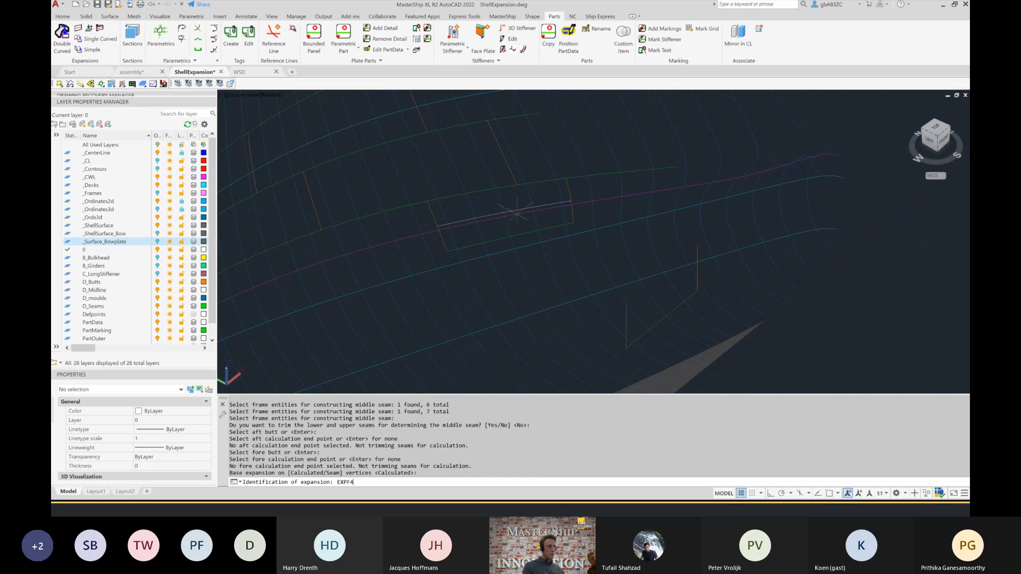
{"action": "type", "text": "EXPF44"}
{"action": "key", "text": "Return"}
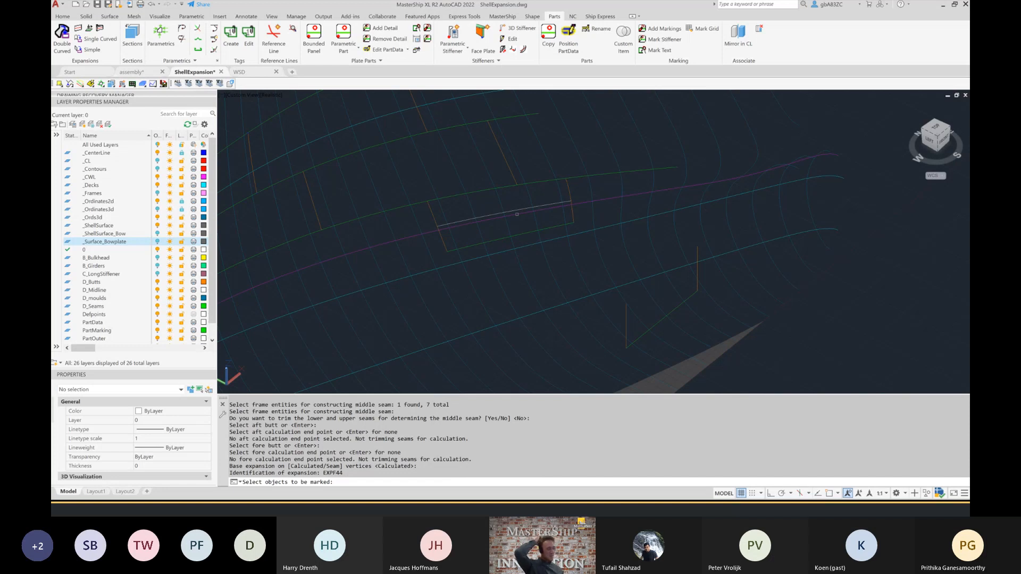
- Choose the frames crossing the bow plate as objects to mark and accept the divide factor Fine (9)
{"action": "left_click", "coordinate": [556, 160]}
{"action": "left_click", "coordinate": [405, 189]}
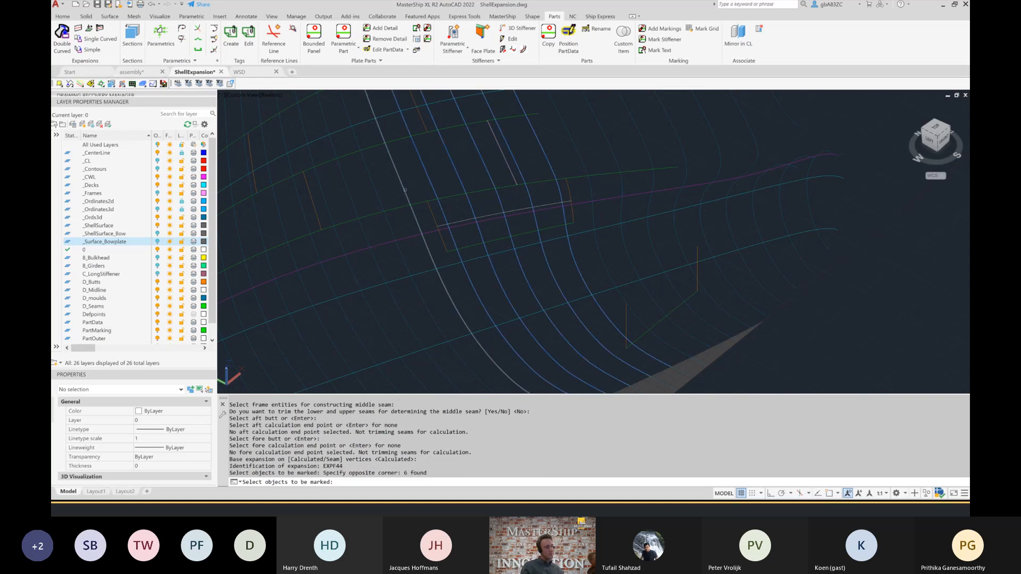
{"action": "key", "text": "Return"}
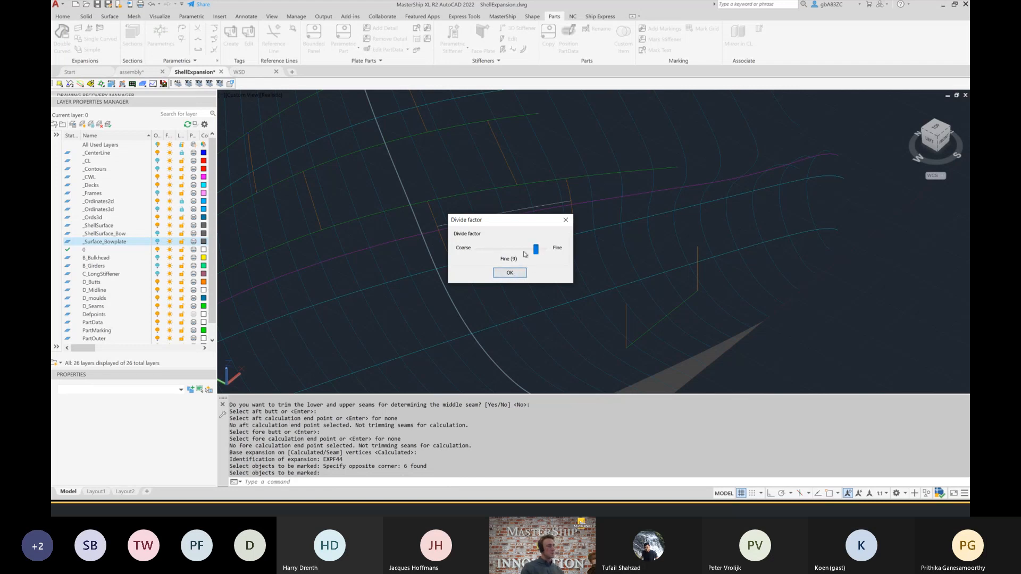
{"action": "left_click_drag", "start_coordinate": [535, 254], "coordinate": [537, 255]}
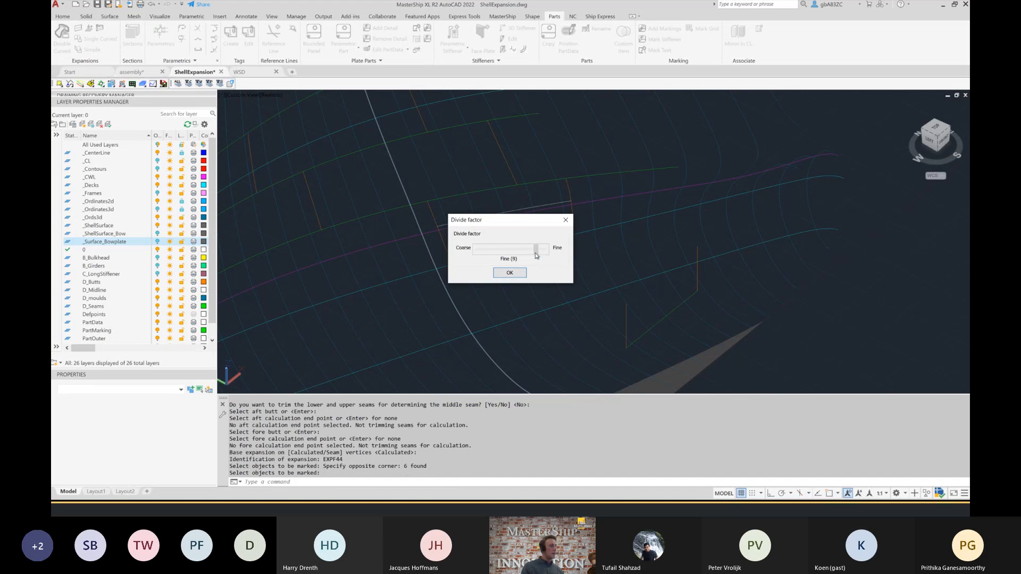
{"action": "left_click", "coordinate": [511, 273]}
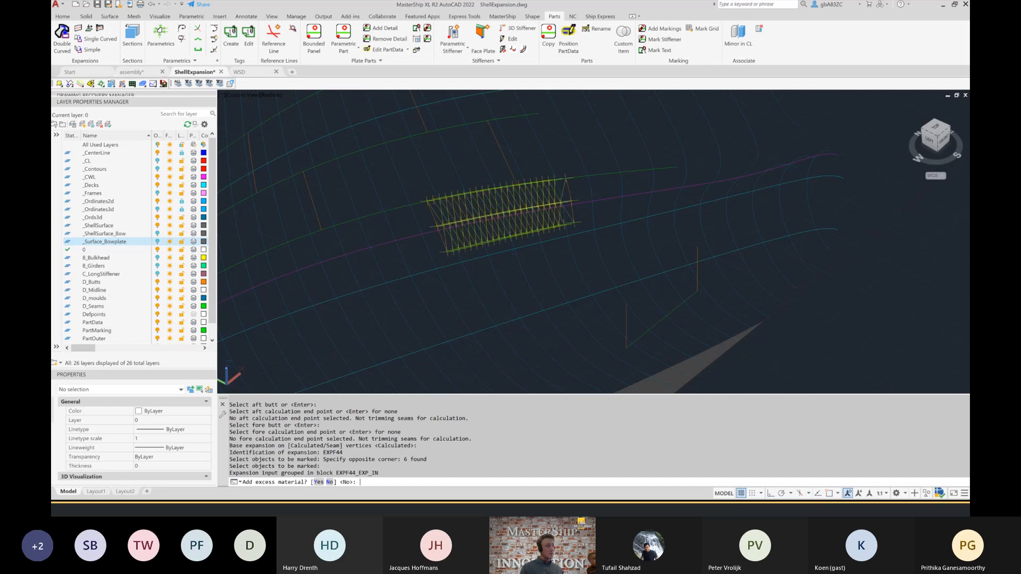
- Decline excess material and accept the lofting points of the EXPF44 expansion
{"action": "key", "text": "Return"}
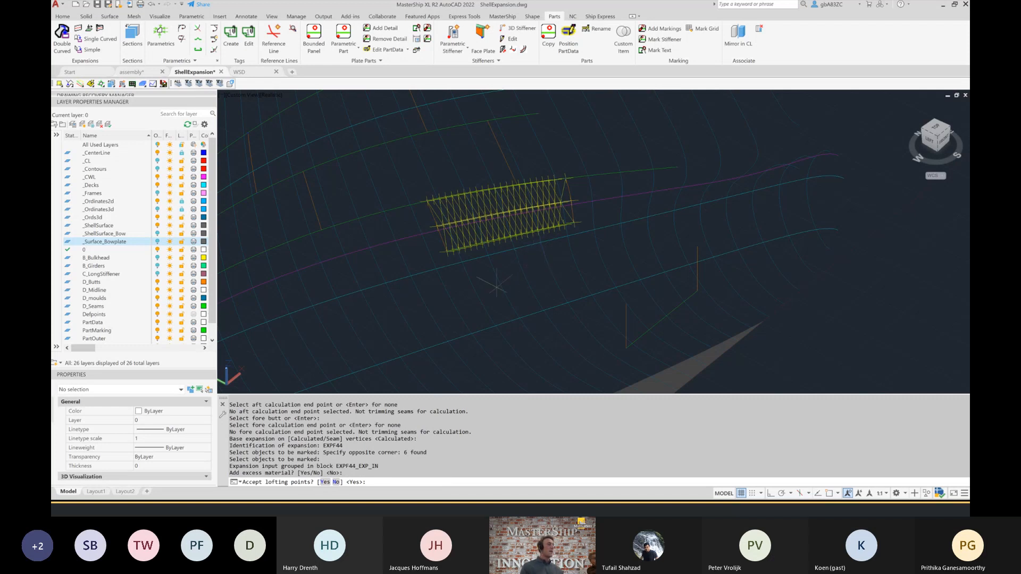
{"action": "middle_click_drag", "start_coordinate": [494, 285], "coordinate": [525, 275], "text": "shift"}
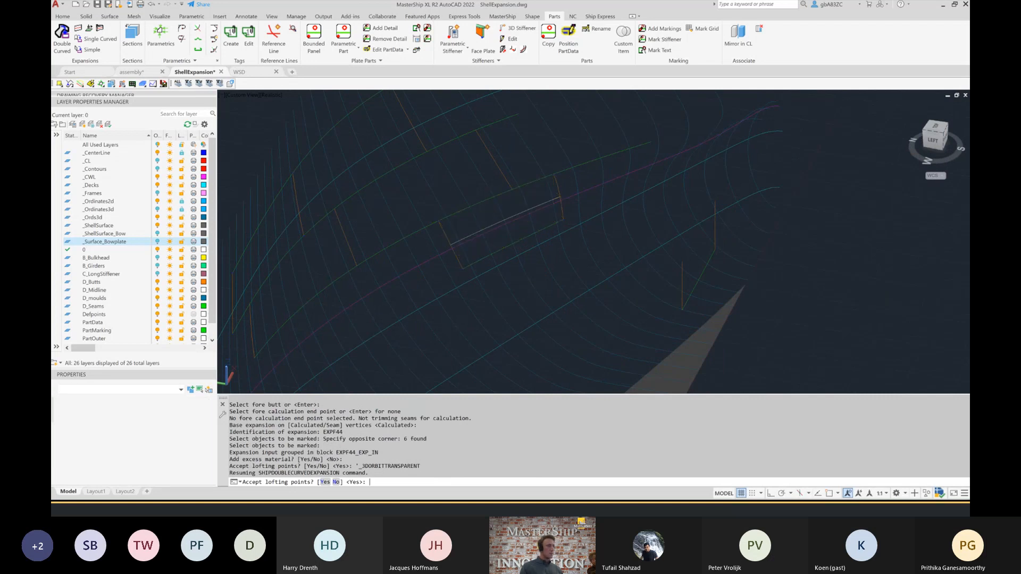
{"action": "key", "text": "Return"}
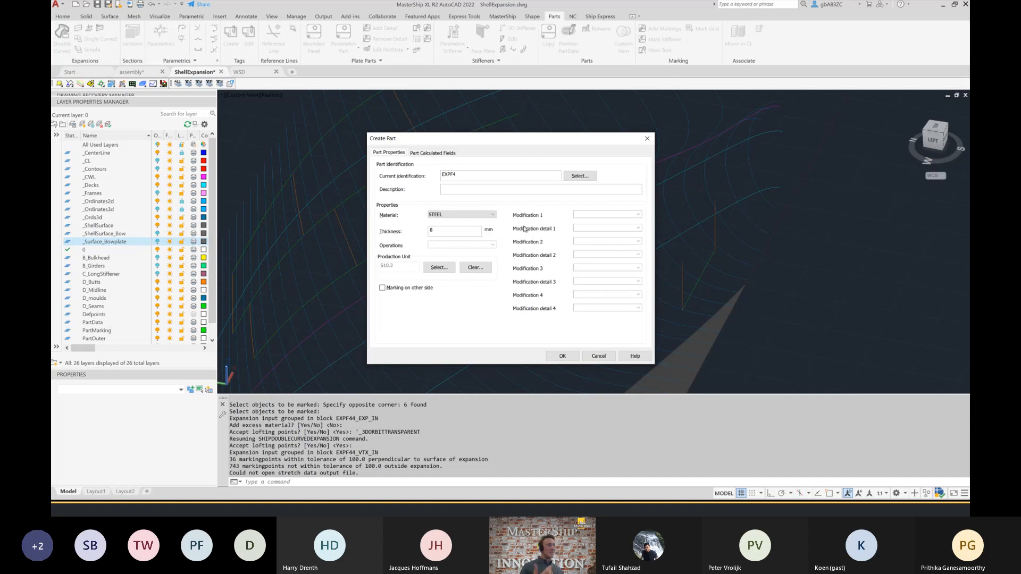
- Identify the new part as EXPF44, keep STEEL as its material, and set the thickness to 12 mm
{"action": "type", "text": "4"}
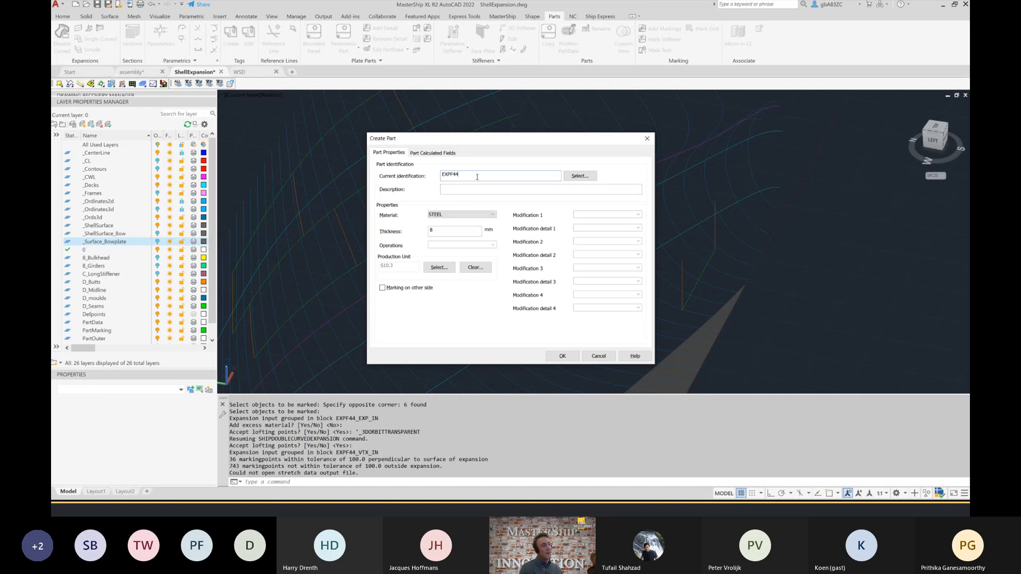
{"action": "left_click_drag", "start_coordinate": [471, 177], "coordinate": [442, 176]}
{"action": "left_click", "coordinate": [450, 217]}
{"action": "left_click", "coordinate": [450, 223]}
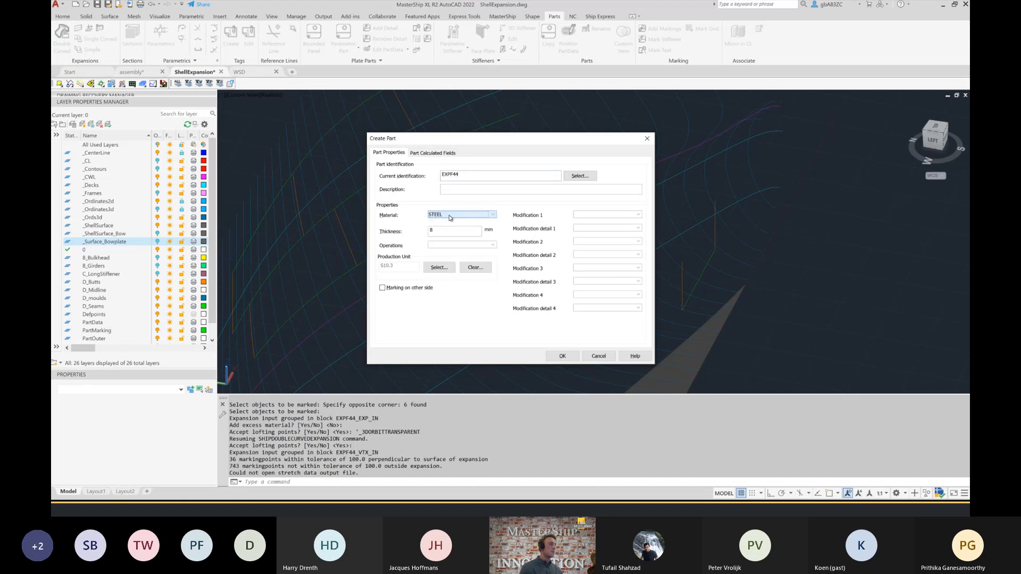
{"action": "double_click", "coordinate": [456, 230]}
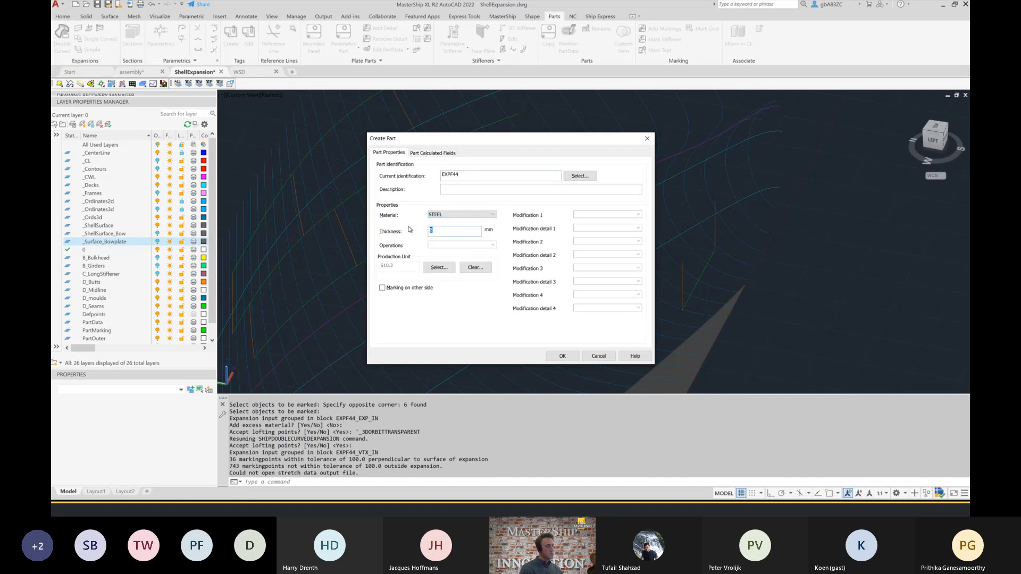
{"action": "type", "text": "12"}
- Set Modification 1 to Bevel and Modification 2 to Paint, and create the part by redefining the existing EXPF44
{"action": "left_click", "coordinate": [638, 215]}
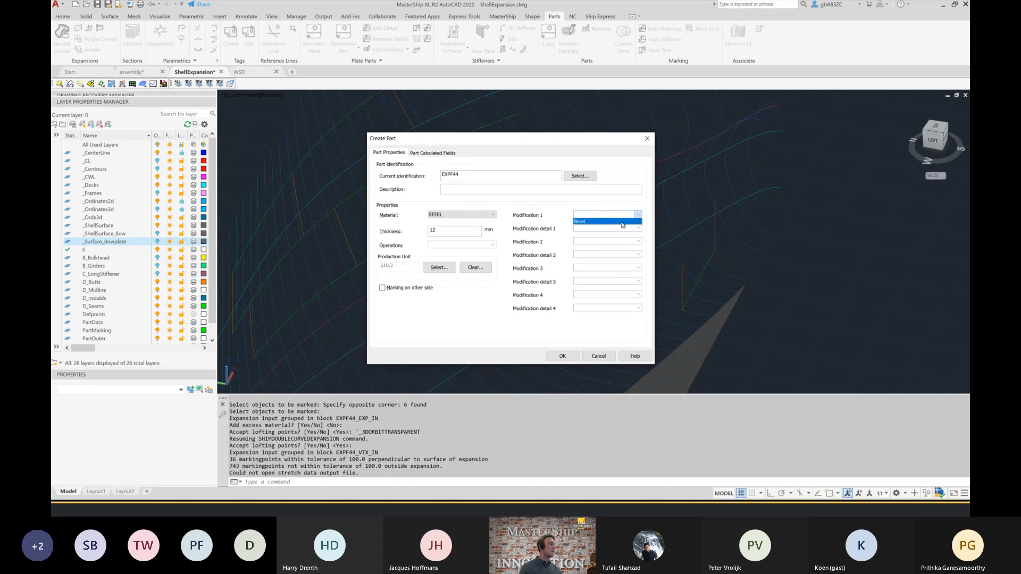
{"action": "left_click", "coordinate": [622, 222]}
{"action": "left_click", "coordinate": [594, 242]}
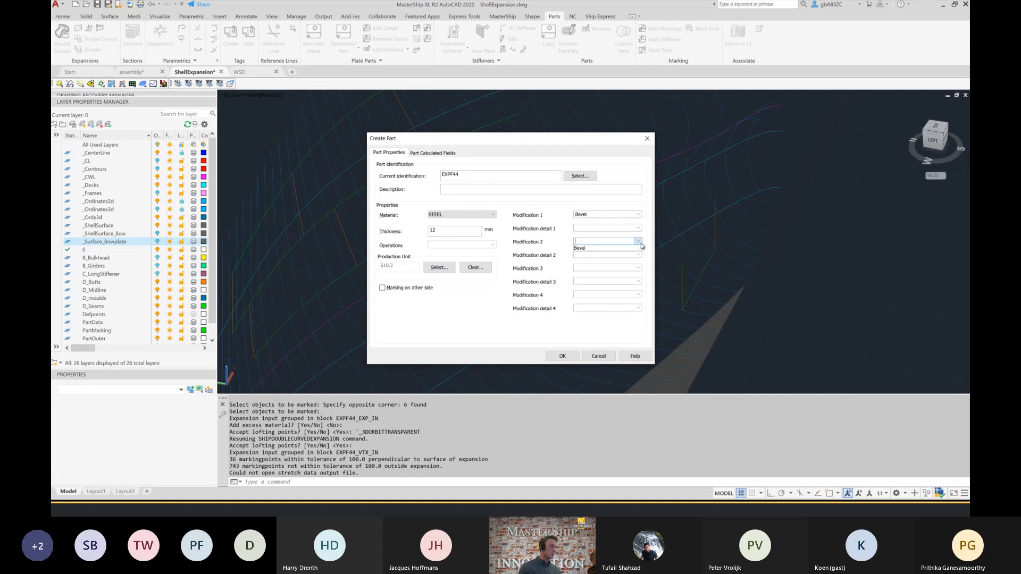
{"action": "type", "text": "Paint"}
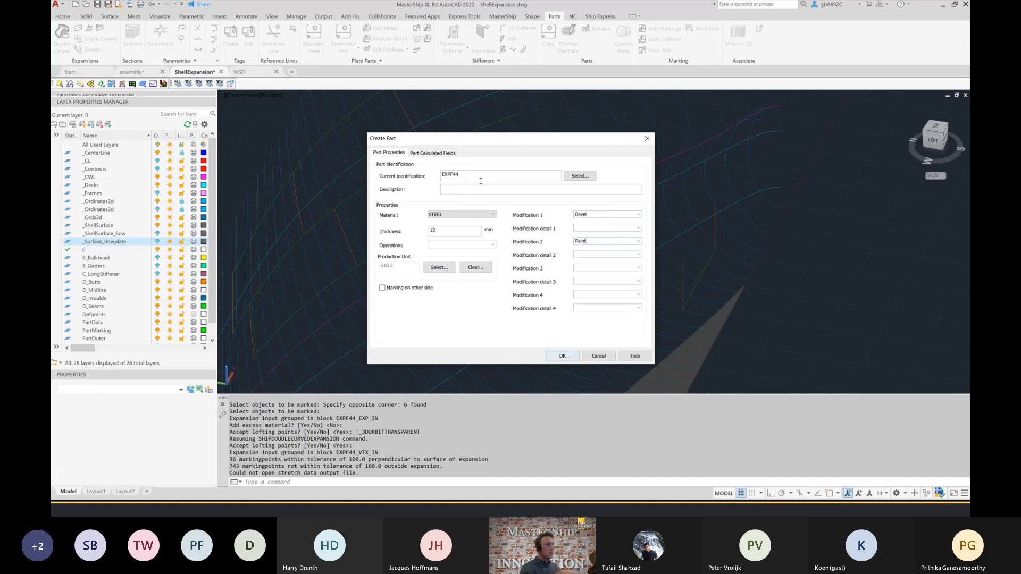
{"action": "left_click", "coordinate": [562, 356]}
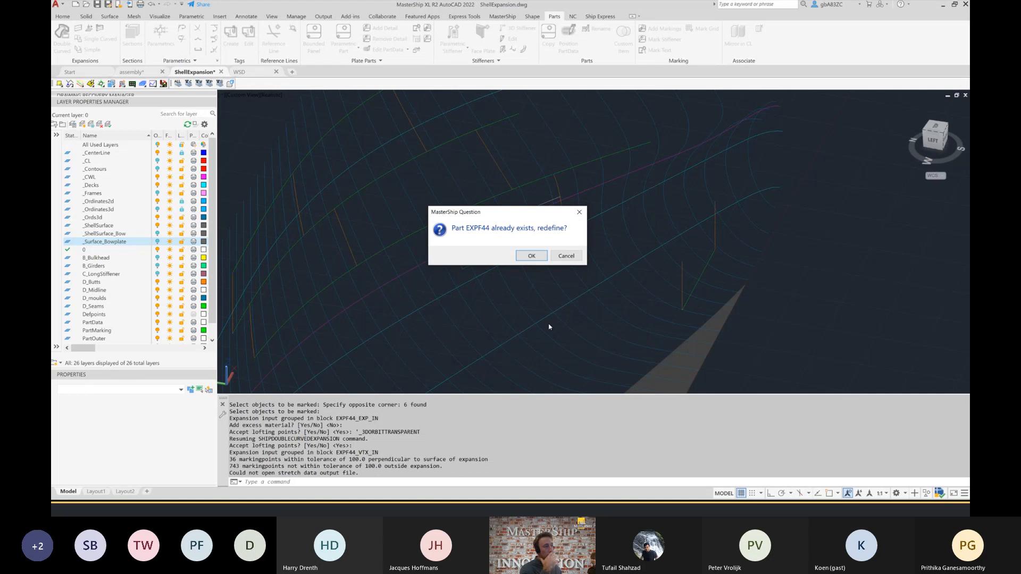
{"action": "left_click", "coordinate": [530, 257]}
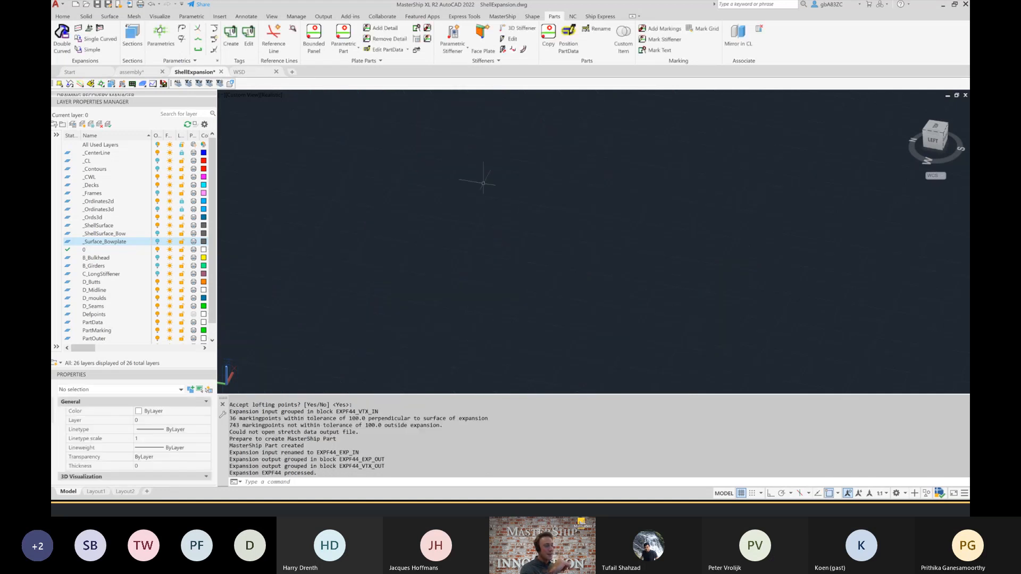
- Select the expanded EXPF44 plate blocks near the origin and move them into the open space beyond the hull's bow
{"action": "scroll", "coordinate": [632, 213], "scroll_direction": "down", "scroll_amount": 3}
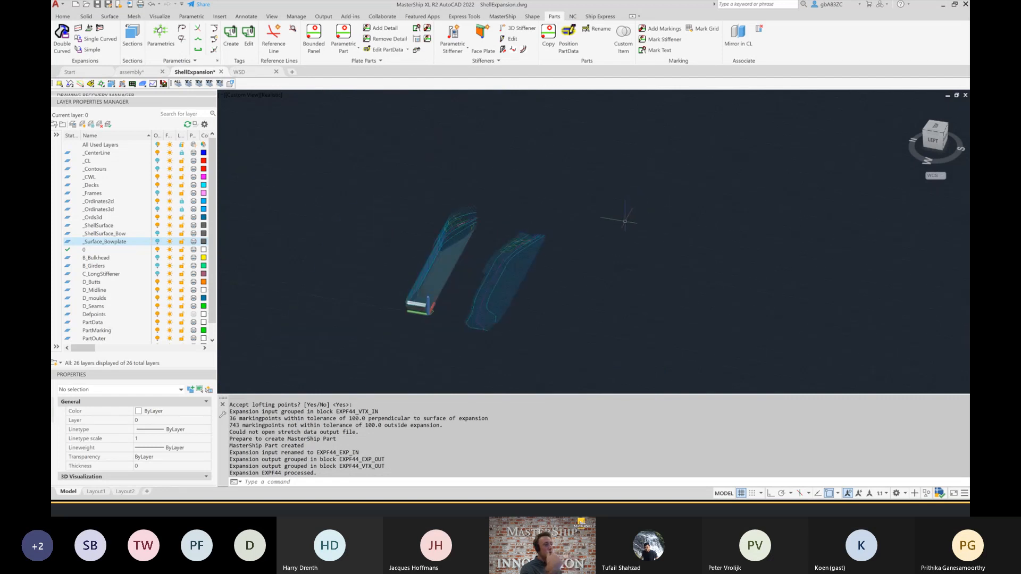
{"action": "scroll", "coordinate": [436, 329], "scroll_direction": "up", "scroll_amount": 5}
{"action": "scroll", "coordinate": [427, 311], "scroll_direction": "up", "scroll_amount": 4}
{"action": "left_click", "coordinate": [418, 342]}
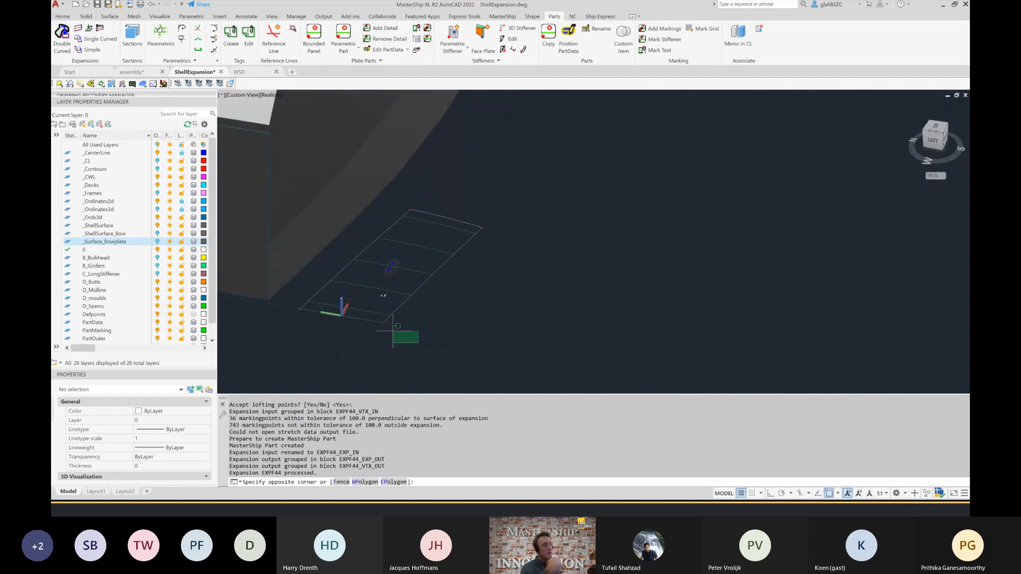
{"action": "left_click", "coordinate": [359, 282]}
{"action": "scroll", "coordinate": [418, 319], "scroll_direction": "down", "scroll_amount": 3}
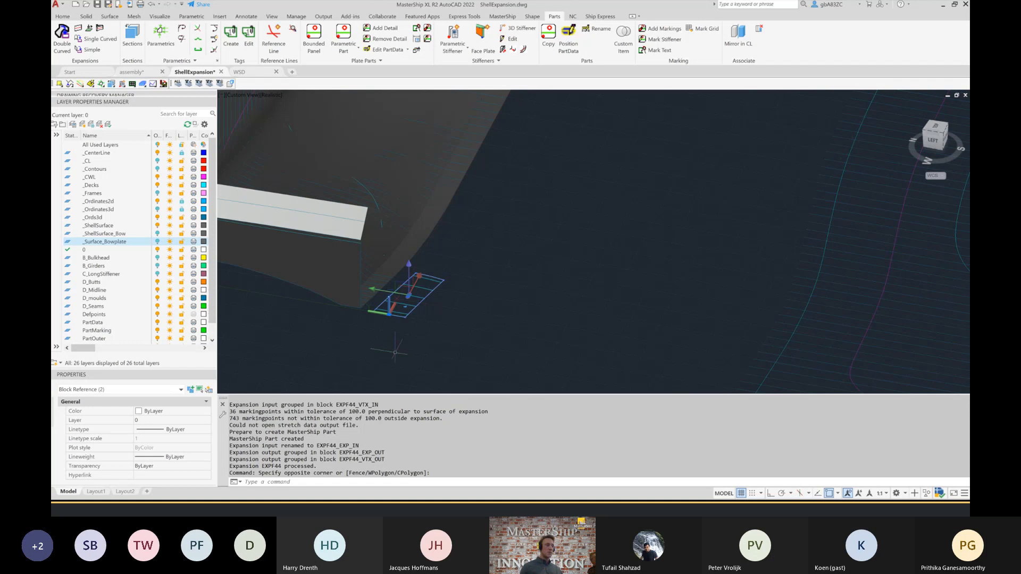
{"action": "middle_click_drag", "start_coordinate": [489, 320], "coordinate": [460, 330], "text": "shift"}
{"action": "scroll", "coordinate": [444, 319], "scroll_direction": "down", "scroll_amount": 5}
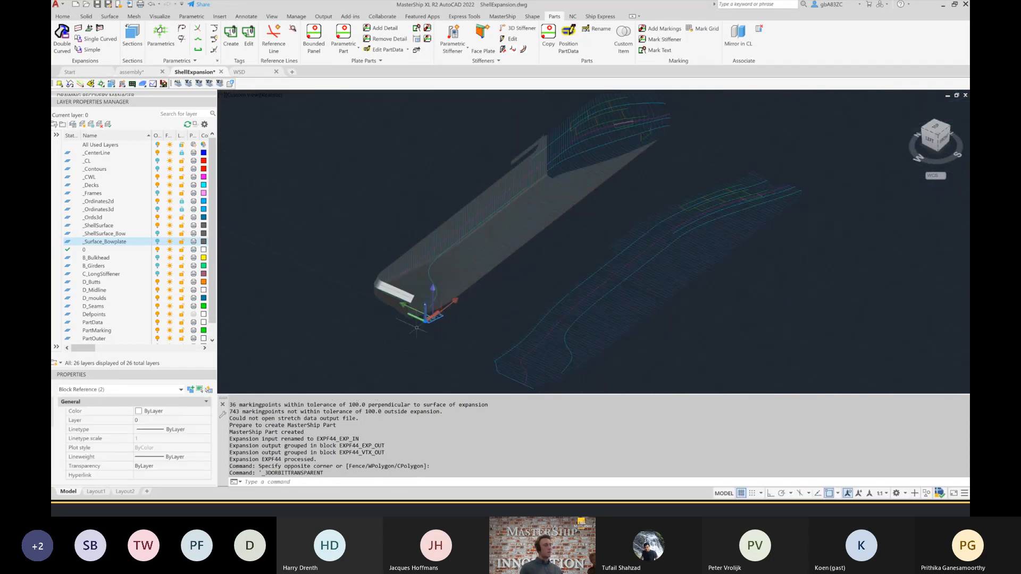
{"action": "type", "text": "m"}
{"action": "key", "text": "Return"}
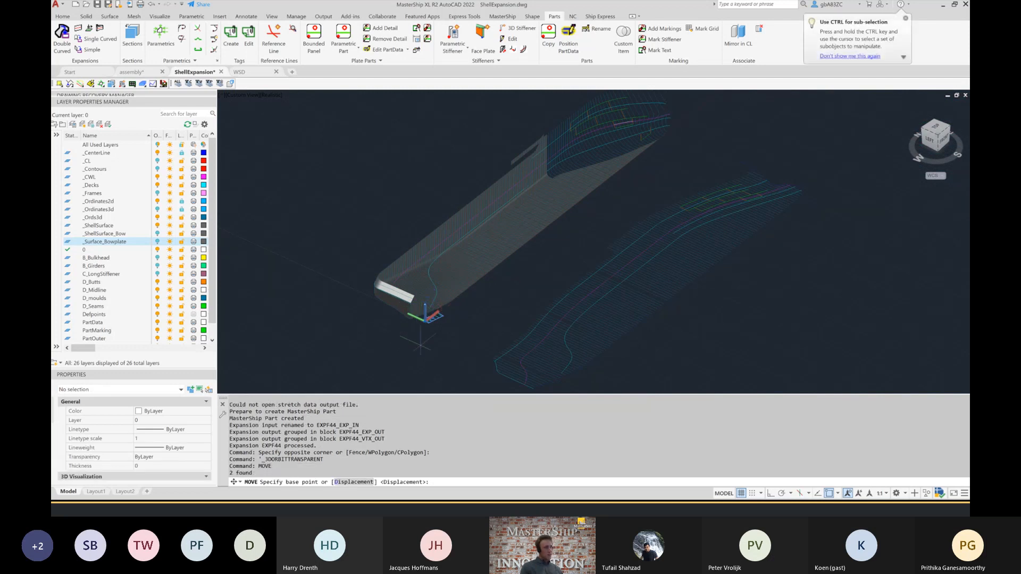
{"action": "left_click", "coordinate": [421, 343]}
{"action": "left_click", "coordinate": [662, 169]}
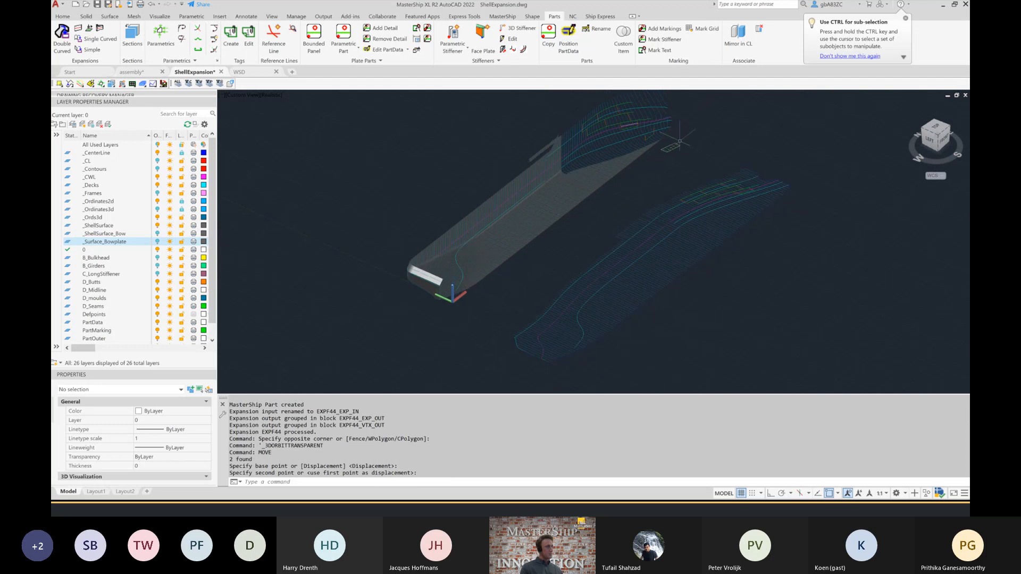
- Select the relocated EXPF44 plate blocks again and nudge them by a very small distance
{"action": "scroll", "coordinate": [680, 139], "scroll_direction": "up", "scroll_amount": 10}
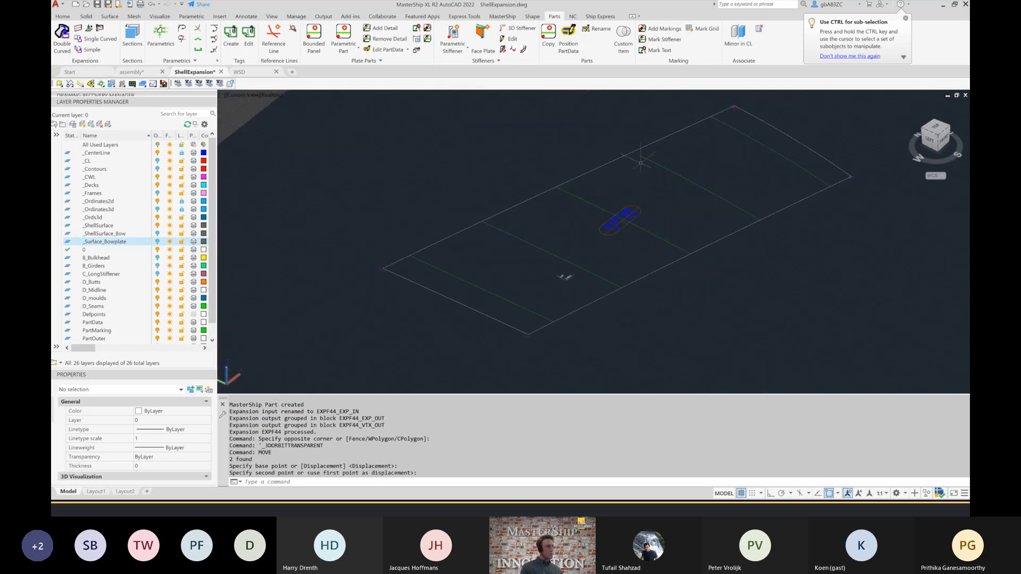
{"action": "left_click", "coordinate": [585, 347]}
{"action": "left_click", "coordinate": [504, 329]}
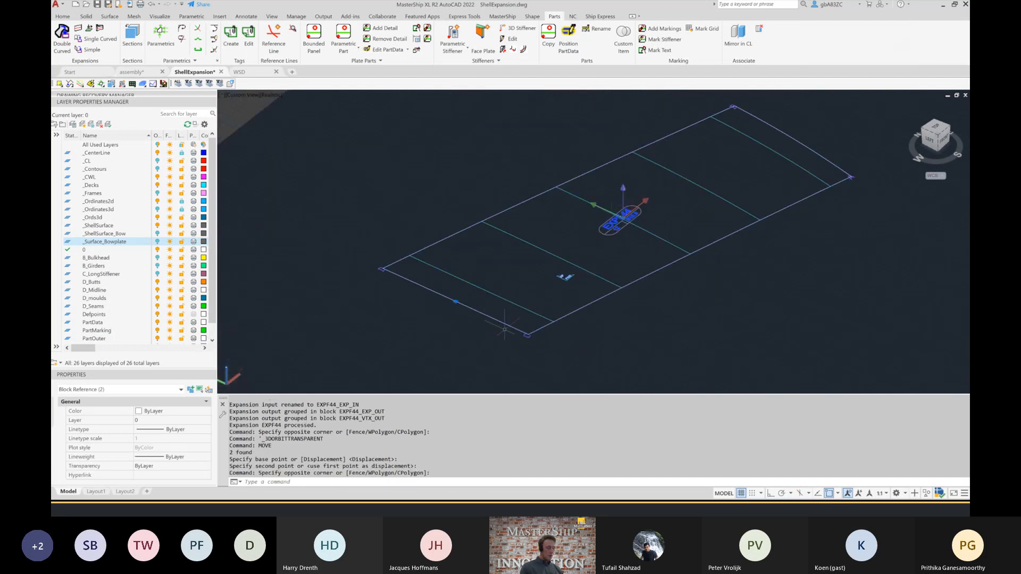
{"action": "type", "text": "move"}
{"action": "key", "text": "Return"}
{"action": "left_click", "coordinate": [465, 330]}
{"action": "left_click", "coordinate": [463, 329]}
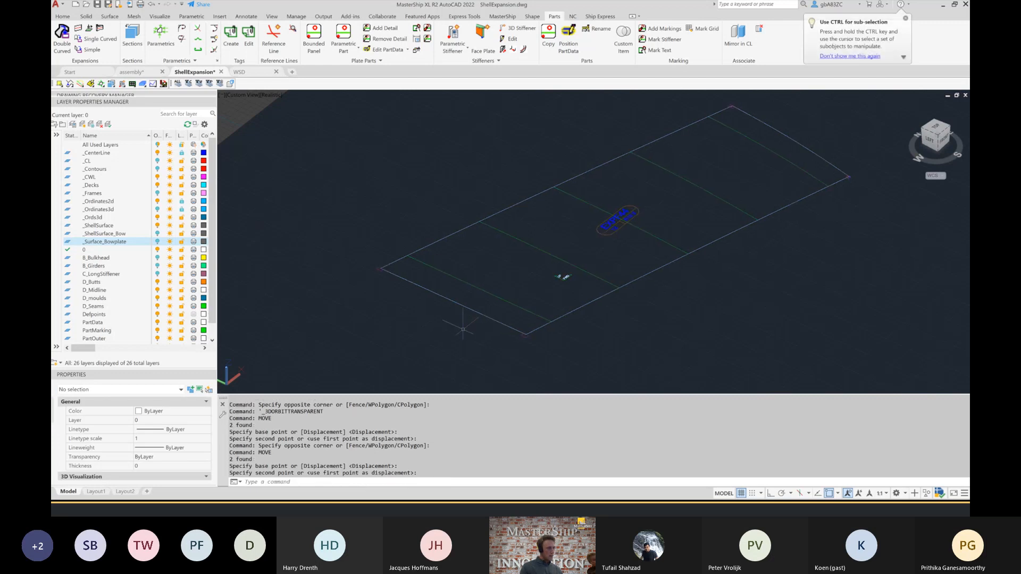
- Examine the expanded plate's EXPF44 part label, its UP/FWD orientation mark and the frame marking lines
{"action": "scroll", "coordinate": [623, 287], "scroll_direction": "up", "scroll_amount": 8}
{"action": "scroll", "coordinate": [557, 288], "scroll_direction": "down", "scroll_amount": 8}
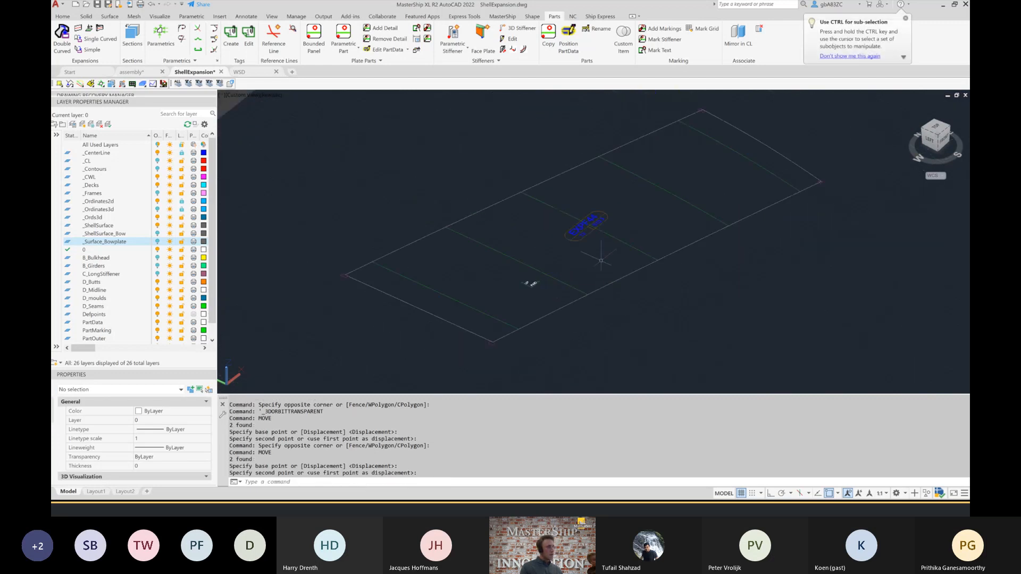
{"action": "scroll", "coordinate": [616, 218], "scroll_direction": "up", "scroll_amount": 4}
{"action": "middle_click_drag", "start_coordinate": [655, 237], "coordinate": [604, 272], "text": "shift"}
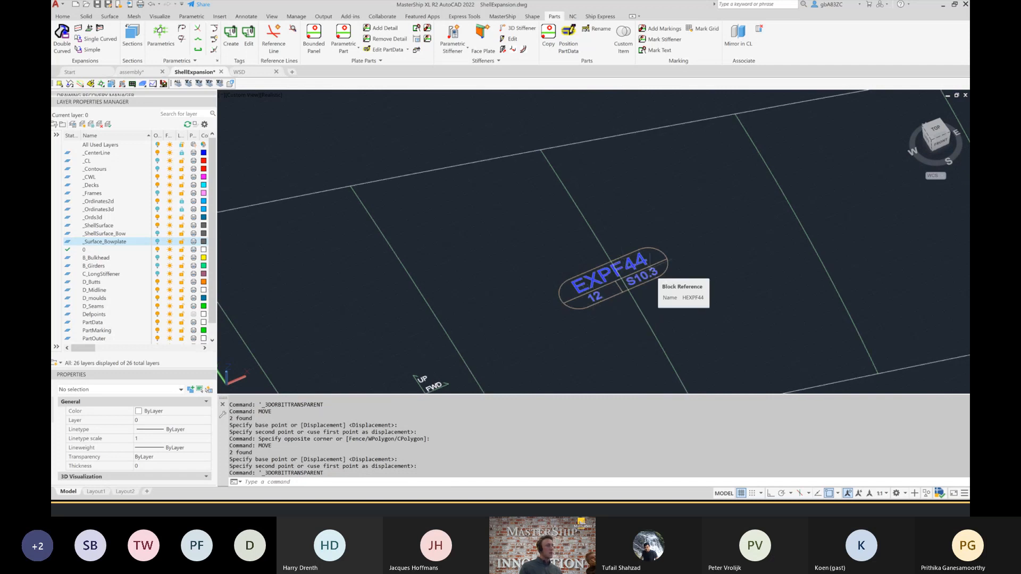
{"action": "scroll", "coordinate": [582, 321], "scroll_direction": "down", "scroll_amount": 3}
{"action": "scroll", "coordinate": [549, 312], "scroll_direction": "up", "scroll_amount": 4}
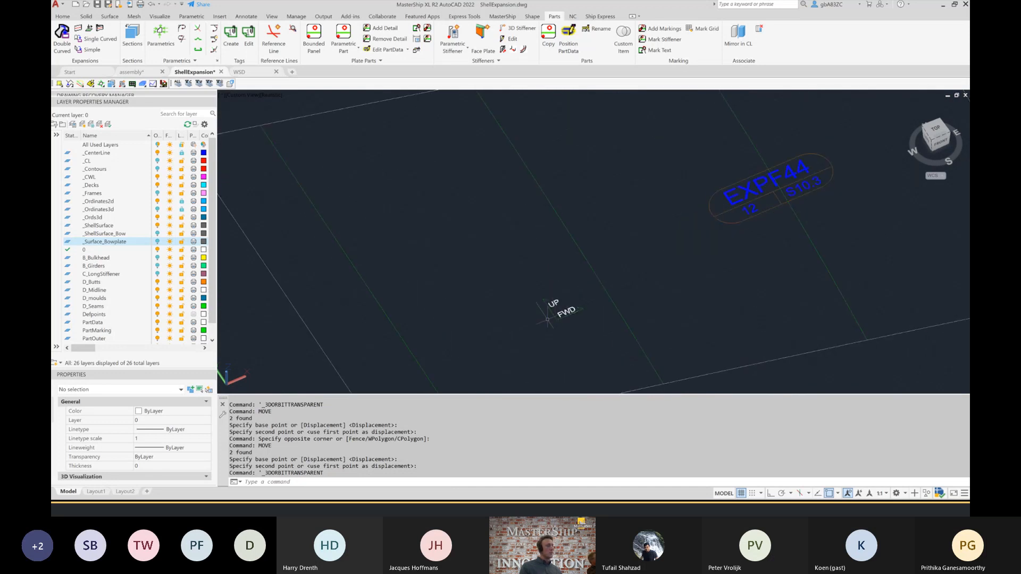
{"action": "scroll", "coordinate": [425, 272], "scroll_direction": "down", "scroll_amount": 4}
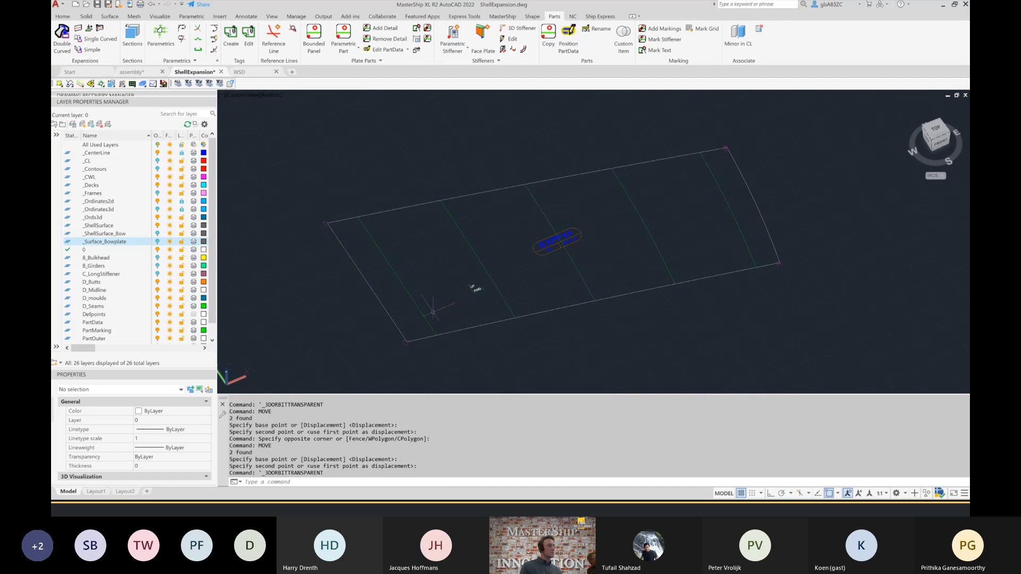
{"action": "scroll", "coordinate": [559, 284], "scroll_direction": "down", "scroll_amount": 3}
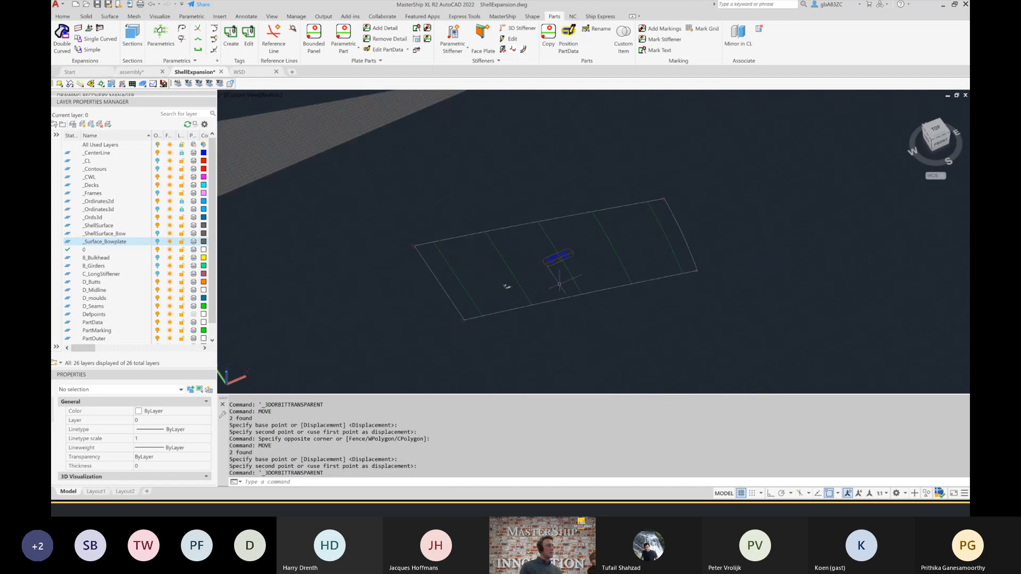
{"action": "middle_click_drag", "start_coordinate": [537, 340], "coordinate": [567, 321], "text": "shift"}
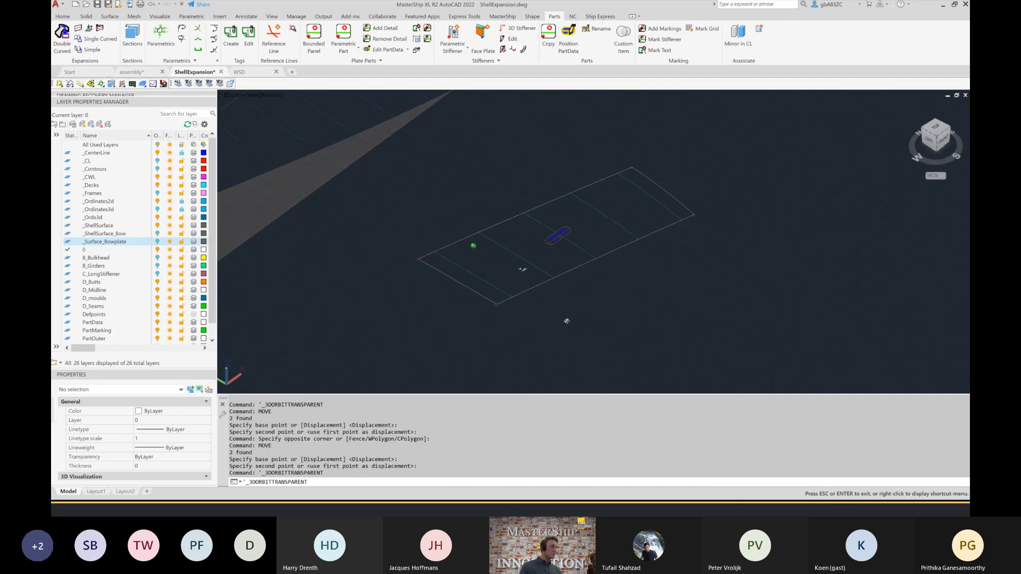
{"action": "scroll", "coordinate": [536, 304], "scroll_direction": "down", "scroll_amount": 3}
{"action": "scroll", "coordinate": [547, 295], "scroll_direction": "up", "scroll_amount": 3}
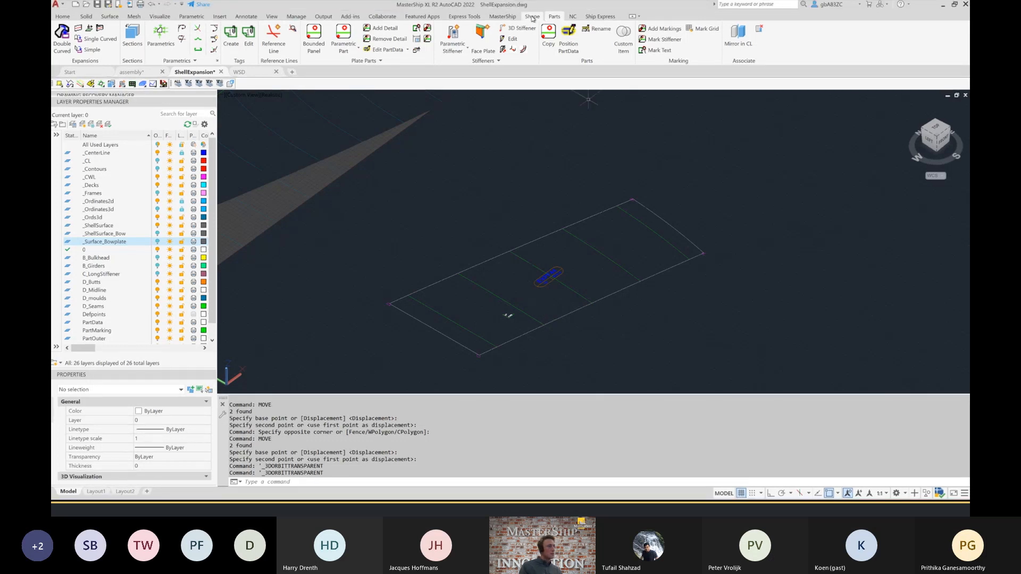
- Add the marking text Fr44 at the middle of the aftmost frame line, on its forward side
{"action": "left_click", "coordinate": [654, 52]}
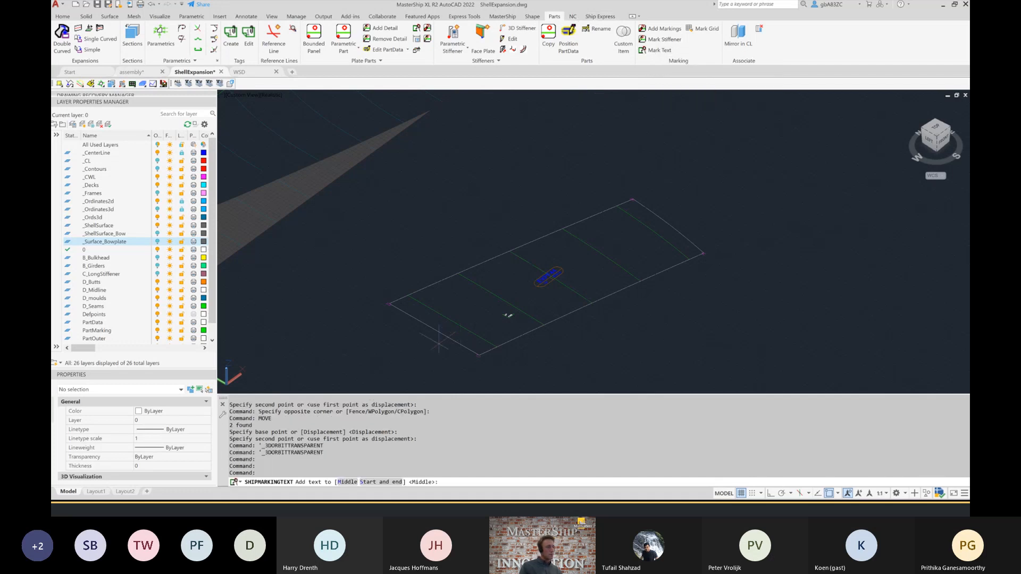
{"action": "key", "text": "Return"}
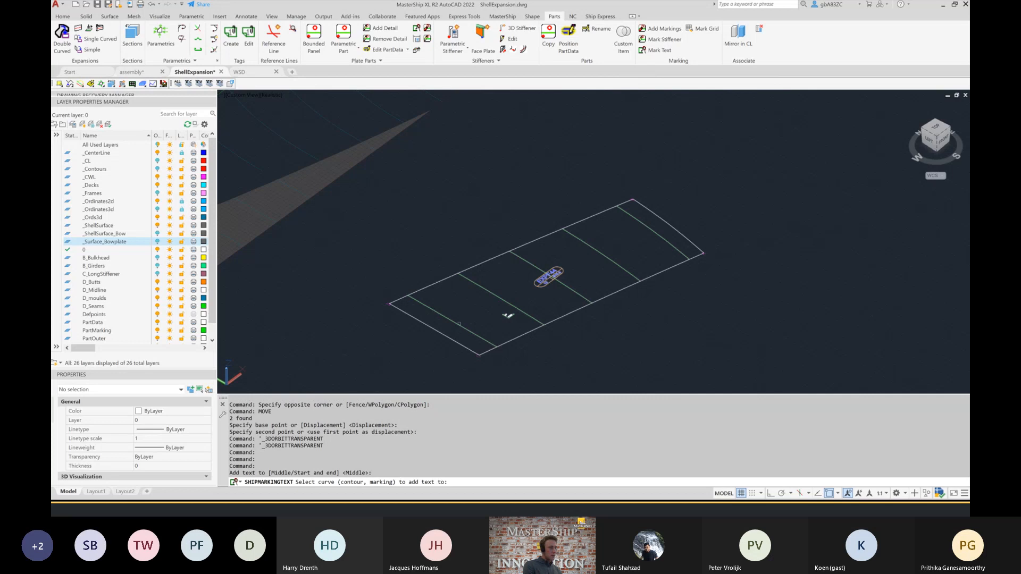
{"action": "left_click", "coordinate": [458, 324]}
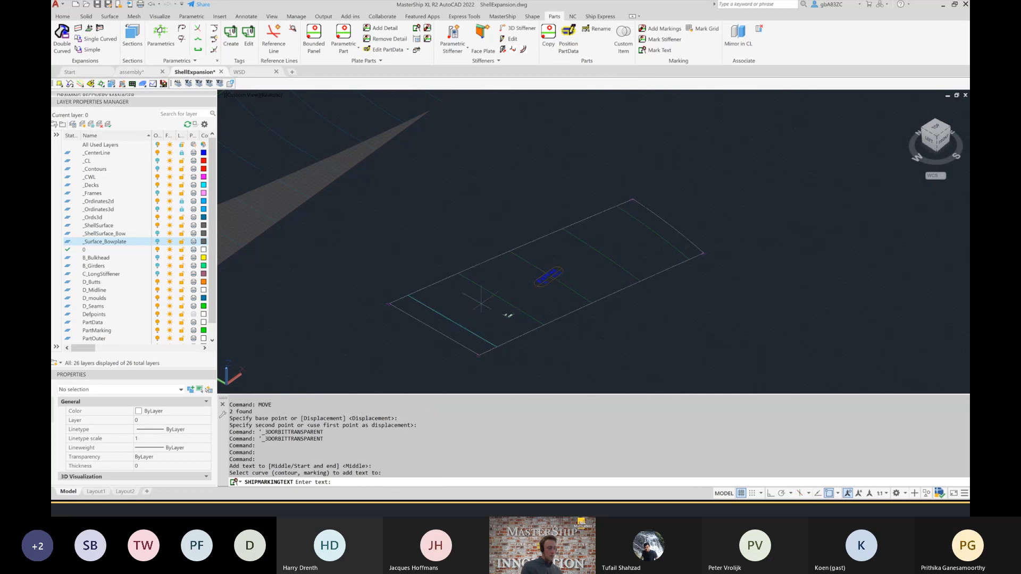
{"action": "type", "text": "Fr44"}
{"action": "key", "text": "Return"}
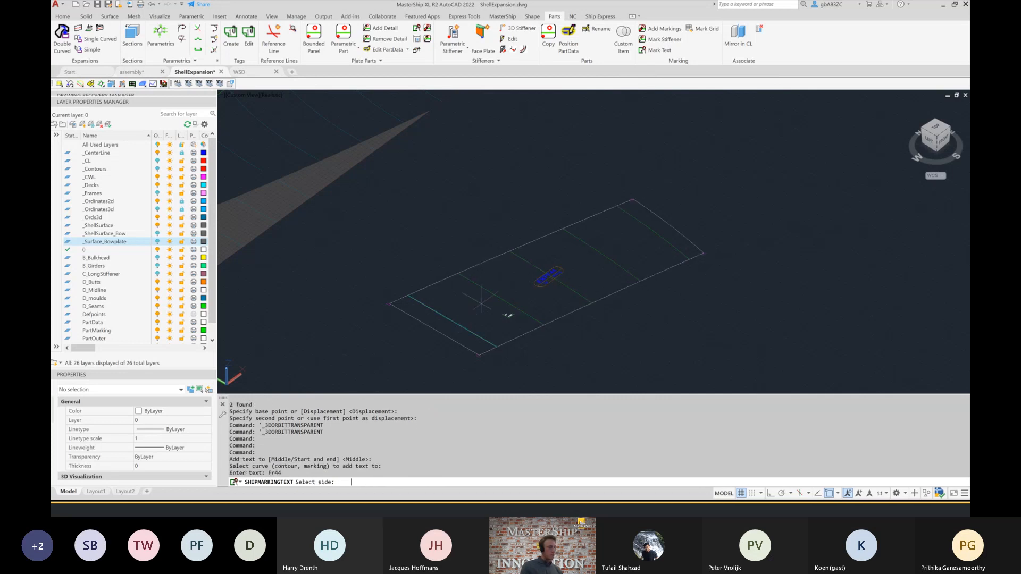
{"action": "left_click", "coordinate": [456, 293]}
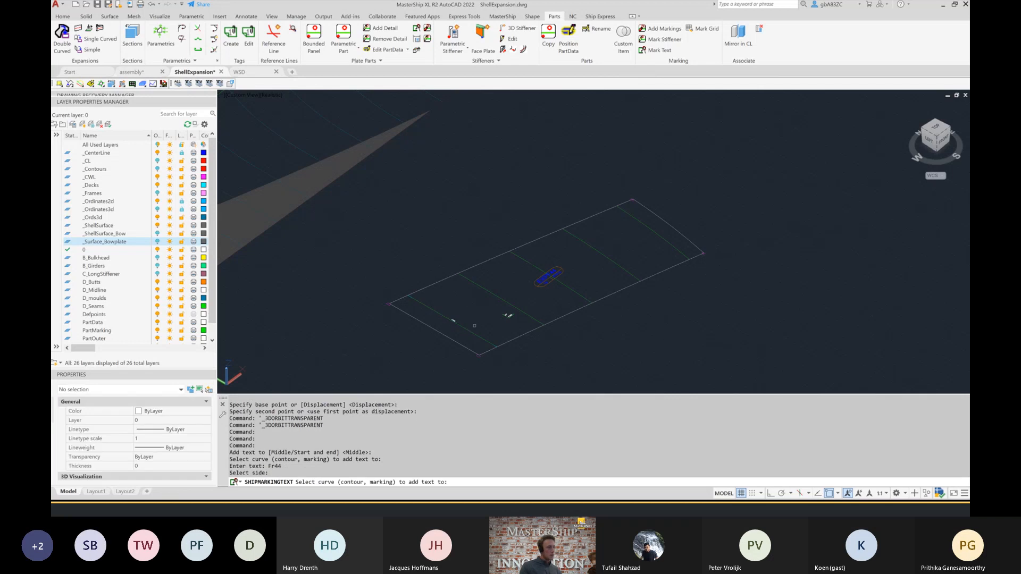
- Add the marking text Fr45 to the second frame line from the plate's aft end, on its forward side
{"action": "scroll", "coordinate": [450, 296], "scroll_direction": "up", "scroll_amount": 5}
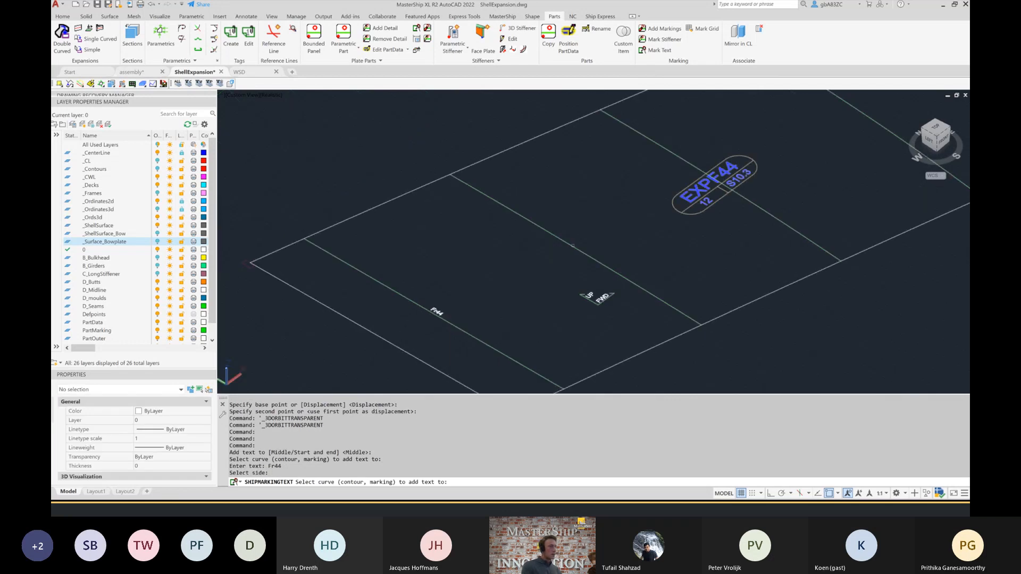
{"action": "left_click", "coordinate": [570, 247]}
{"action": "type", "text": "Fr45"}
{"action": "key", "text": "Return"}
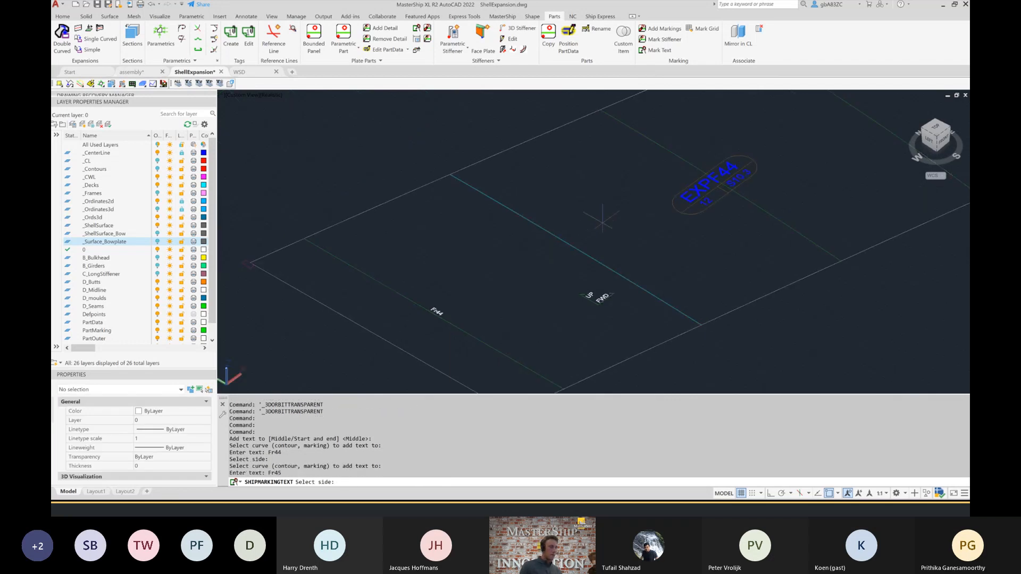
{"action": "left_click", "coordinate": [592, 204]}
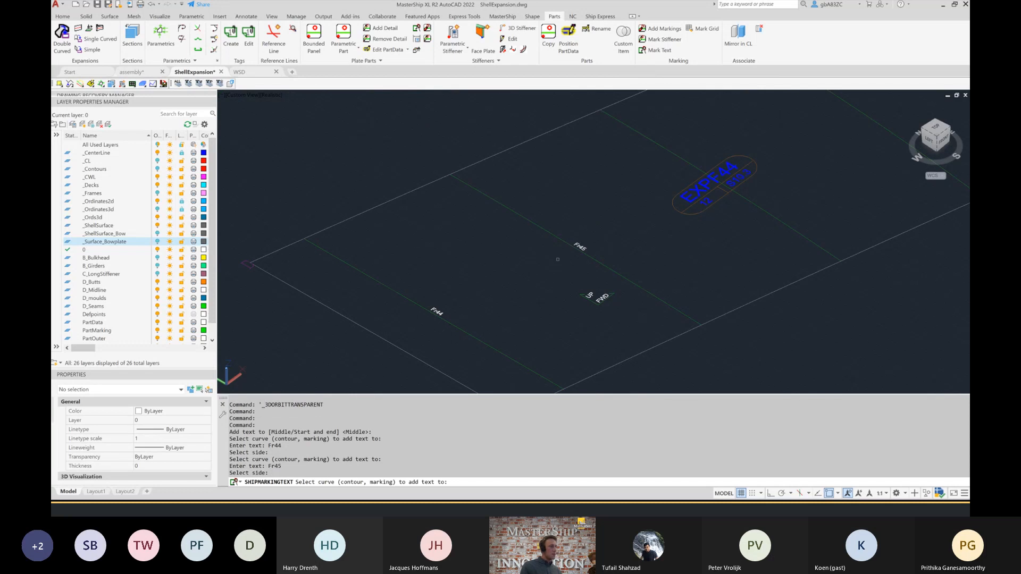
- Add the marking text TS-Bevel-30DEG along the inner side of the plate's curved forward edge
{"action": "scroll", "coordinate": [558, 259], "scroll_direction": "down", "scroll_amount": 5}
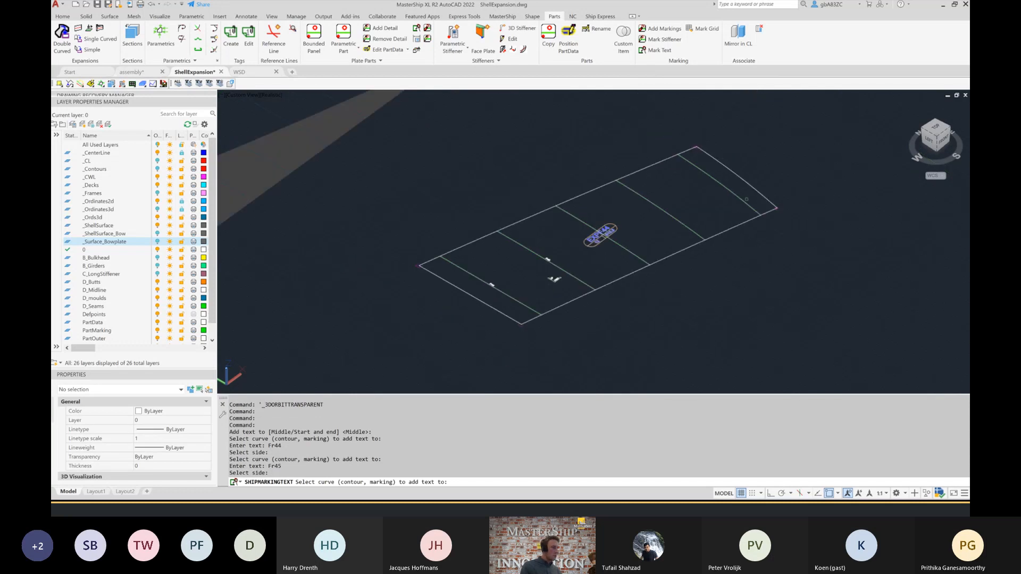
{"action": "left_click", "coordinate": [755, 189]}
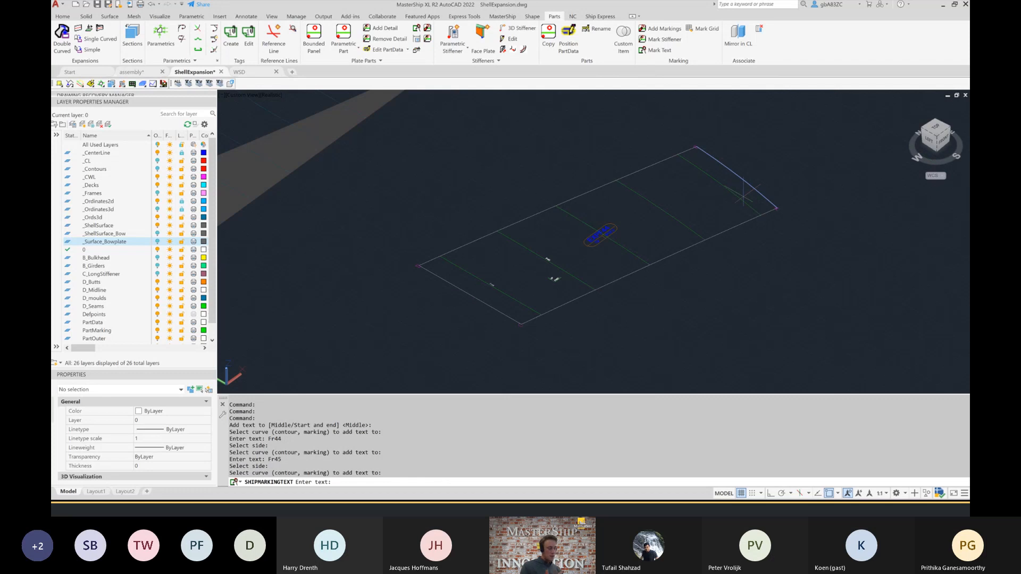
{"action": "type", "text": "TS-Bevel-30DEG"}
{"action": "key", "text": "Return"}
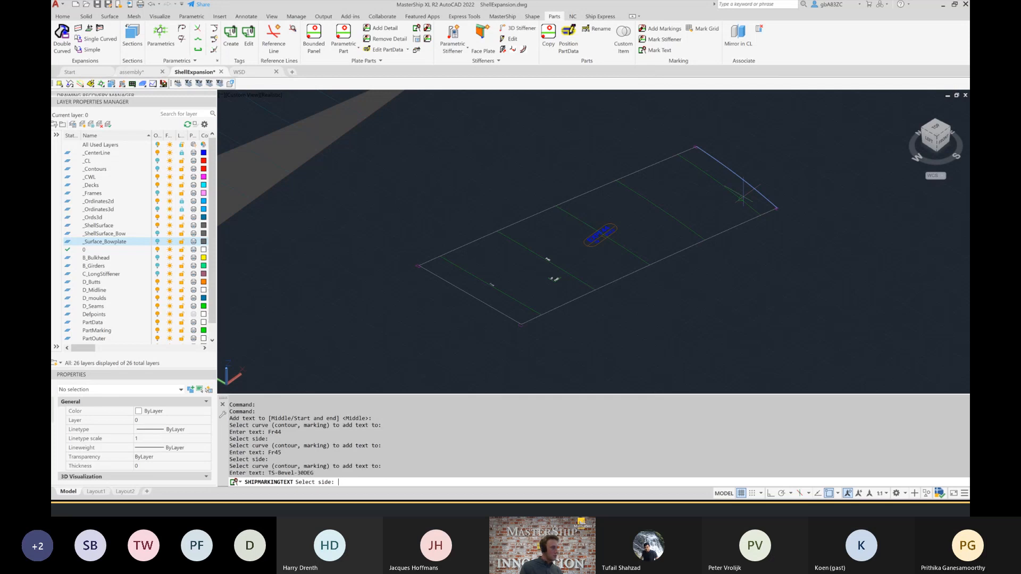
{"action": "left_click", "coordinate": [679, 206]}
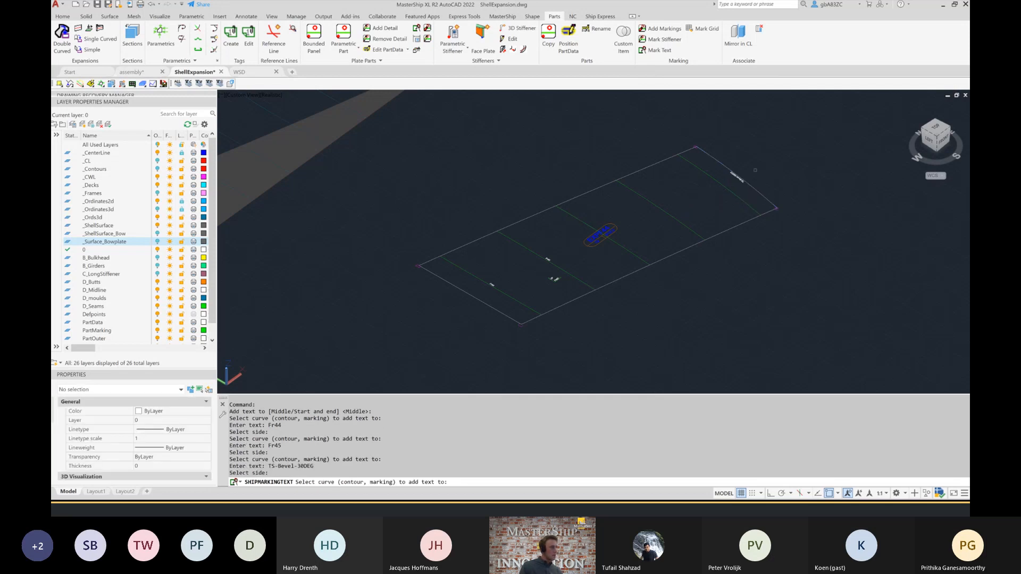
{"action": "scroll", "coordinate": [762, 166], "scroll_direction": "up", "scroll_amount": 5}
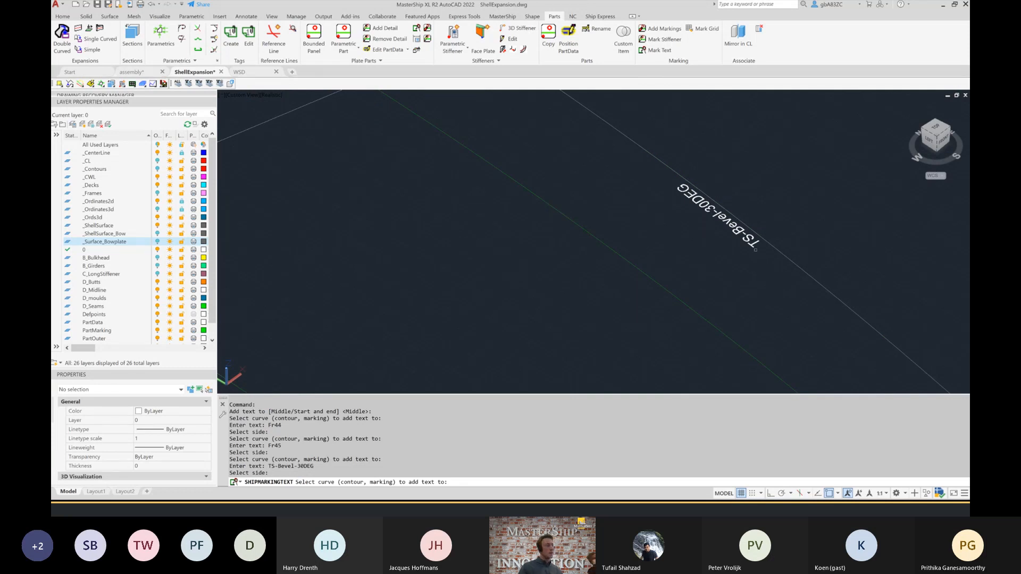
{"action": "scroll", "coordinate": [755, 248], "scroll_direction": "down", "scroll_amount": 6}
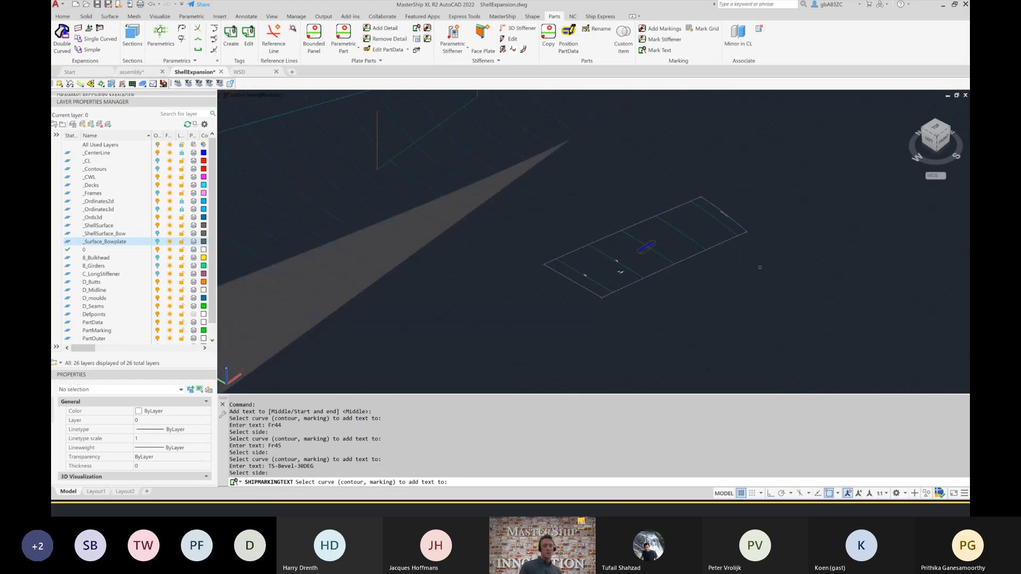
{"action": "scroll", "coordinate": [758, 267], "scroll_direction": "down", "scroll_amount": 4}
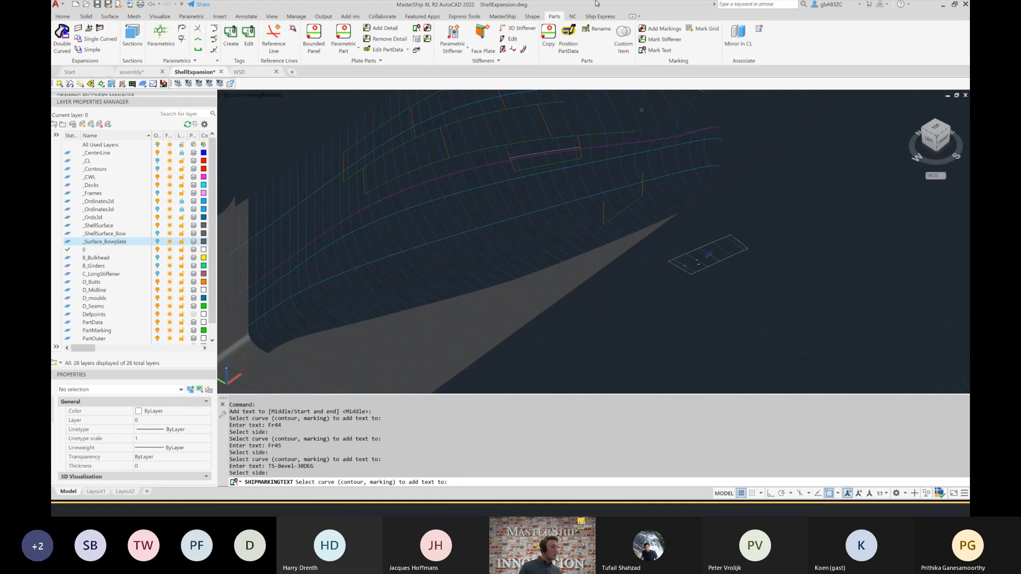
- End the marking text command and return the drawing window to full size
{"action": "left_click_drag", "start_coordinate": [623, 10], "coordinate": [518, 79]}
{"action": "key", "text": "Escape"}
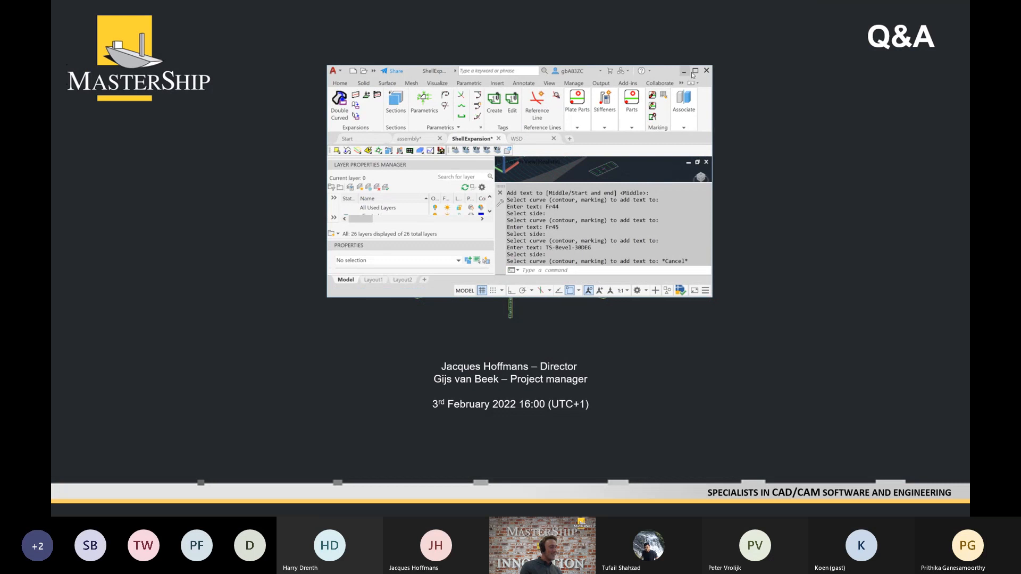
{"action": "left_click", "coordinate": [694, 71]}
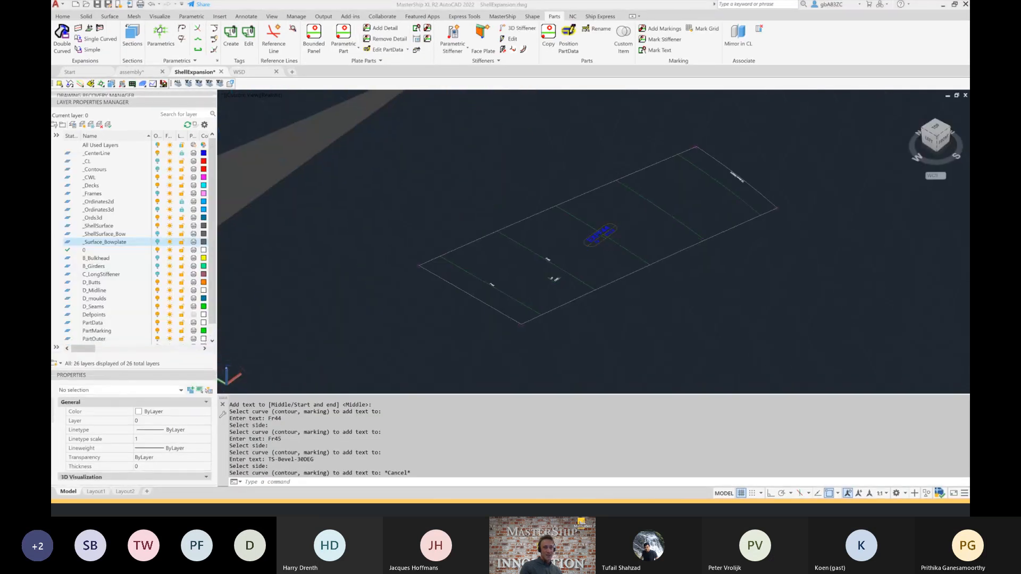
- Open the Data folder on the D: drive in a new File Explorer window
{"action": "key", "text": "super+e"}
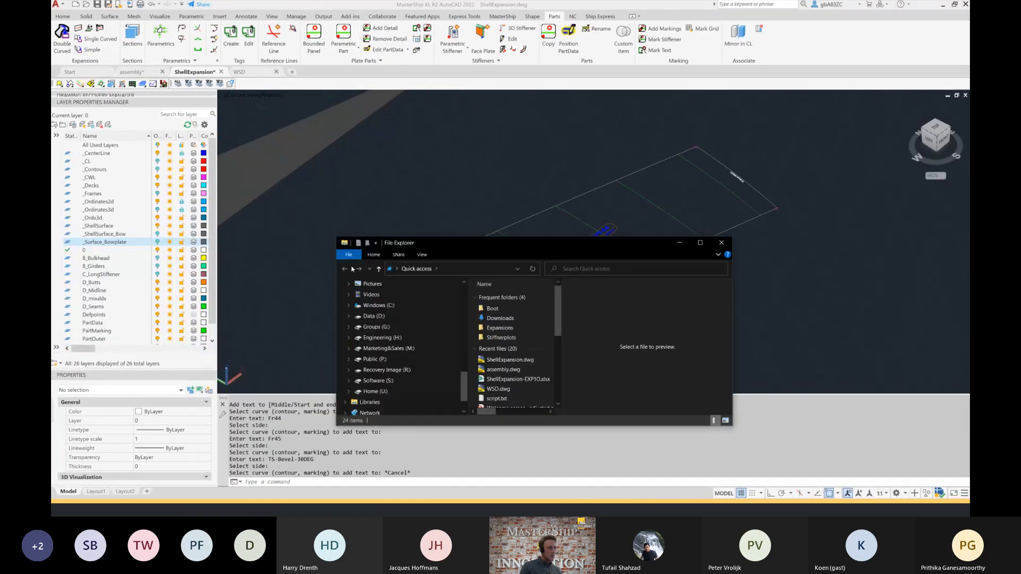
{"action": "left_click", "coordinate": [374, 316]}
{"action": "double_click", "coordinate": [497, 318]}
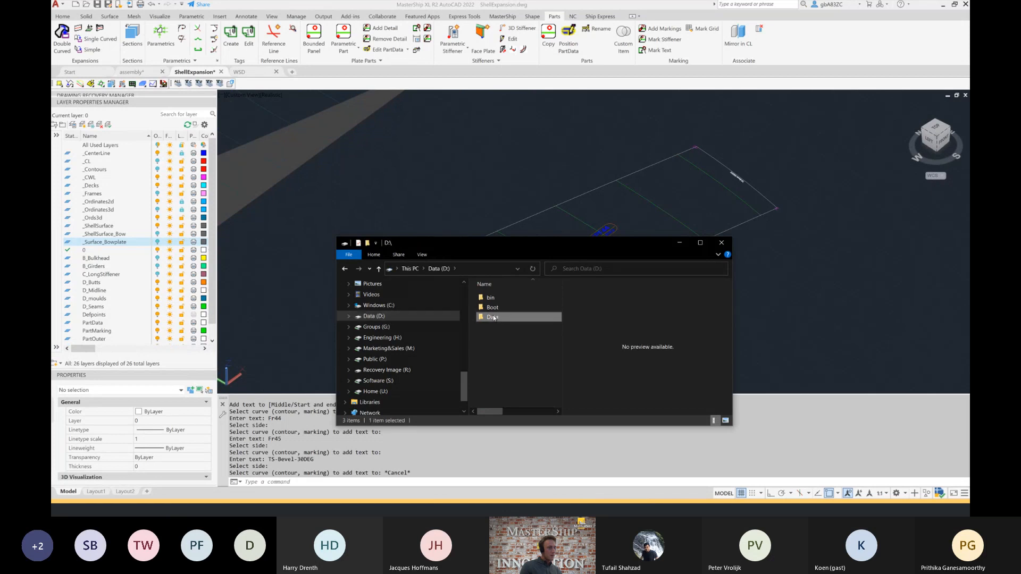
- Minimize the drawing and switch to the ShellExpansion-EXP1O.xlsx workbook in Excel, maximized to full screen
{"action": "left_click", "coordinate": [725, 82]}
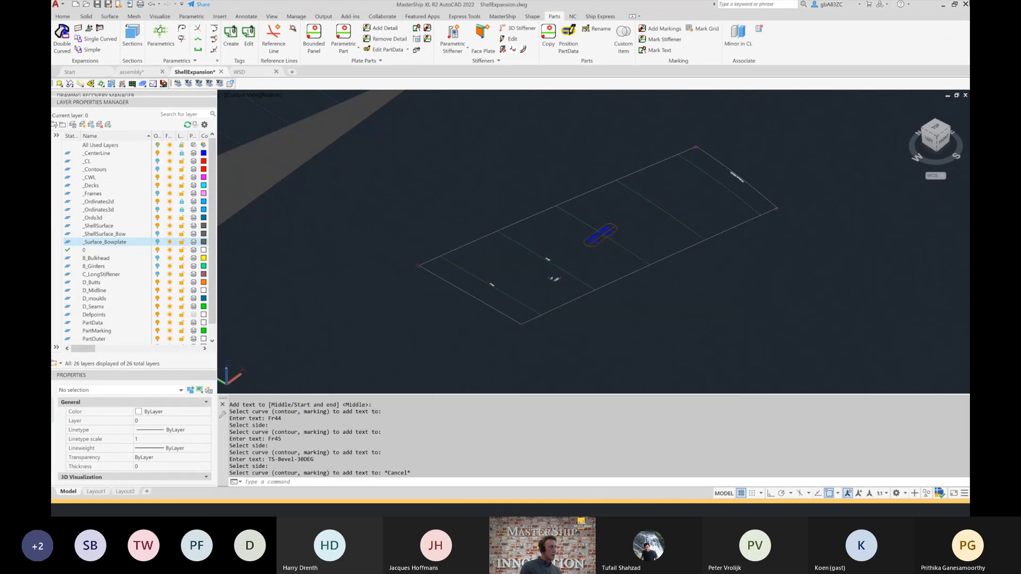
{"action": "left_click", "coordinate": [944, 4]}
{"action": "left_click", "coordinate": [594, 208]}
{"action": "key", "text": "Escape"}
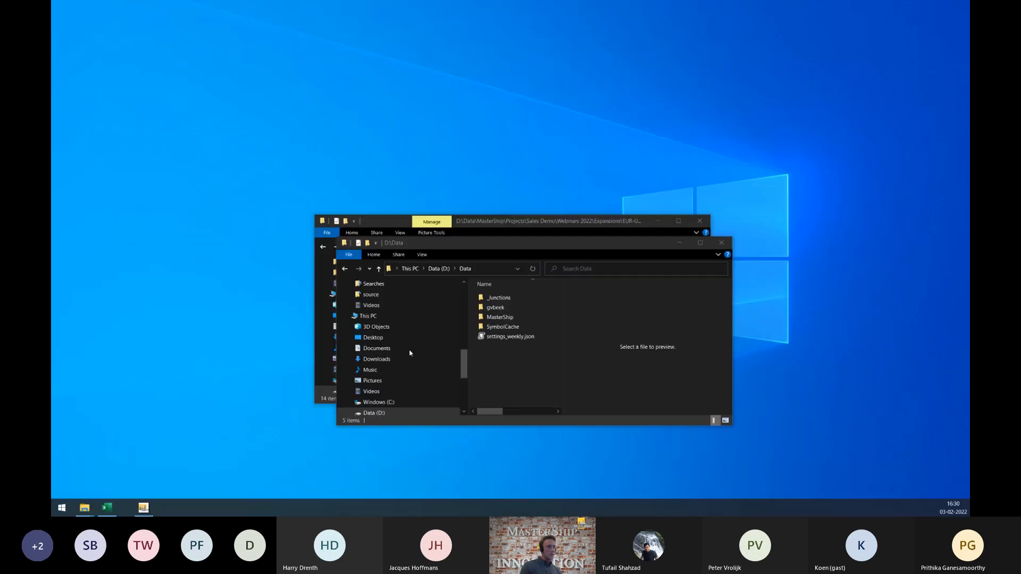
{"action": "left_click", "coordinate": [107, 507]}
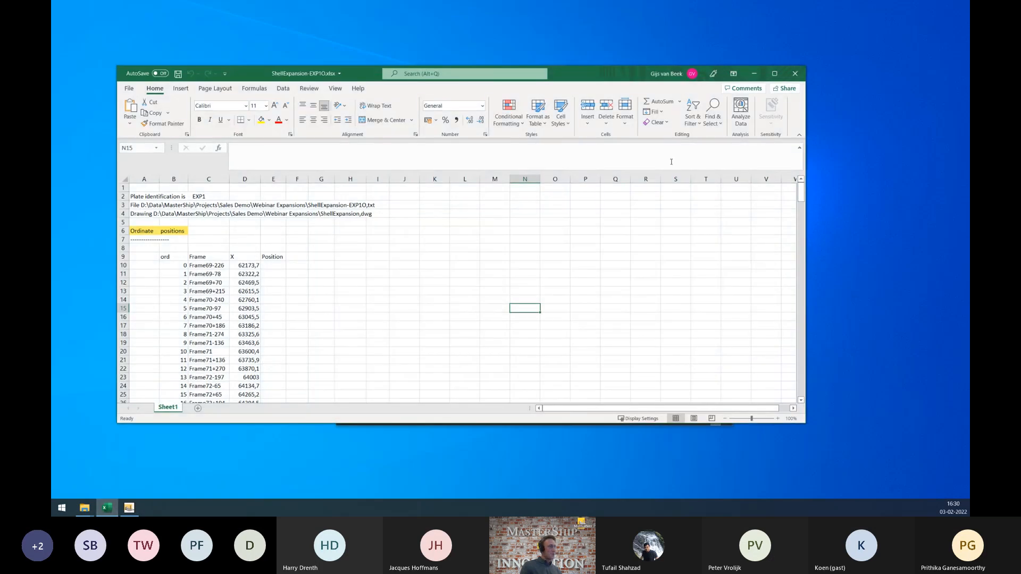
{"action": "left_click", "coordinate": [775, 73]}
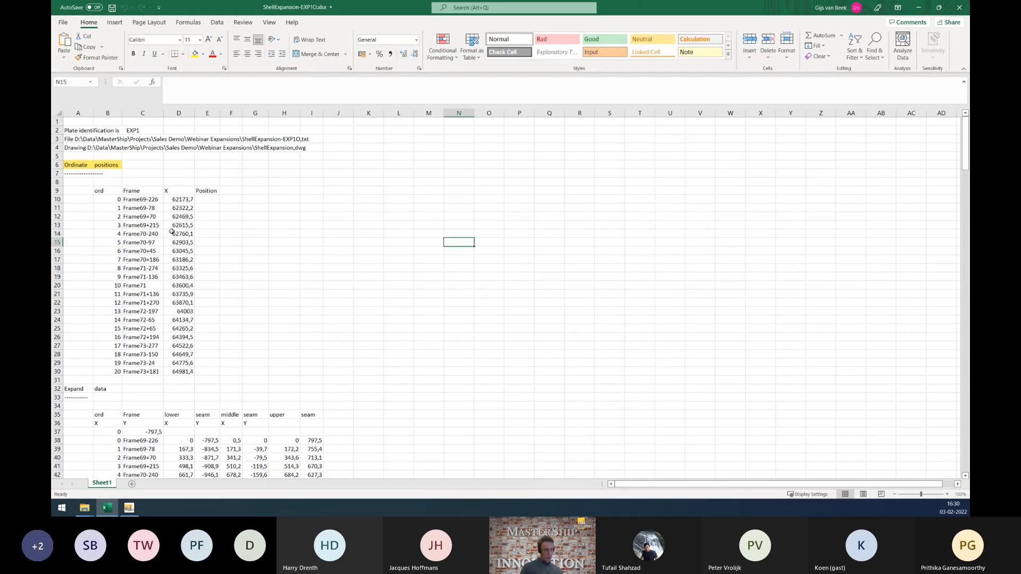
- Examine the ordinate positions table with its frames and X values, and the start of the expand data
{"action": "scroll", "coordinate": [150, 164], "scroll_direction": "down", "scroll_amount": 1}
{"action": "scroll", "coordinate": [149, 165], "scroll_direction": "up", "scroll_amount": 1}
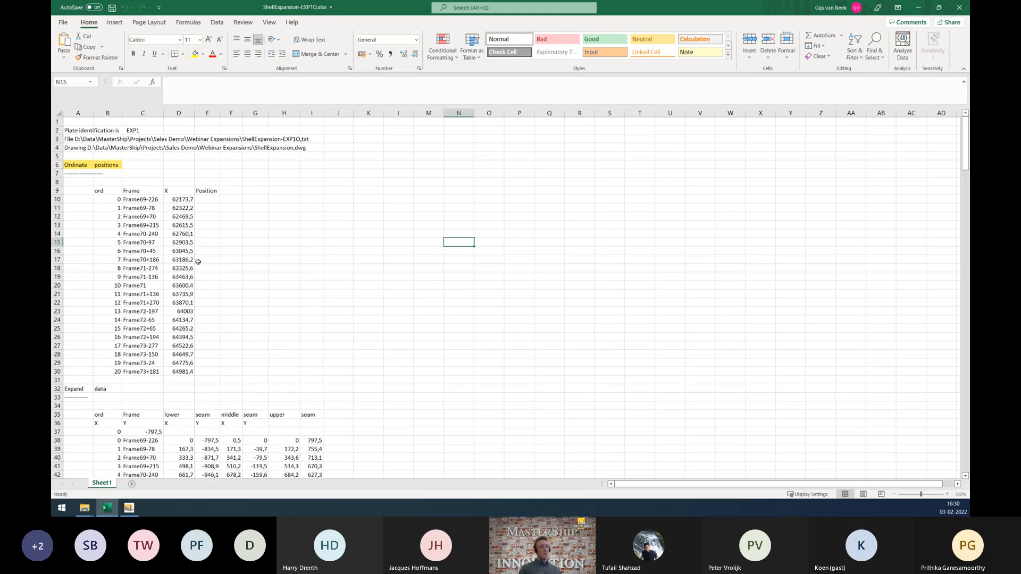
{"action": "scroll", "coordinate": [242, 257], "scroll_direction": "down", "scroll_amount": 2}
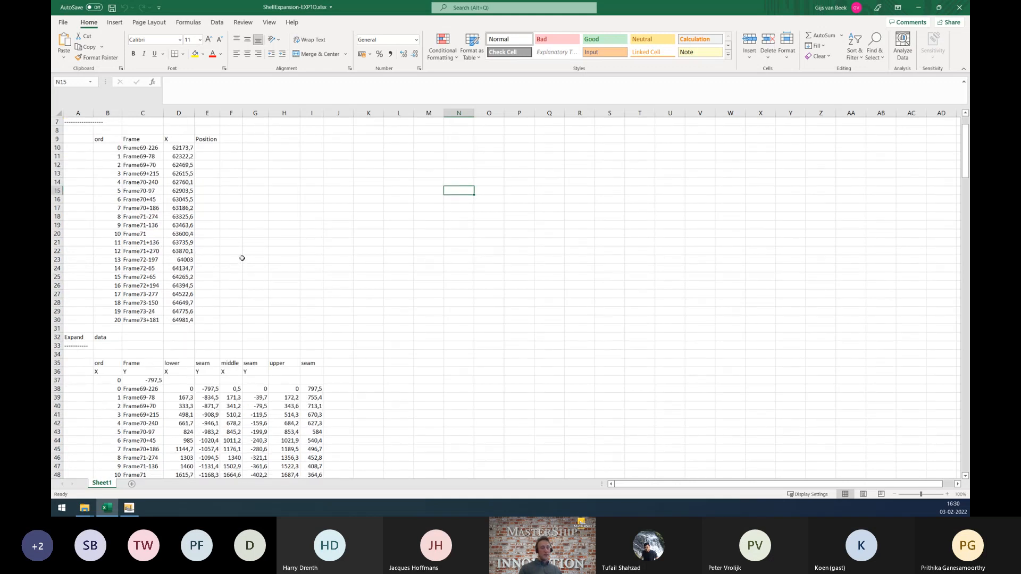
{"action": "scroll", "coordinate": [242, 261], "scroll_direction": "down", "scroll_amount": 3}
{"action": "scroll", "coordinate": [223, 266], "scroll_direction": "up", "scroll_amount": 4}
{"action": "left_click_drag", "start_coordinate": [136, 146], "coordinate": [233, 355]}
{"action": "left_click", "coordinate": [391, 259]}
- Go to the Stretch data (mm) section of the sheet and enlarge the display to 130%
{"action": "scroll", "coordinate": [390, 259], "scroll_direction": "down", "scroll_amount": 7}
{"action": "scroll", "coordinate": [393, 260], "scroll_direction": "down", "scroll_amount": 7}
{"action": "scroll", "coordinate": [409, 267], "scroll_direction": "down", "scroll_amount": 2}
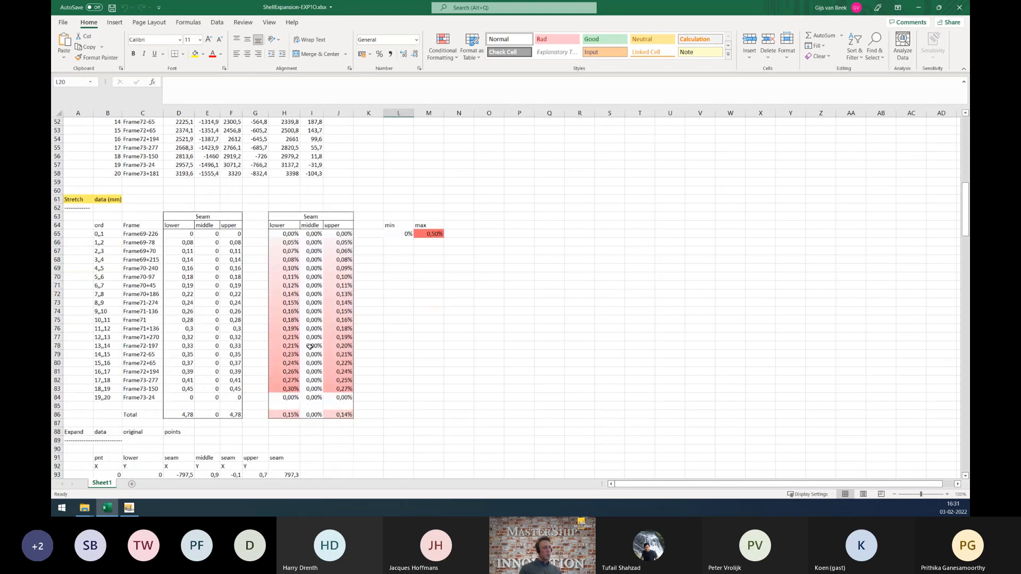
{"action": "left_click_drag", "start_coordinate": [79, 200], "coordinate": [125, 204]}
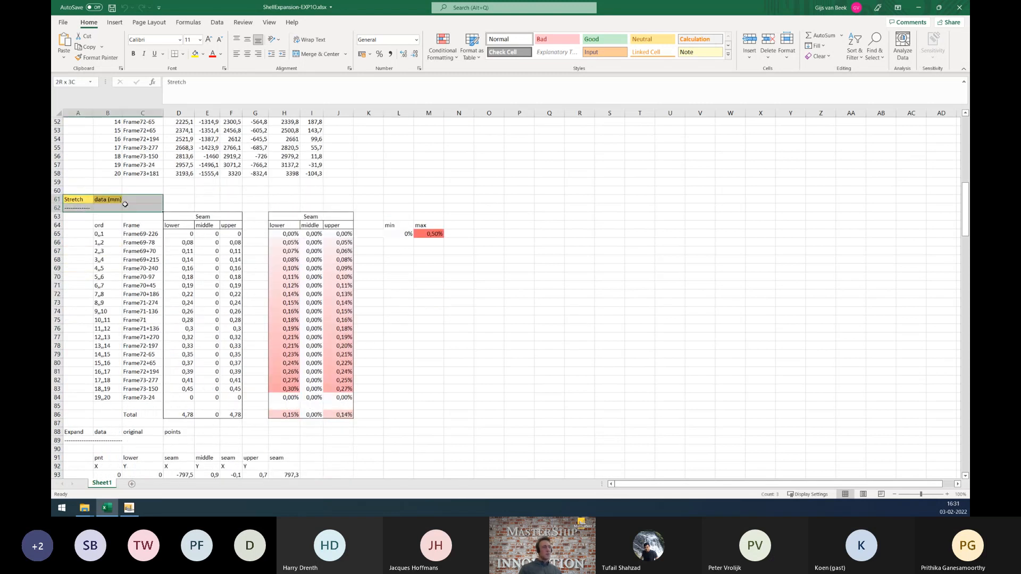
{"action": "left_click", "coordinate": [538, 293]}
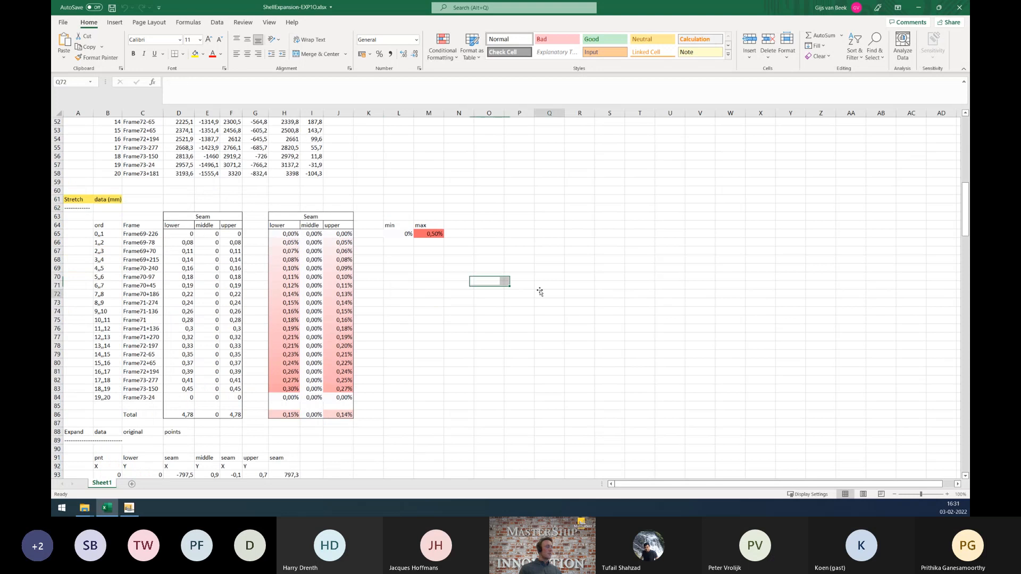
{"action": "left_click", "coordinate": [947, 494]}
{"action": "left_click", "coordinate": [947, 495]}
{"action": "left_click", "coordinate": [946, 494]}
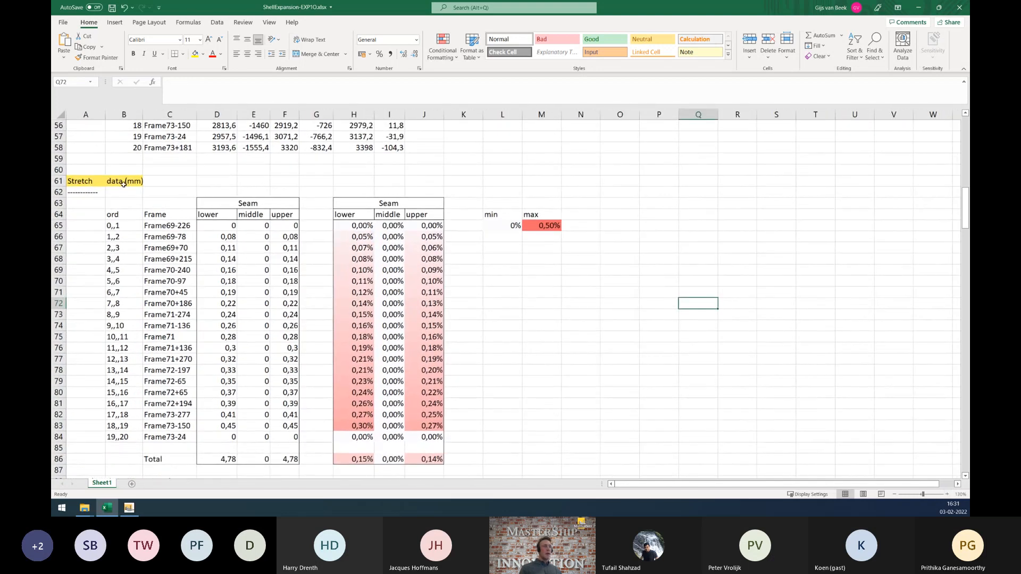
- Examine the seam stretch in millimetres and percent, including the lower and upper seam figures in the Total row
{"action": "left_click_drag", "start_coordinate": [218, 228], "coordinate": [288, 410]}
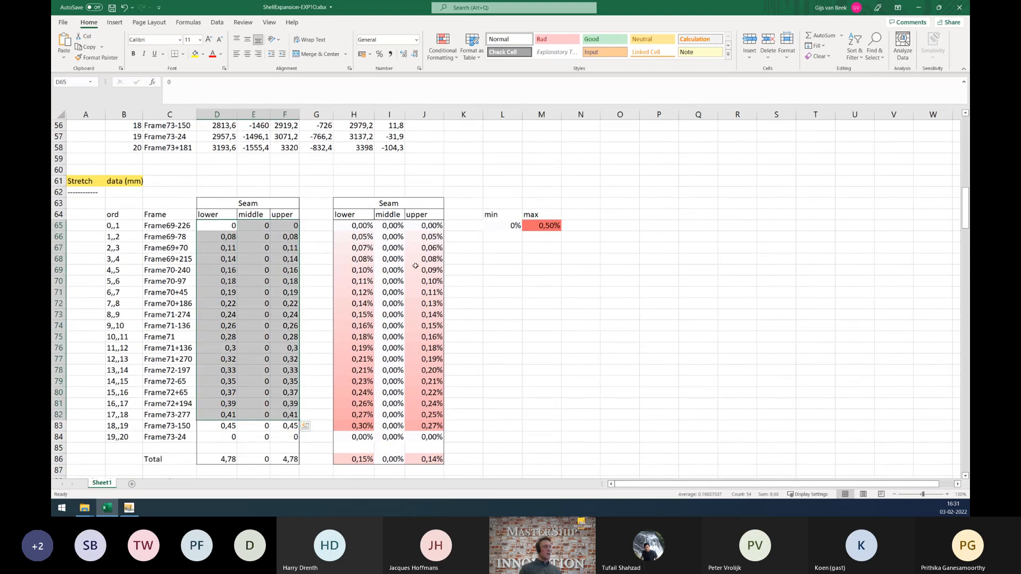
{"action": "left_click", "coordinate": [482, 428]}
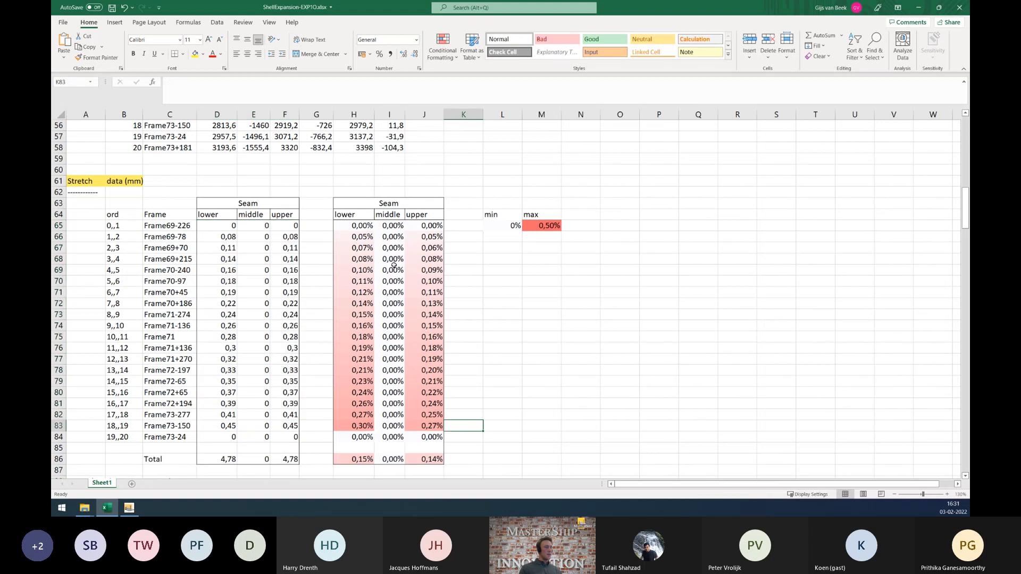
{"action": "left_click_drag", "start_coordinate": [351, 206], "coordinate": [367, 460]}
{"action": "left_click", "coordinate": [468, 359]}
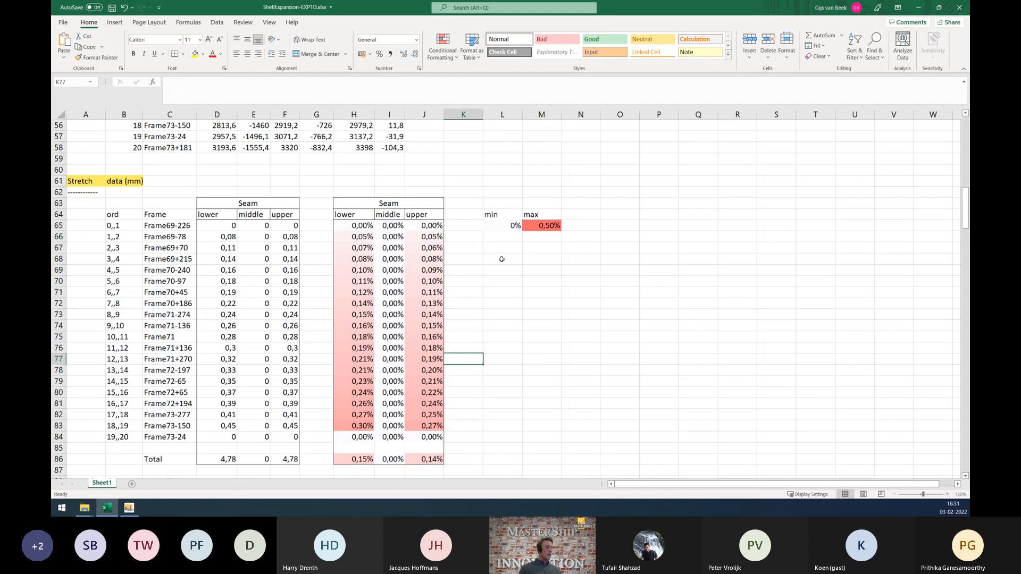
{"action": "scroll", "coordinate": [495, 269], "scroll_direction": "down", "scroll_amount": 1}
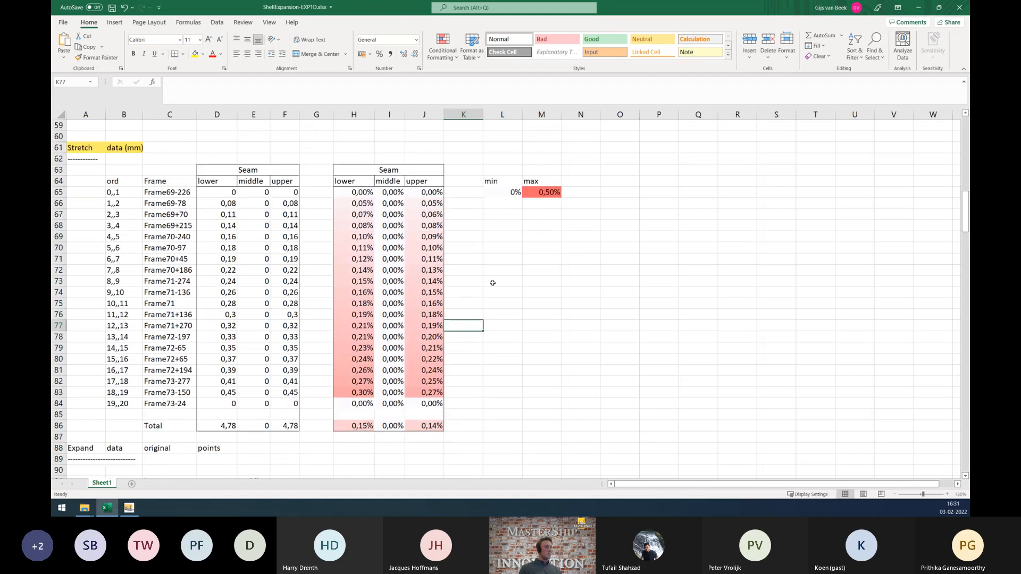
{"action": "left_click", "coordinate": [362, 426]}
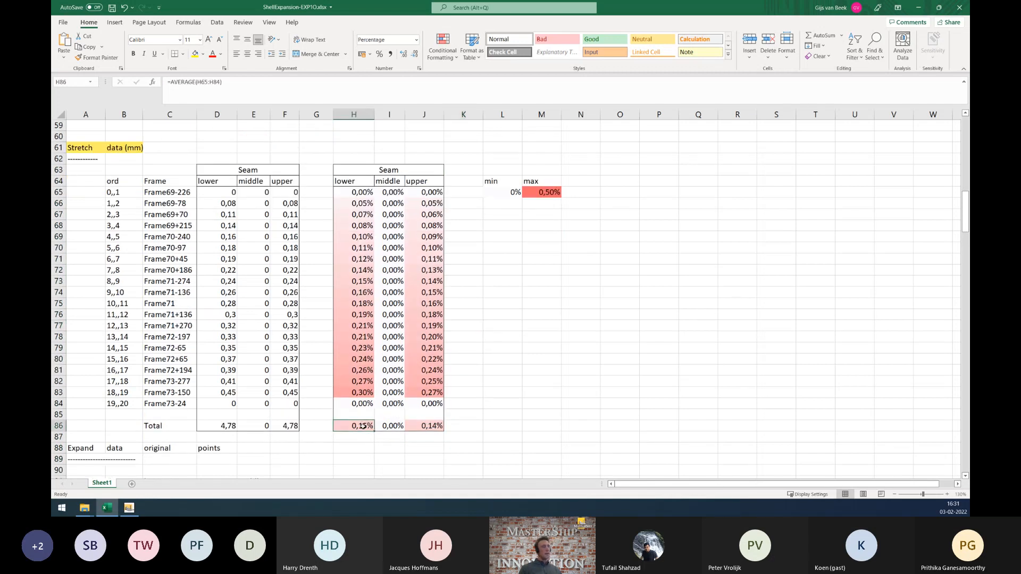
{"action": "left_click", "coordinate": [423, 426]}
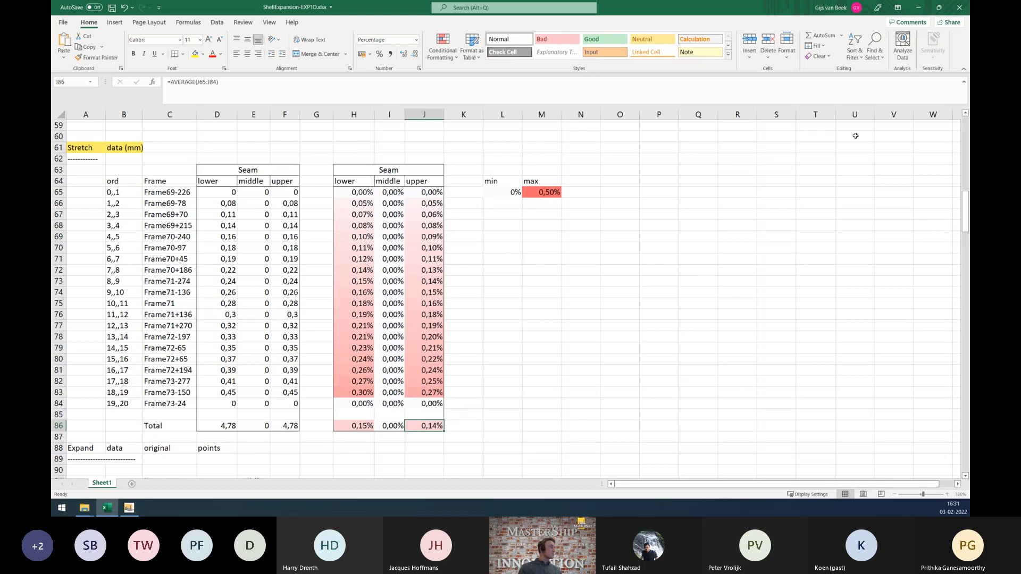
- Review the cumulative seam lengths measured on ship and lofting, and the cross measurement tables beneath them
{"action": "scroll", "coordinate": [472, 287], "scroll_direction": "down", "scroll_amount": 20}
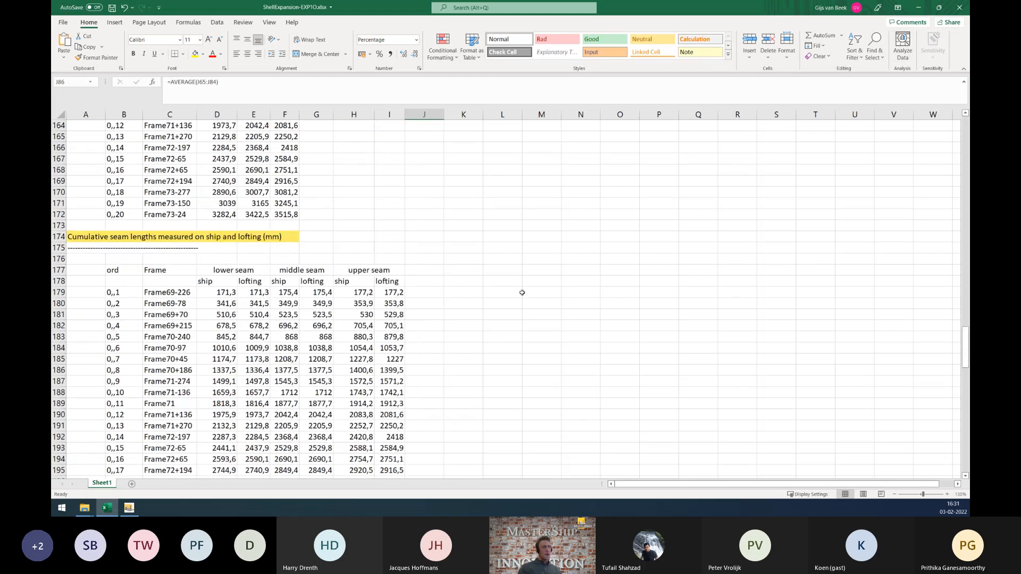
{"action": "scroll", "coordinate": [522, 292], "scroll_direction": "down", "scroll_amount": 2}
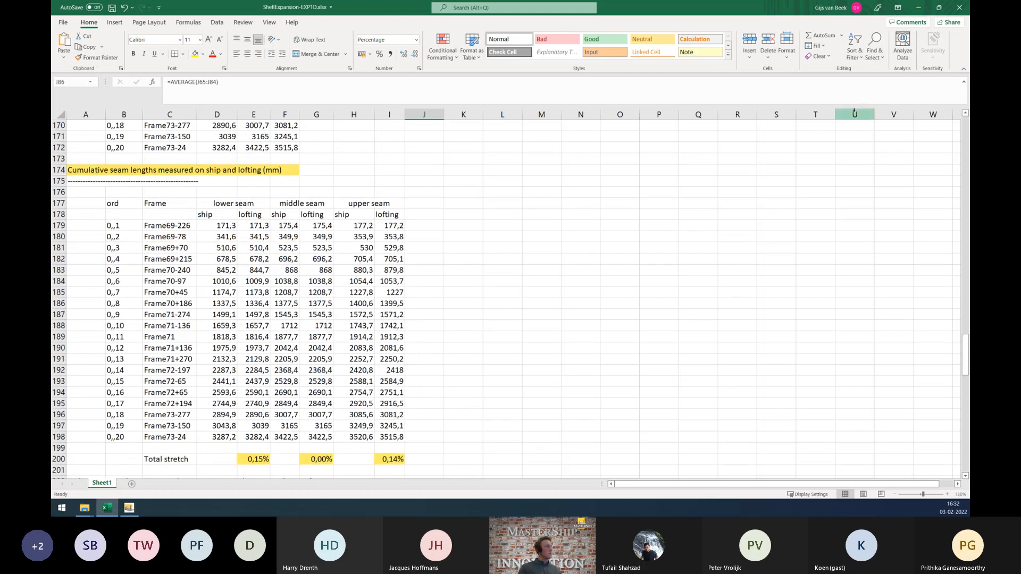
{"action": "scroll", "coordinate": [716, 258], "scroll_direction": "down", "scroll_amount": 20}
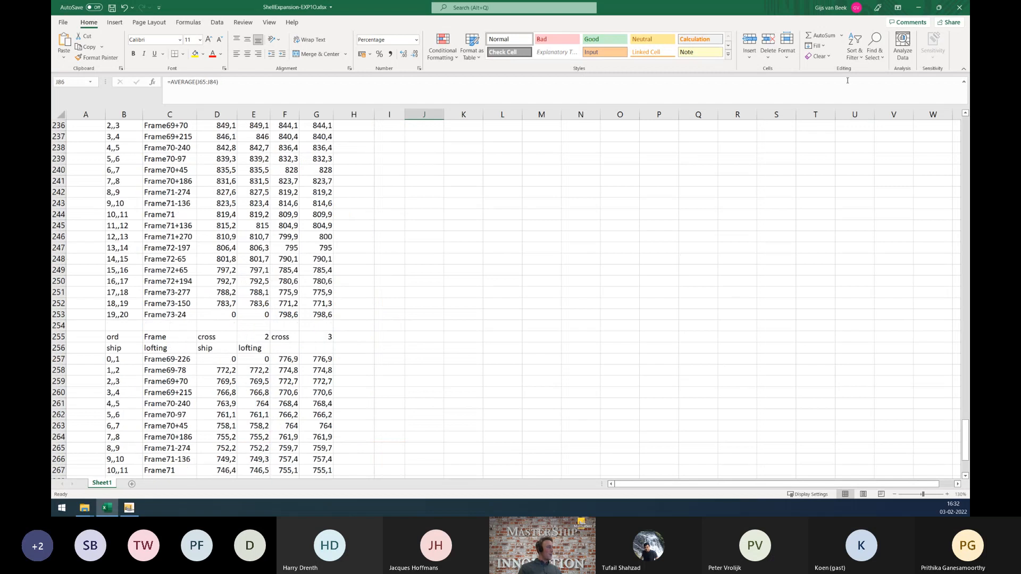
- Switch back to the ShellExpansion drawing in AutoCAD and turn off the _Ords3d layer around the bow plate
{"action": "left_click", "coordinate": [919, 12]}
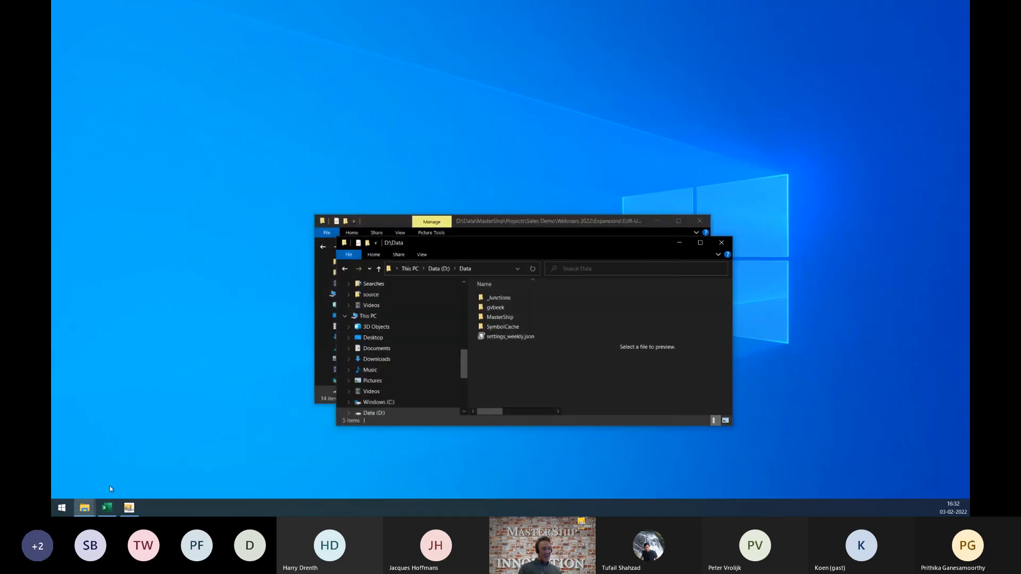
{"action": "left_click", "coordinate": [129, 507]}
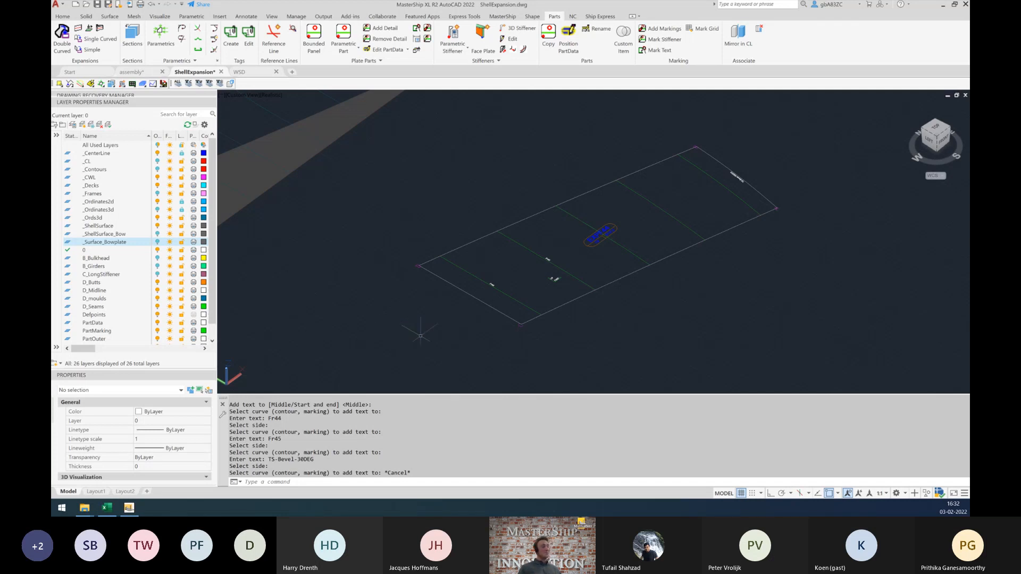
{"action": "scroll", "coordinate": [423, 339], "scroll_direction": "down", "scroll_amount": 4}
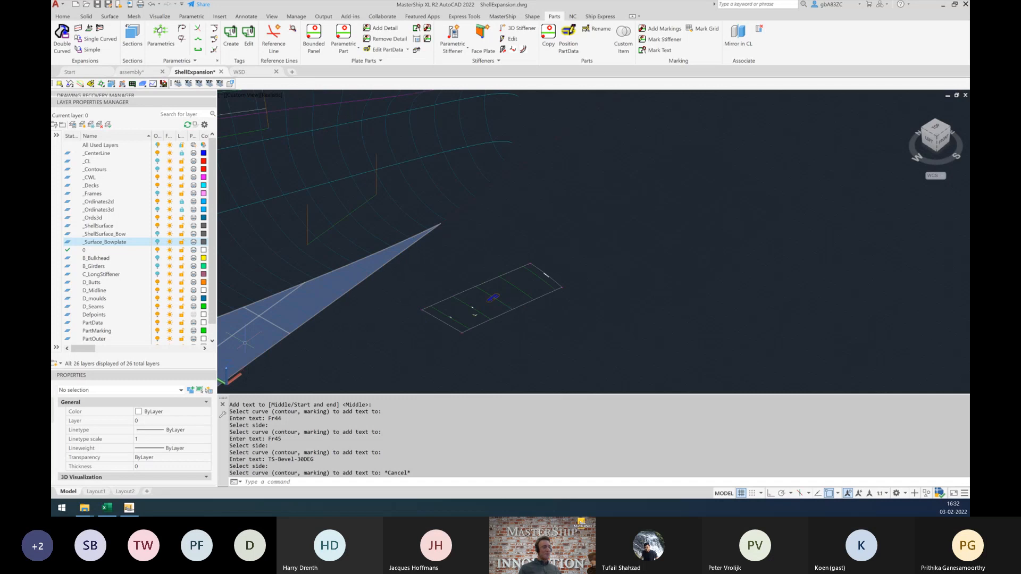
{"action": "scroll", "coordinate": [580, 280], "scroll_direction": "down", "scroll_amount": 2}
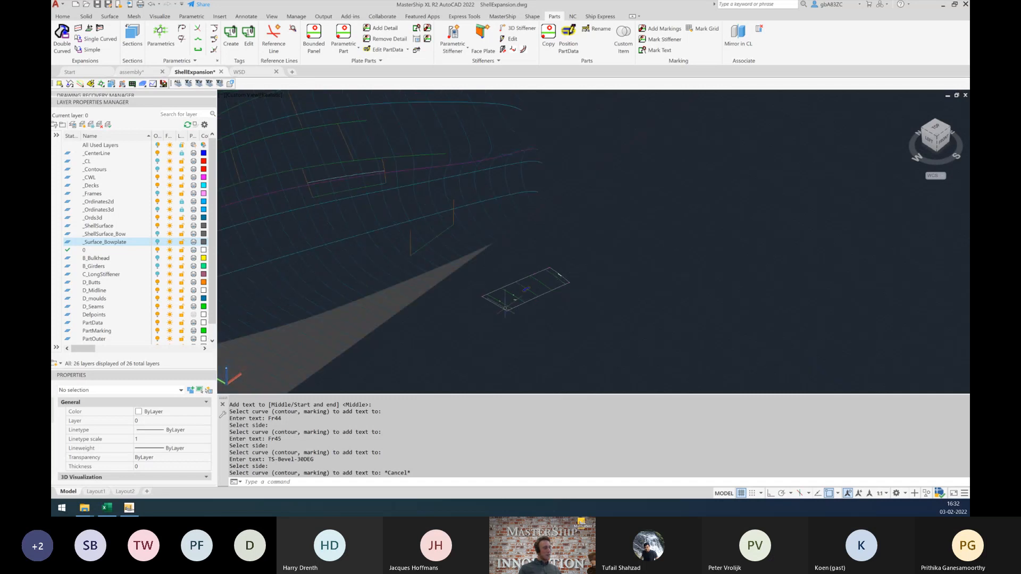
{"action": "left_click", "coordinate": [490, 334]}
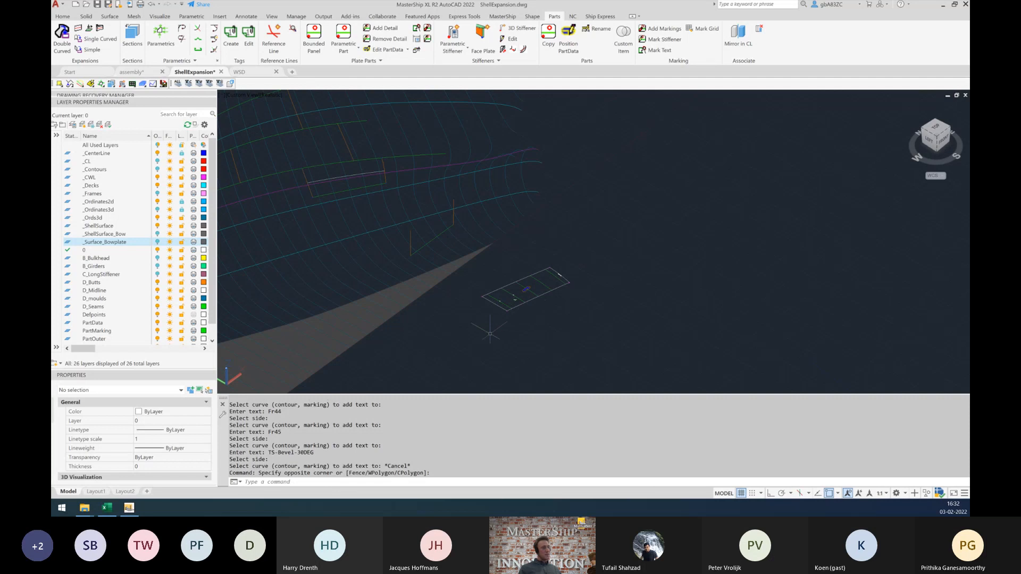
{"action": "scroll", "coordinate": [479, 334], "scroll_direction": "down", "scroll_amount": 4}
{"action": "scroll", "coordinate": [459, 320], "scroll_direction": "up", "scroll_amount": 5}
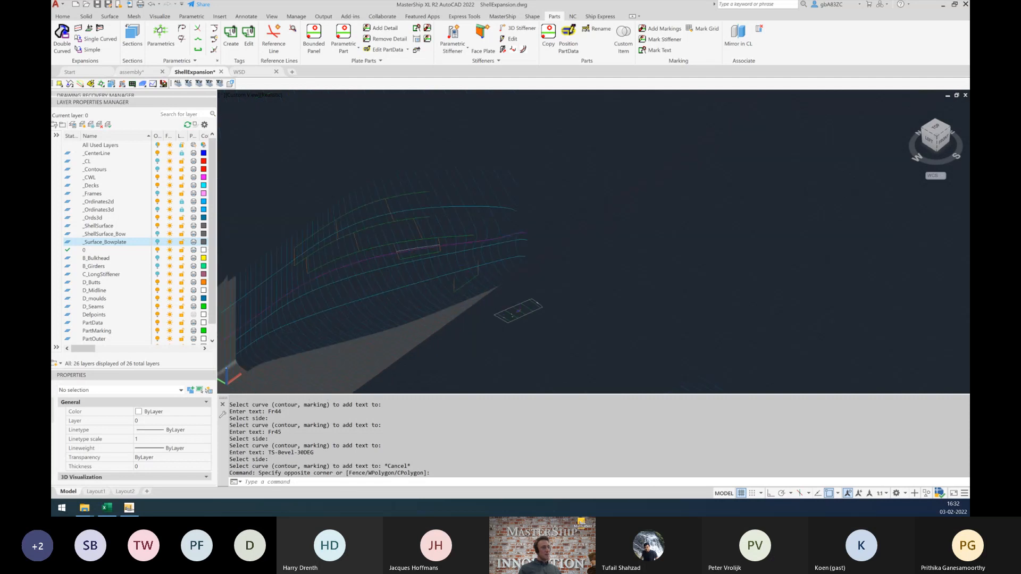
{"action": "scroll", "coordinate": [454, 316], "scroll_direction": "down", "scroll_amount": 3}
{"action": "scroll", "coordinate": [403, 226], "scroll_direction": "up", "scroll_amount": 5}
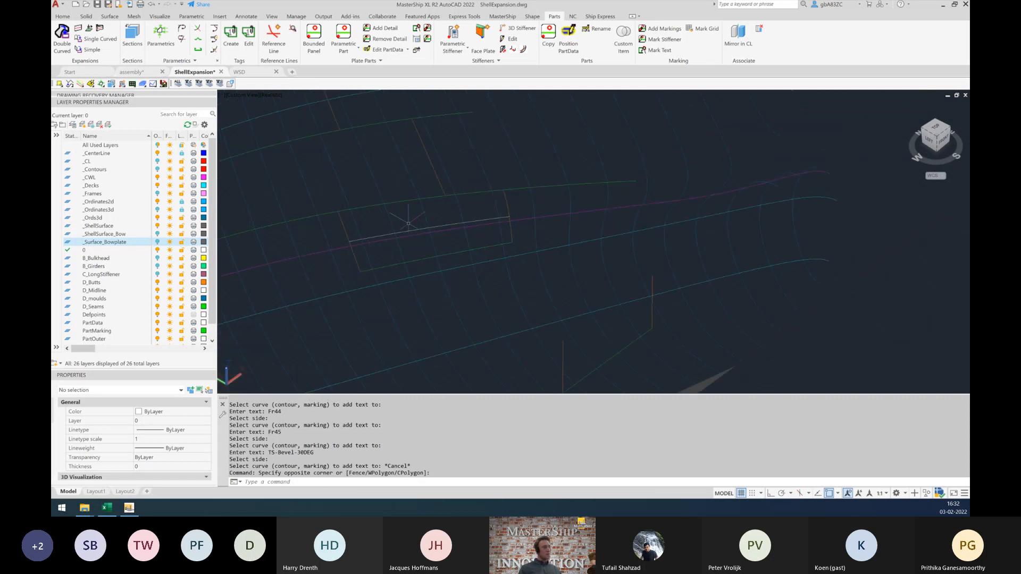
{"action": "left_click", "coordinate": [572, 17]}
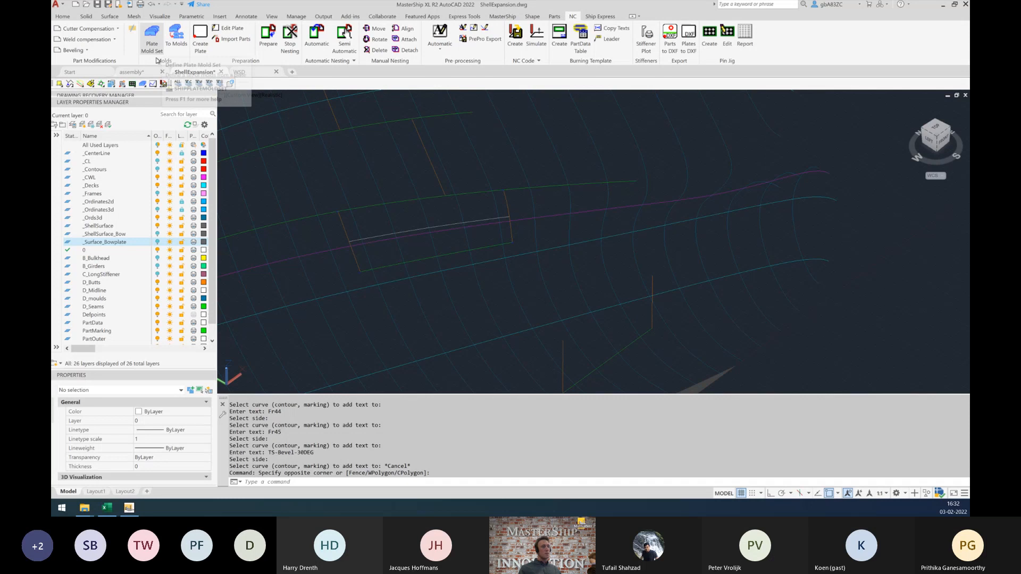
{"action": "left_click", "coordinate": [157, 218]}
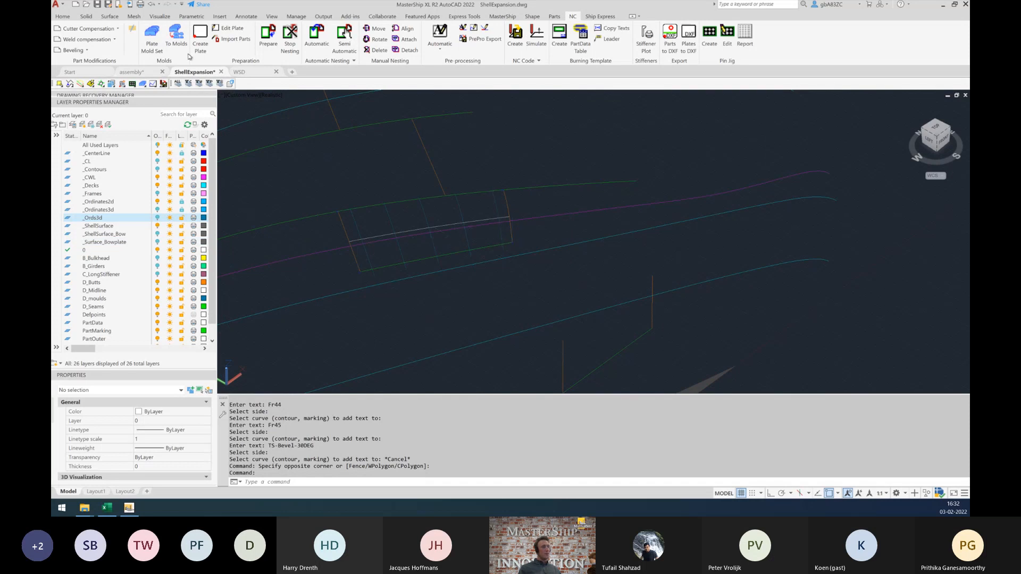
{"action": "left_click", "coordinate": [148, 42]}
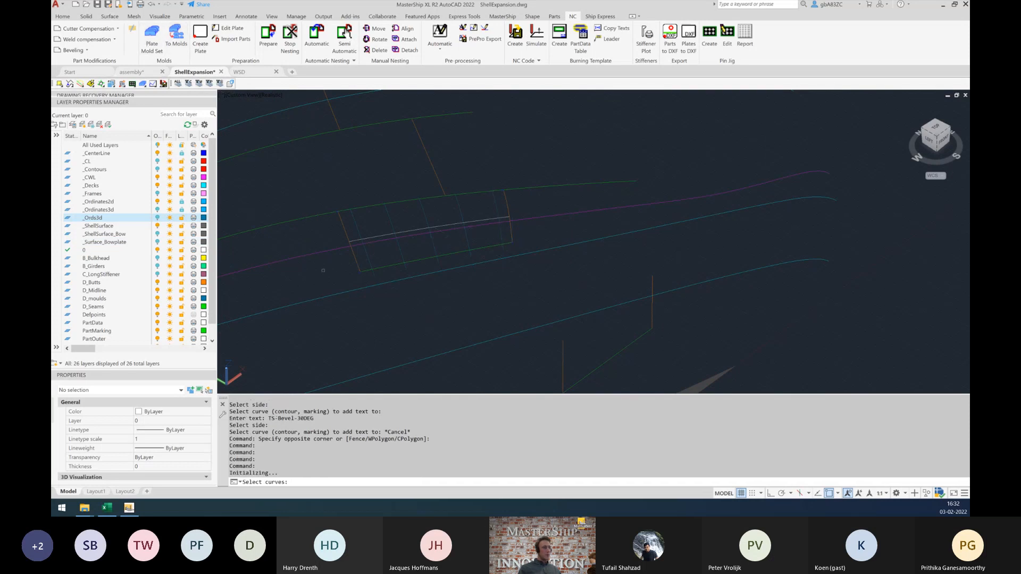
{"action": "scroll", "coordinate": [363, 256], "scroll_direction": "up", "scroll_amount": 3}
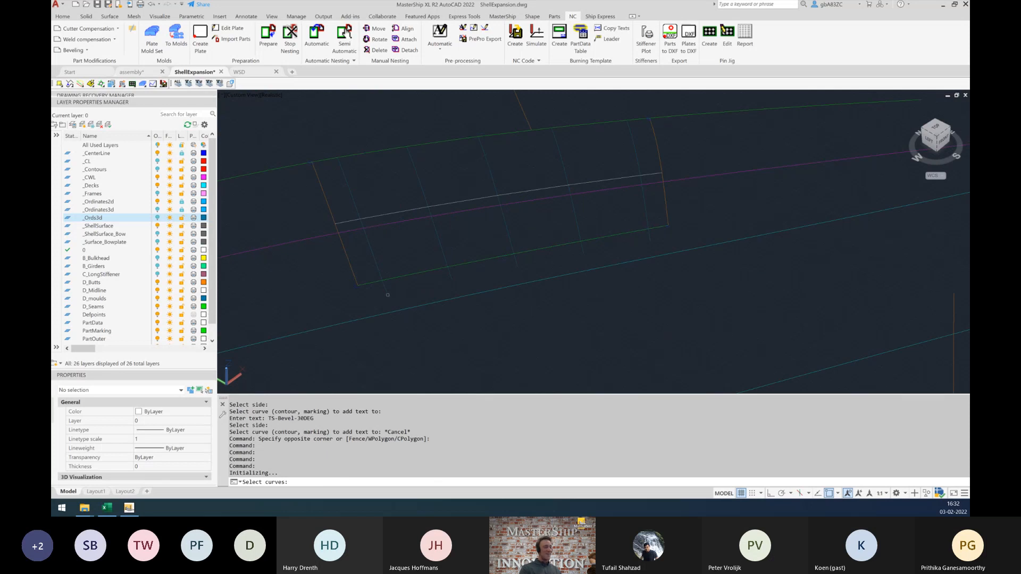
{"action": "key", "text": "Escape"}
- Check the aftmost mould curve where it crosses the bow plate's lower seam, and clear the selection
{"action": "left_click", "coordinate": [399, 292]}
{"action": "left_click", "coordinate": [382, 289]}
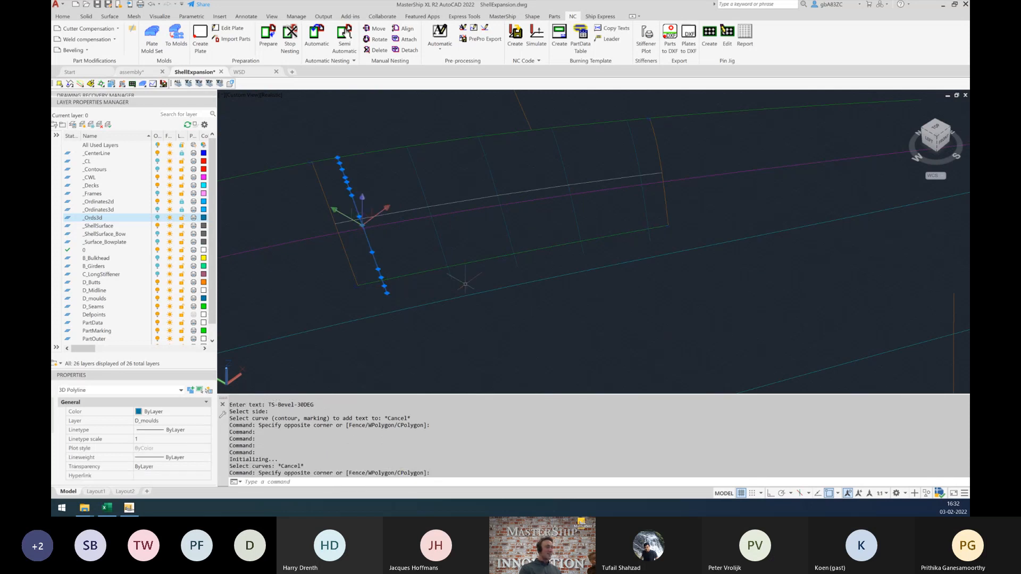
{"action": "left_click", "coordinate": [456, 278]}
{"action": "left_click", "coordinate": [417, 293]}
{"action": "key", "text": "Escape"}
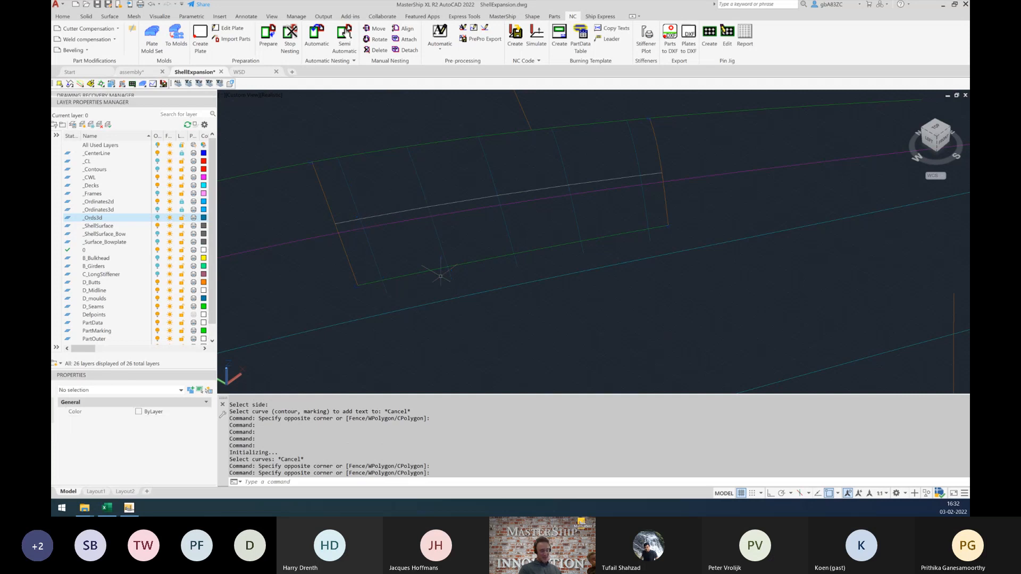
- Trim the mould curves below the bow plate's lower seam, using that seam as the cutting edge
{"action": "type", "text": "trim"}
{"action": "key", "text": "Return"}
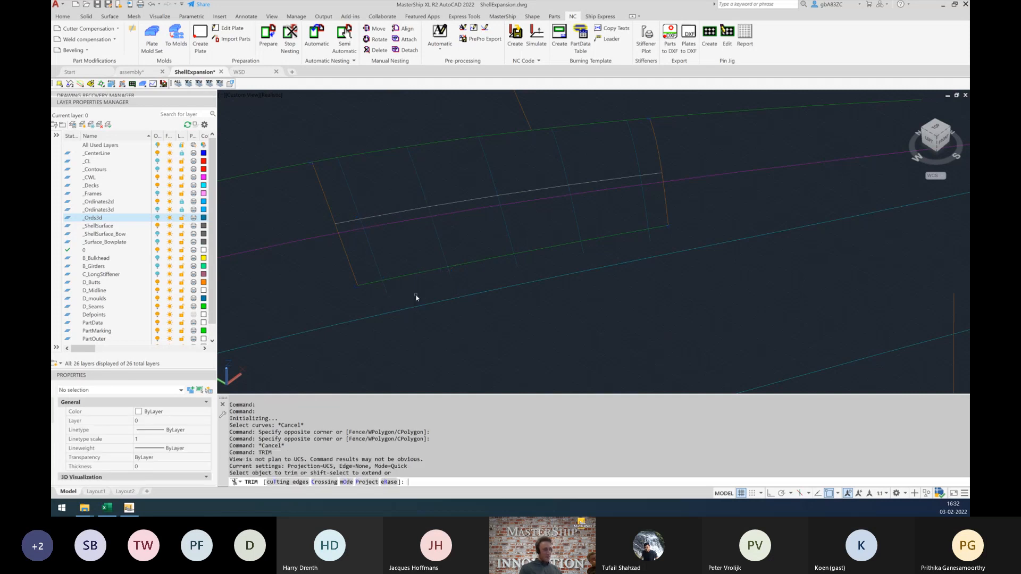
{"action": "left_click", "coordinate": [461, 263]}
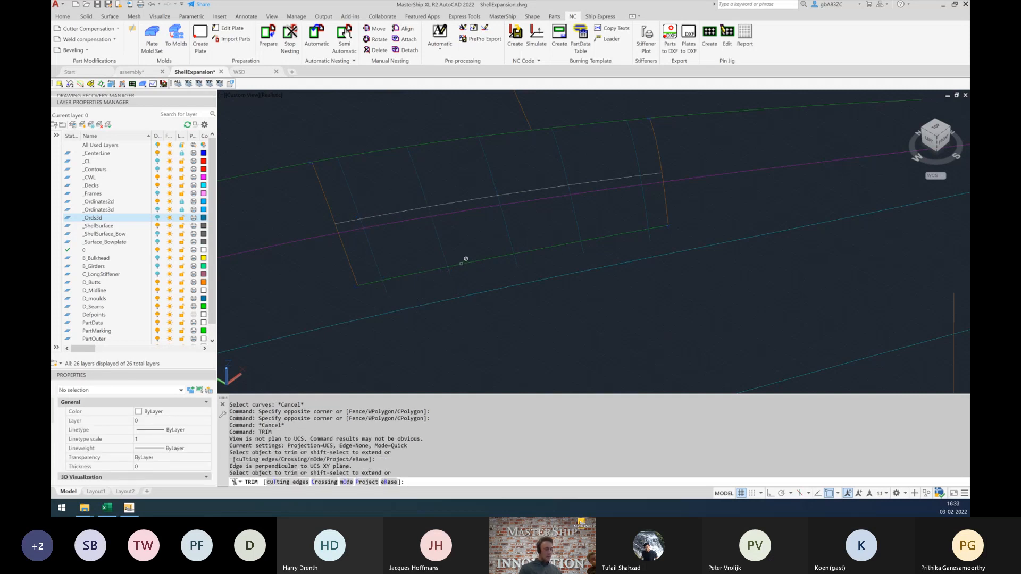
{"action": "key", "text": "Return"}
{"action": "left_click", "coordinate": [463, 263]}
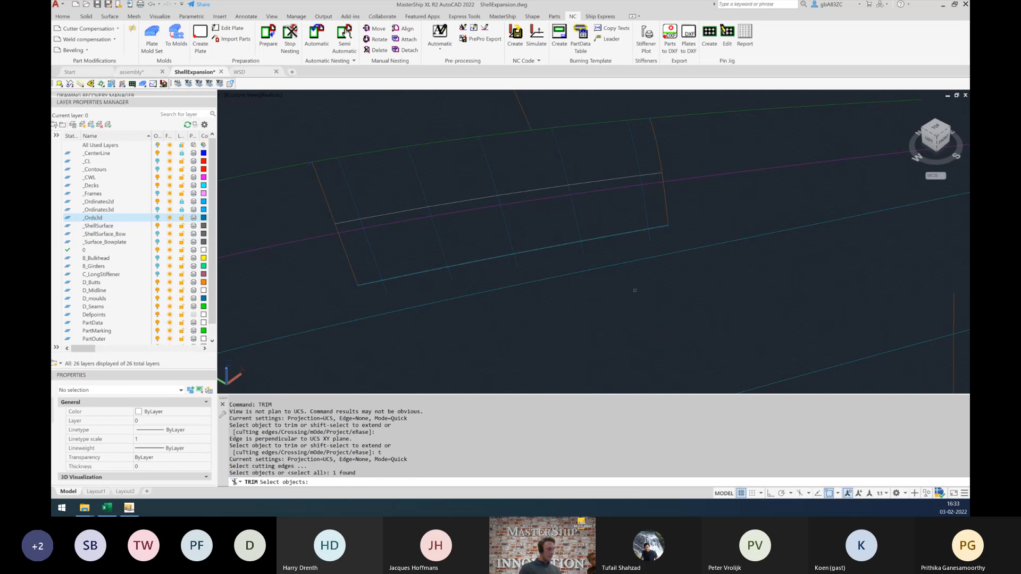
{"action": "key", "text": "Return"}
{"action": "middle_click_drag", "start_coordinate": [665, 285], "coordinate": [646, 275], "text": "shift"}
{"action": "mouse_move", "coordinate": [674, 273]}
{"action": "left_mouse_down"}
{"action": "mouse_move", "coordinate": [611, 278]}
{"action": "mouse_move", "coordinate": [654, 263]}
{"action": "mouse_move", "coordinate": [363, 267]}
{"action": "left_mouse_up"}
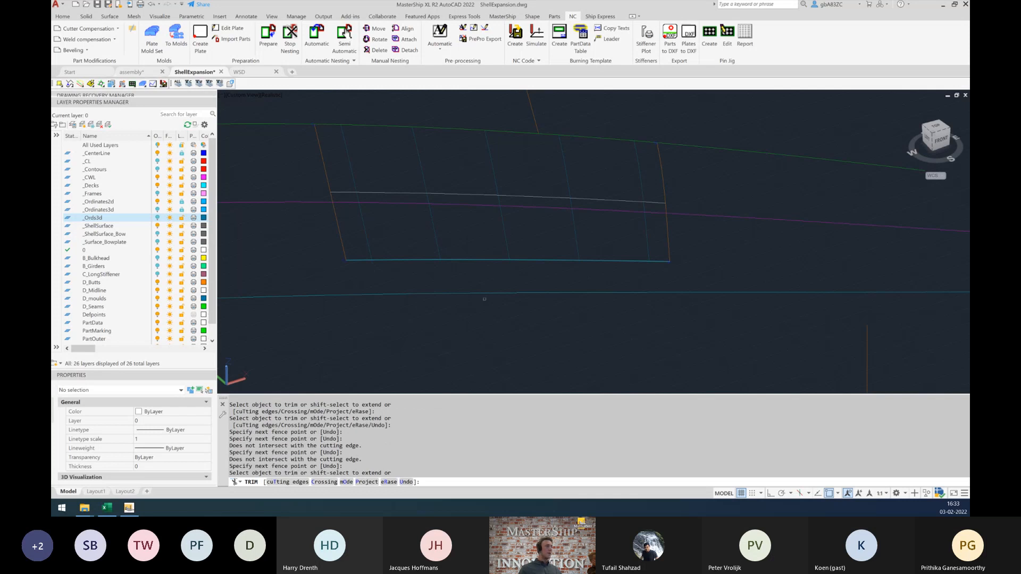
{"action": "middle_click_drag", "start_coordinate": [462, 284], "coordinate": [511, 284], "text": "shift"}
{"action": "key", "text": "Escape"}
{"action": "scroll", "coordinate": [482, 282], "scroll_direction": "down", "scroll_amount": 2}
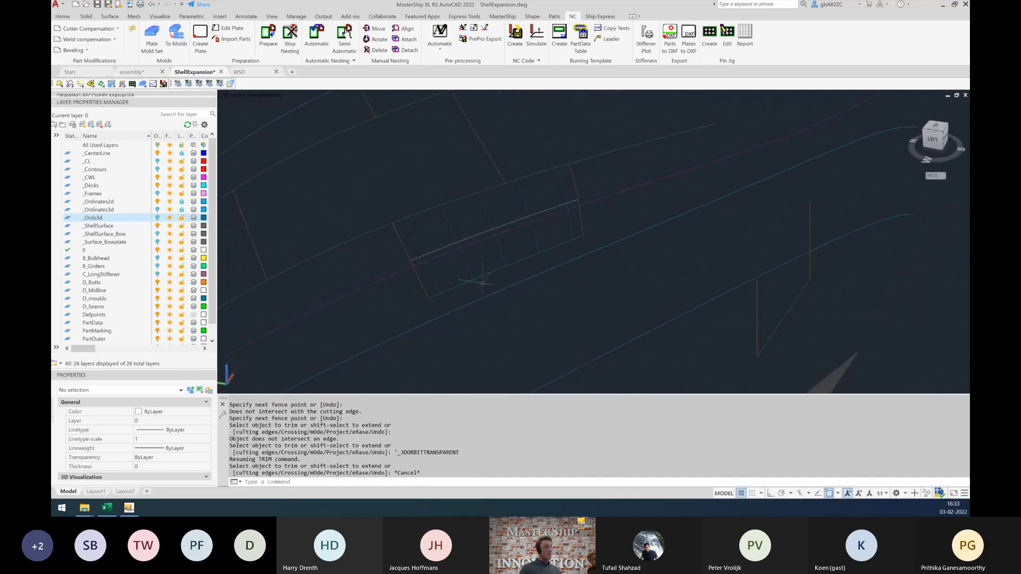
- Create a plate mold set from the bow plate's five mould curves, with reversed direction and a minimum height of 300
{"action": "left_click", "coordinate": [150, 47]}
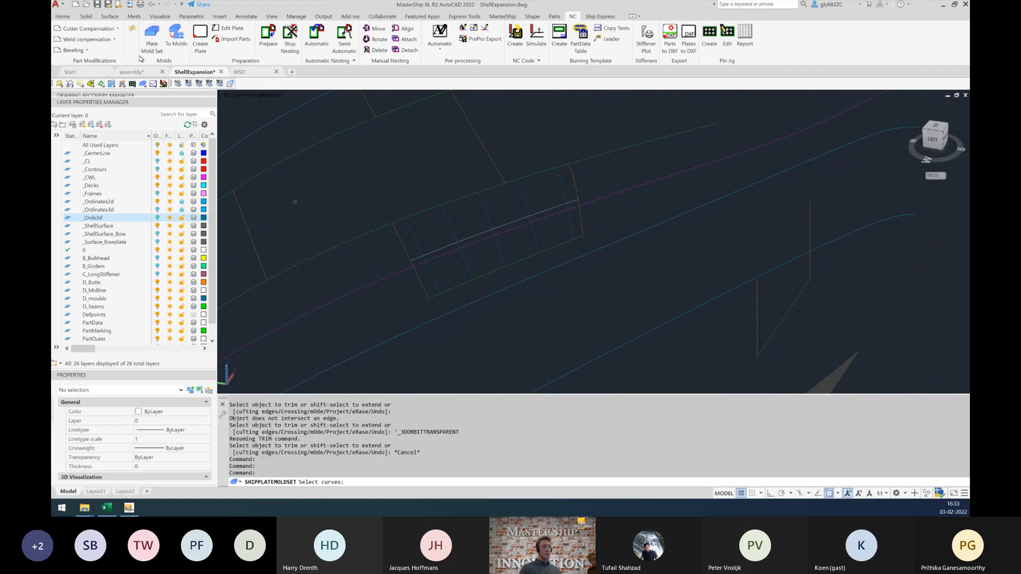
{"action": "left_click", "coordinate": [431, 277]}
{"action": "left_click", "coordinate": [456, 242]}
{"action": "left_click", "coordinate": [493, 231]}
{"action": "left_click", "coordinate": [530, 226]}
{"action": "left_click", "coordinate": [568, 219]}
{"action": "key", "text": "Return"}
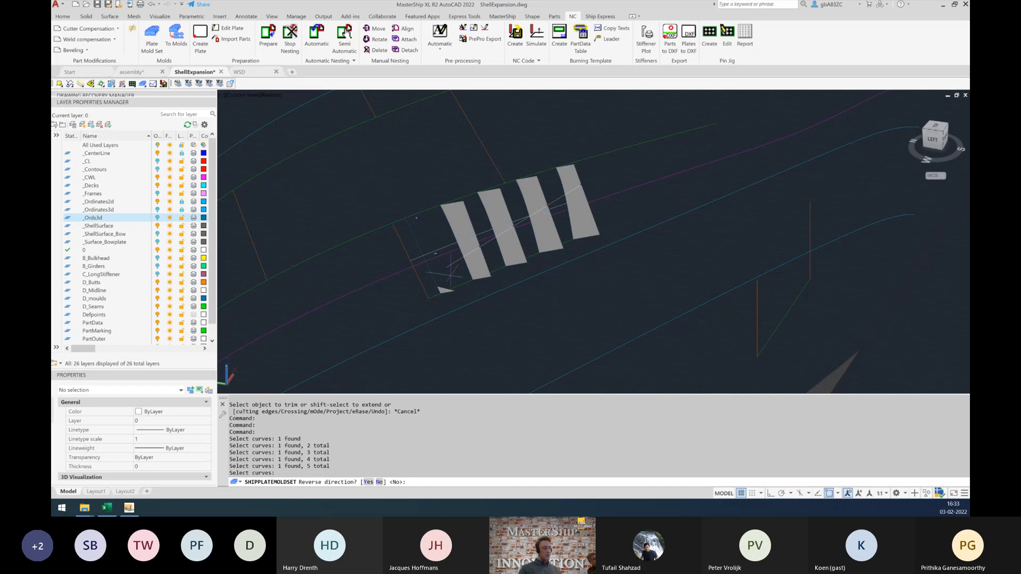
{"action": "type", "text": "y"}
{"action": "key", "text": "Return"}
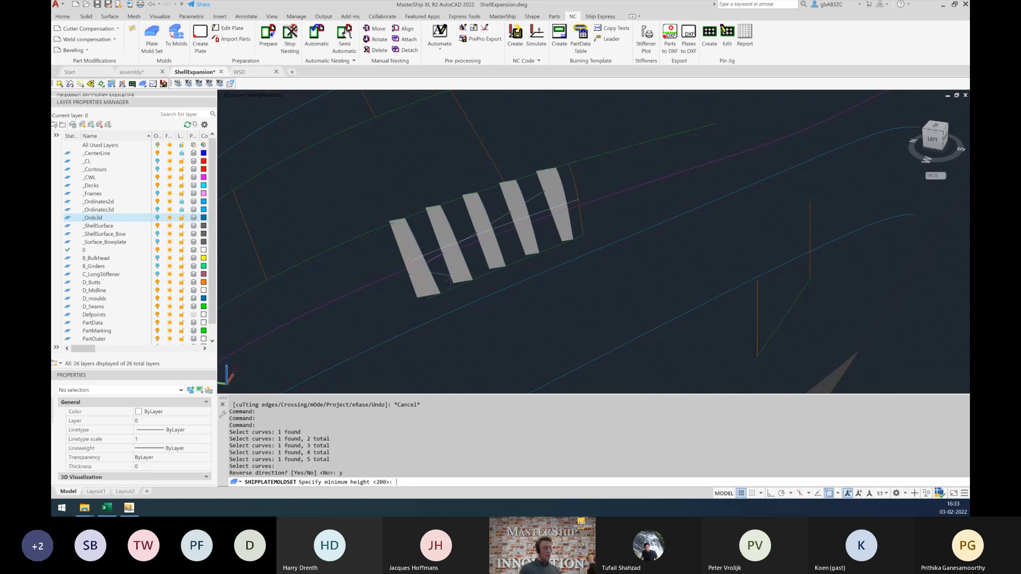
{"action": "type", "text": "300"}
{"action": "key", "text": "Return"}
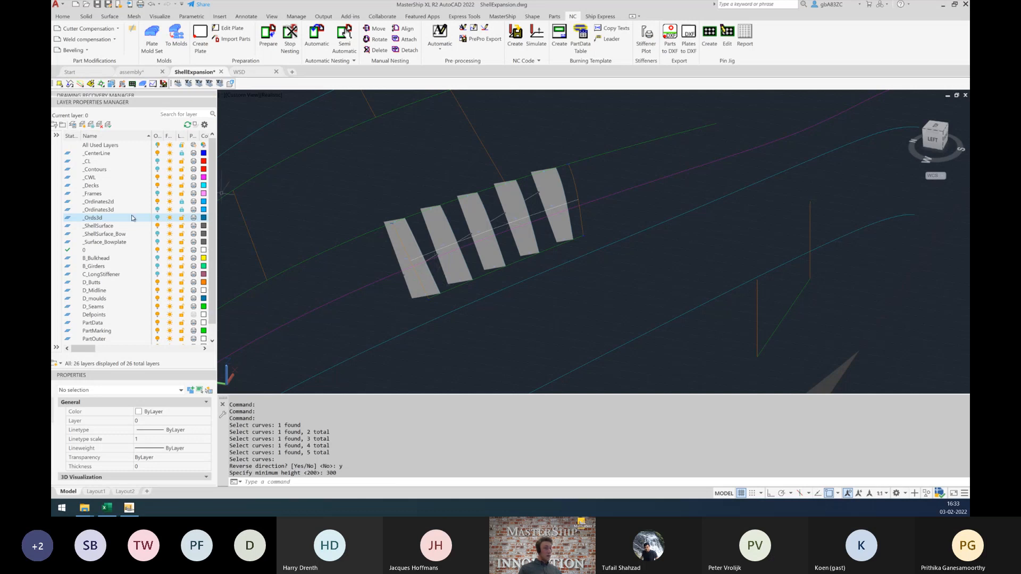
- Turn on the _Surface_Bowplate layer so the bow plate surface shows over the mold set
{"action": "left_click", "coordinate": [158, 242]}
{"action": "left_click", "coordinate": [158, 242]}
{"action": "left_click", "coordinate": [158, 243]}
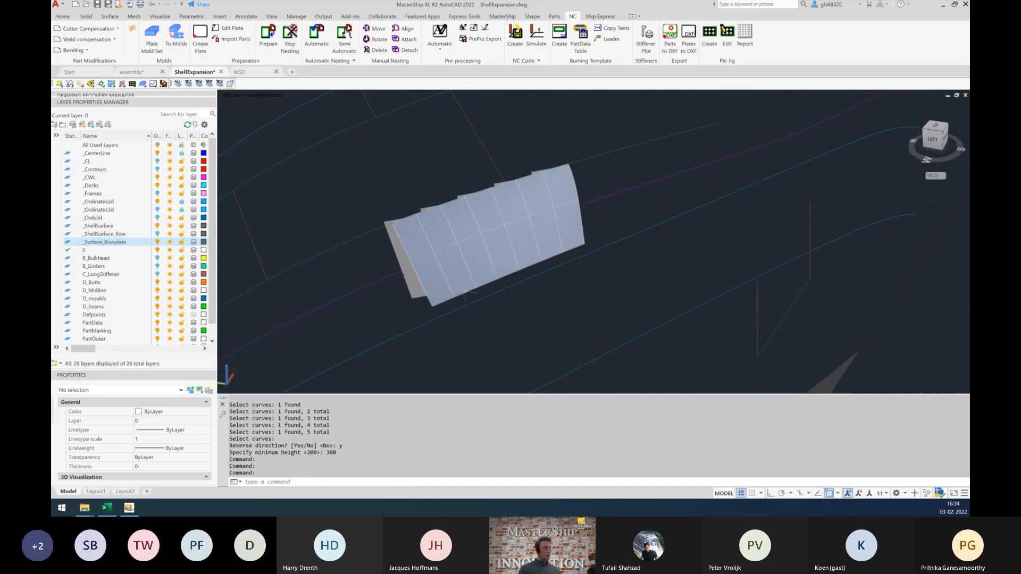
- Trim the bow plate surface with SURFTRIM along the lower seam, removing the strip below it
{"action": "type", "text": "SURFt"}
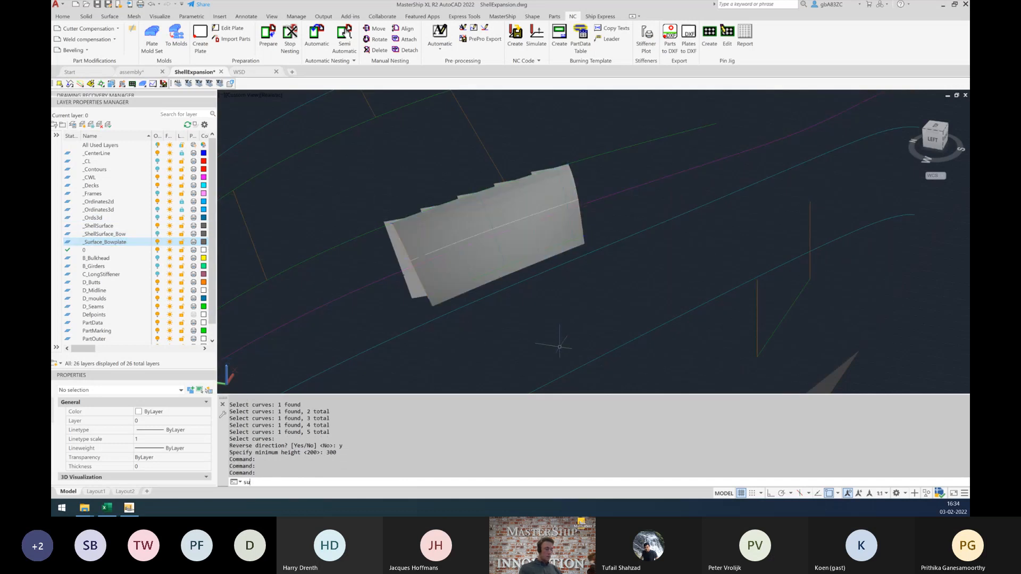
{"action": "type", "text": "rim"}
{"action": "key", "text": "Return"}
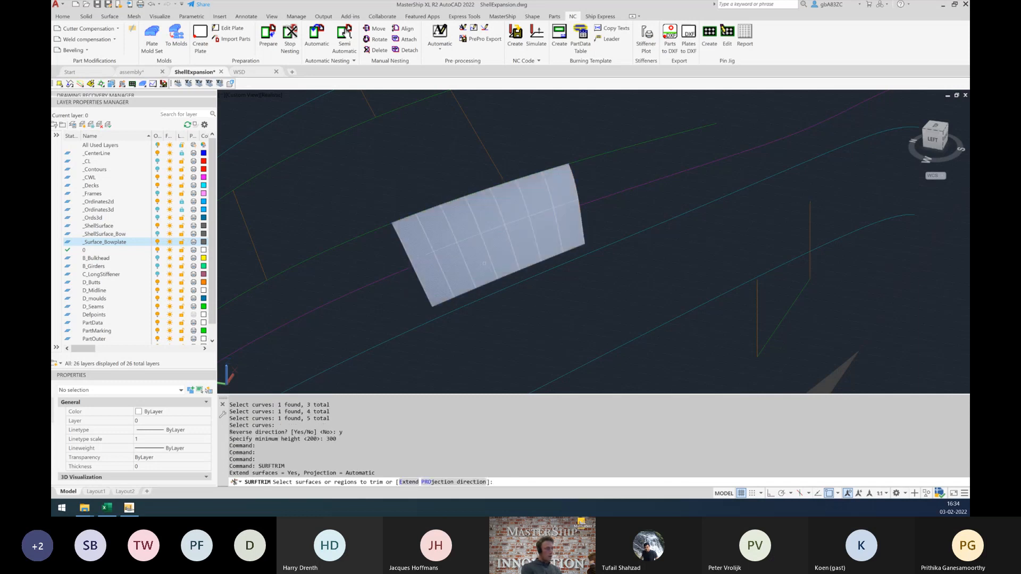
{"action": "left_click", "coordinate": [481, 270]}
{"action": "key", "text": "Return"}
{"action": "left_click", "coordinate": [488, 273]}
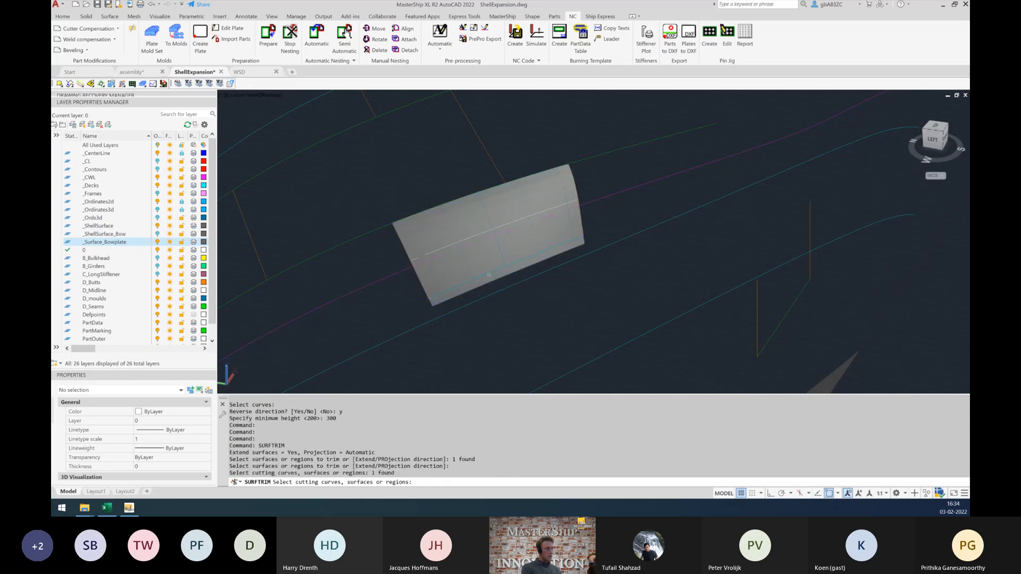
{"action": "key", "text": "Return"}
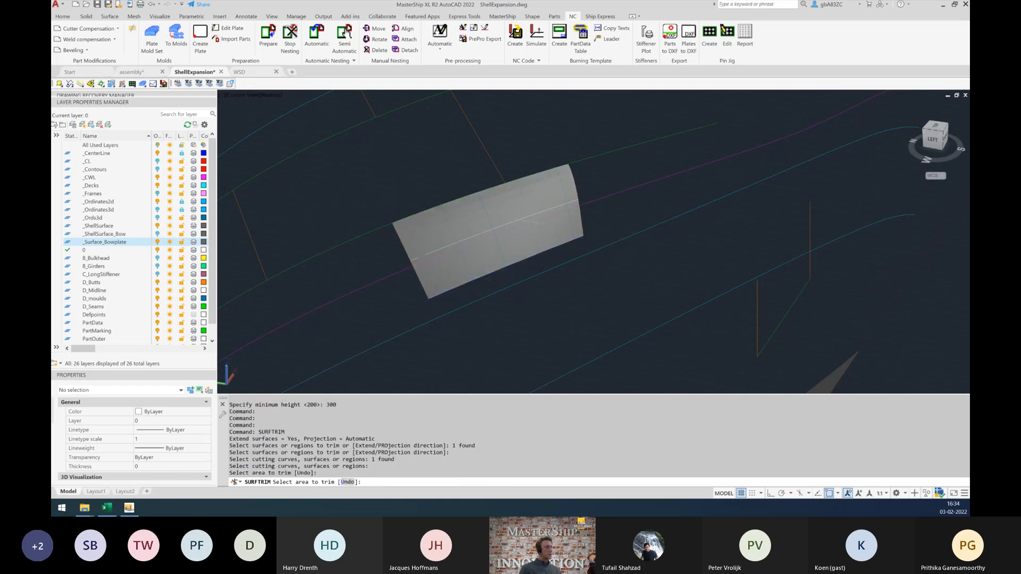
{"action": "left_click", "coordinate": [537, 201]}
{"action": "key", "text": "Escape"}
{"action": "key", "text": "Escape"}
- Examine how the mold set fits against the bow plate surface from the front, back and side, and clear the selection
{"action": "left_click", "coordinate": [543, 203]}
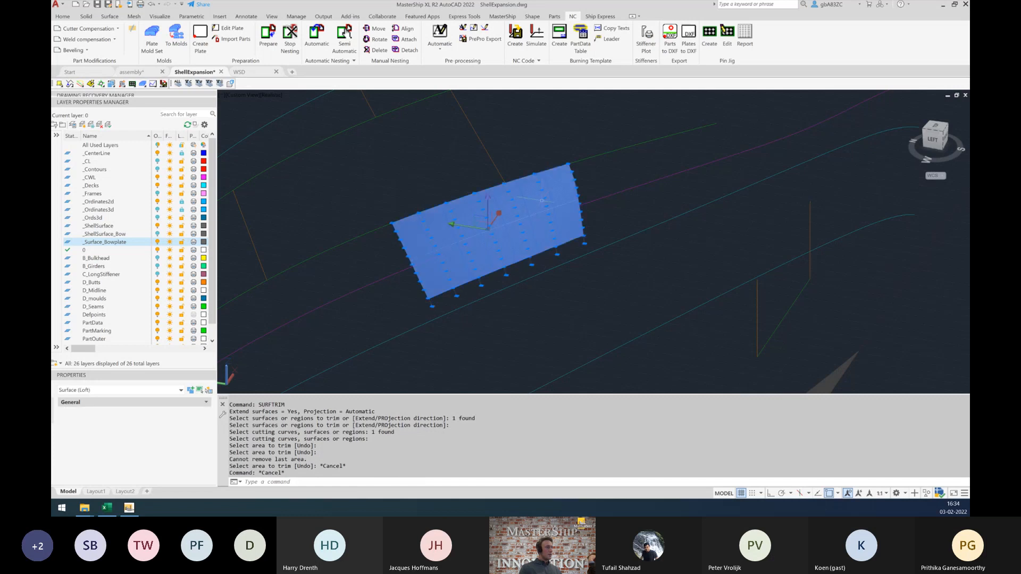
{"action": "middle_click_drag", "start_coordinate": [594, 194], "coordinate": [515, 277], "text": "shift"}
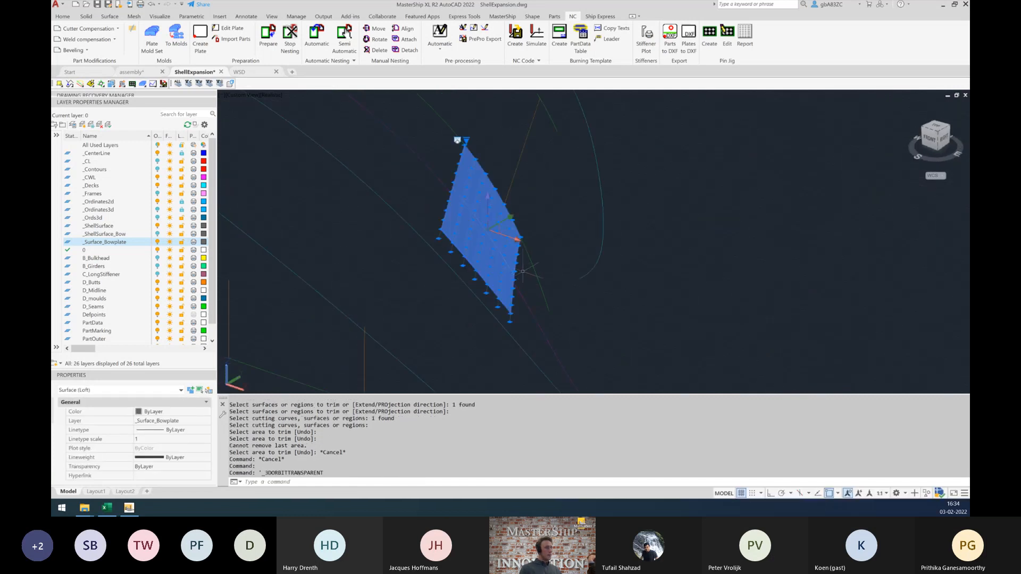
{"action": "middle_click_drag", "start_coordinate": [572, 288], "coordinate": [347, 273], "text": "shift"}
{"action": "scroll", "coordinate": [527, 260], "scroll_direction": "up", "scroll_amount": 4}
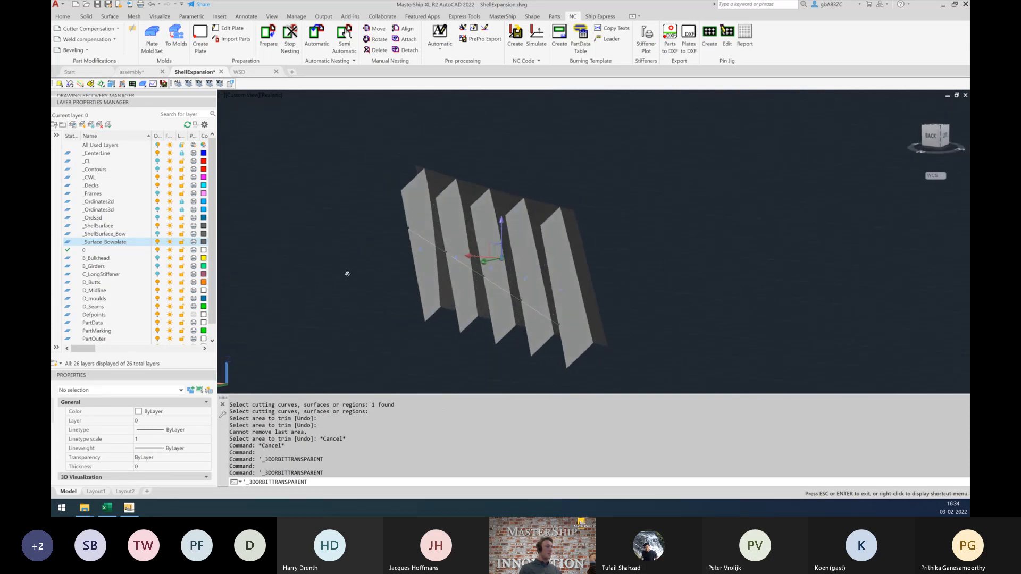
{"action": "middle_click_drag", "start_coordinate": [347, 274], "coordinate": [736, 299], "text": "shift"}
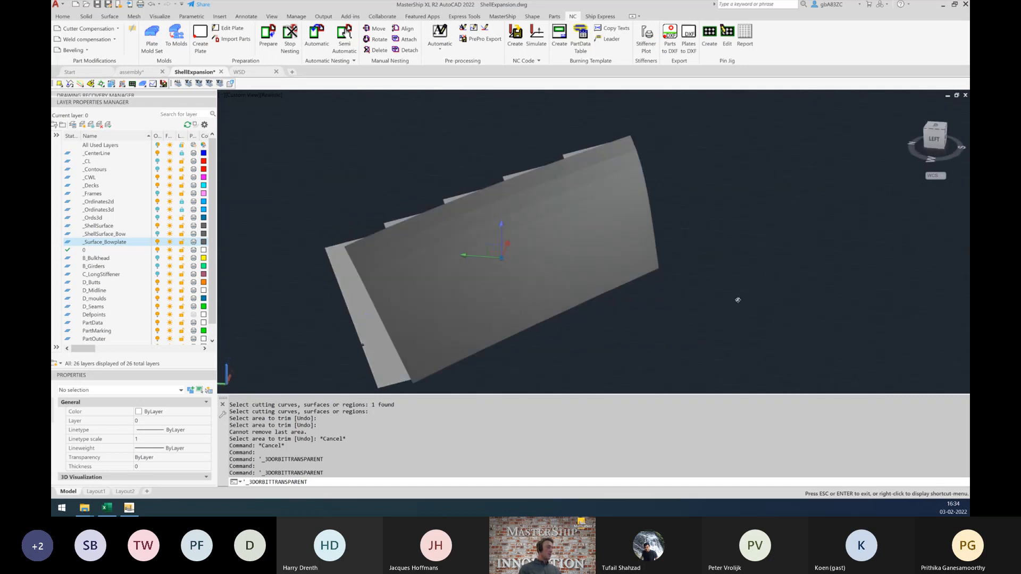
{"action": "scroll", "coordinate": [606, 289], "scroll_direction": "down", "scroll_amount": 4}
{"action": "scroll", "coordinate": [606, 289], "scroll_direction": "down", "scroll_amount": 2}
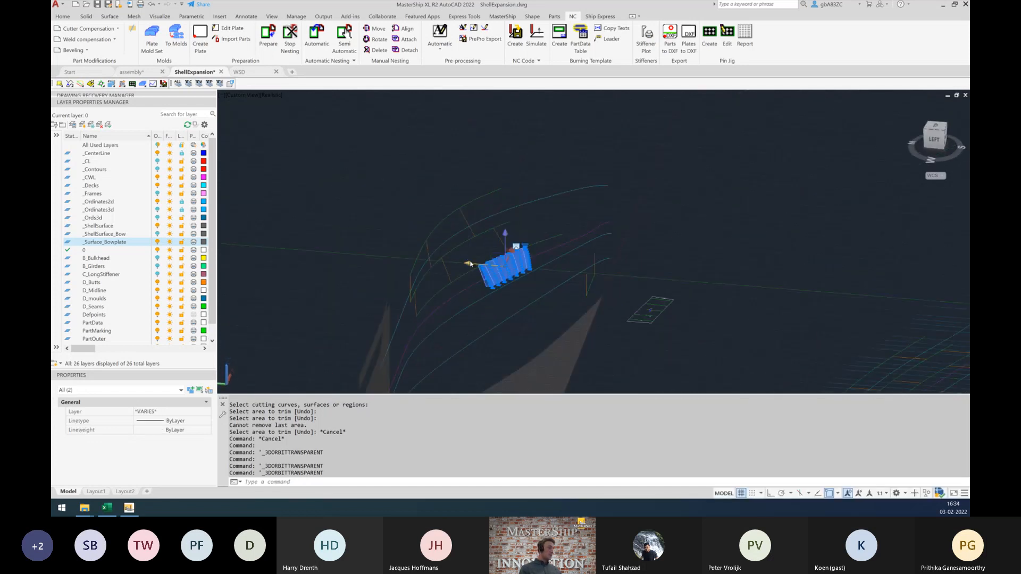
{"action": "scroll", "coordinate": [485, 277], "scroll_direction": "up", "scroll_amount": 3}
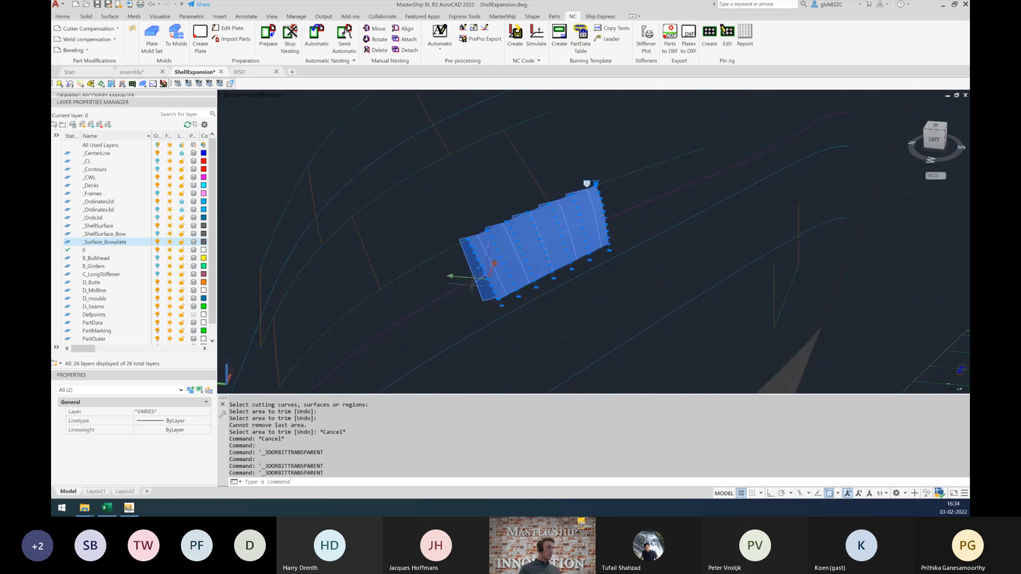
{"action": "key", "text": "Escape"}
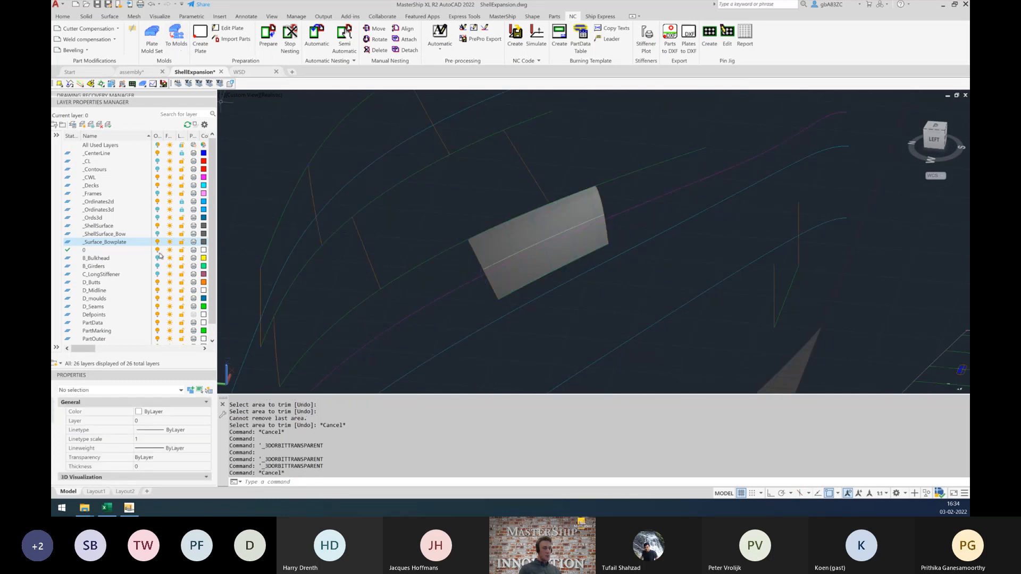
- Turn on the _Ords3d layer and convert the mold set to molds near the expanded plate: base name Exp44, material WOOD, thickness 12, section S10
{"action": "left_click", "coordinate": [157, 219]}
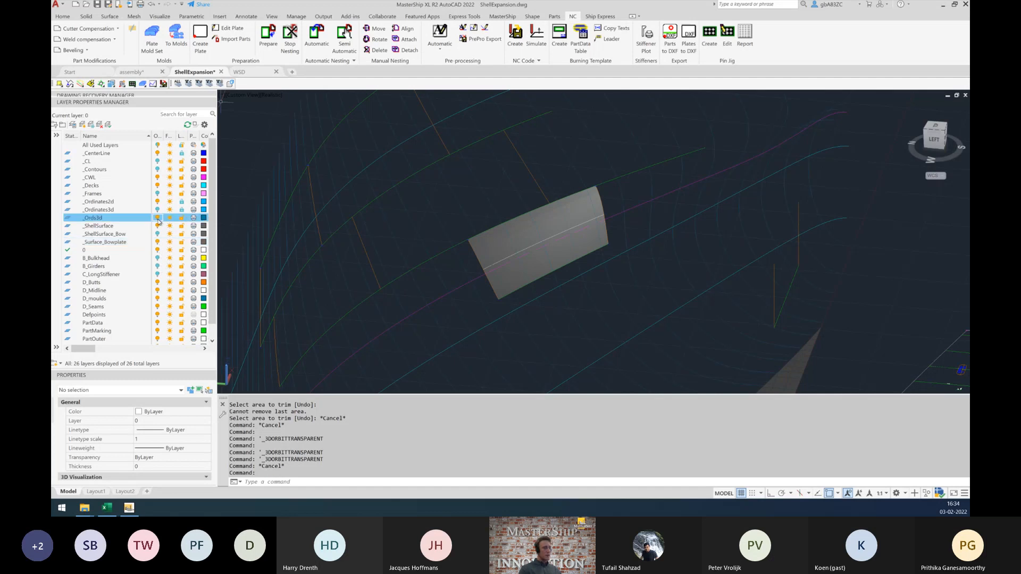
{"action": "left_click", "coordinate": [177, 37]}
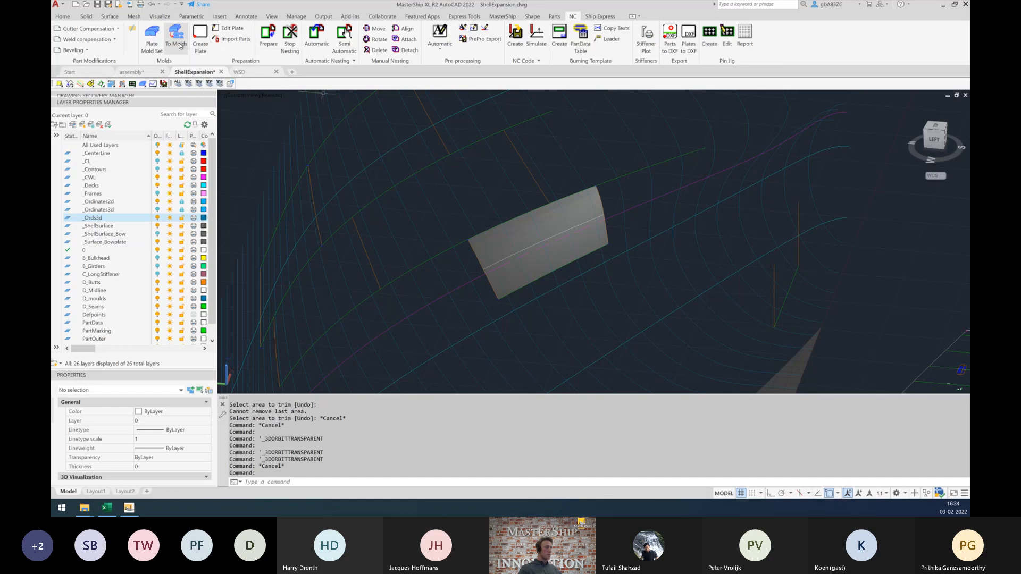
{"action": "left_click", "coordinate": [484, 283]}
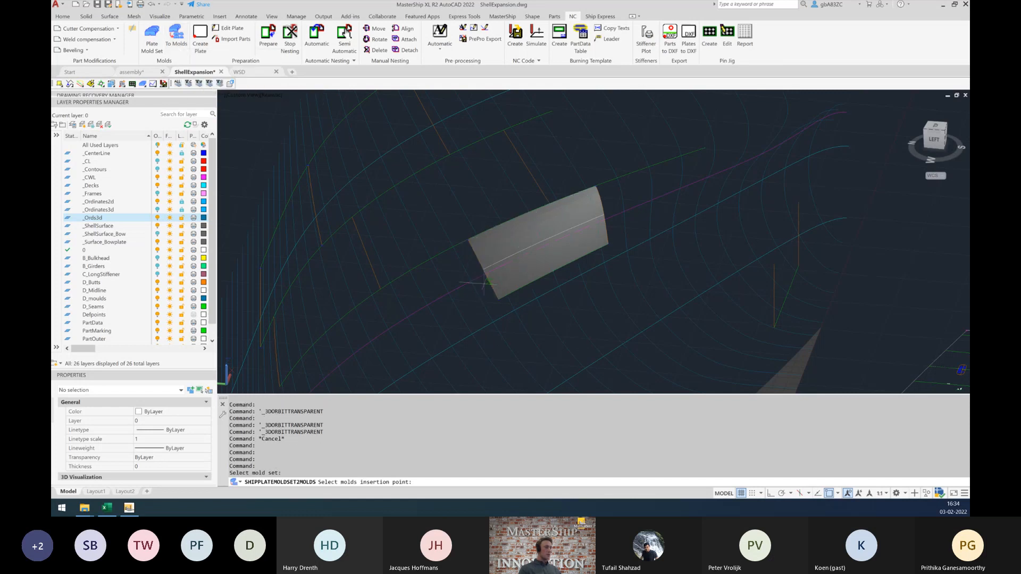
{"action": "scroll", "coordinate": [484, 284], "scroll_direction": "down", "scroll_amount": 4}
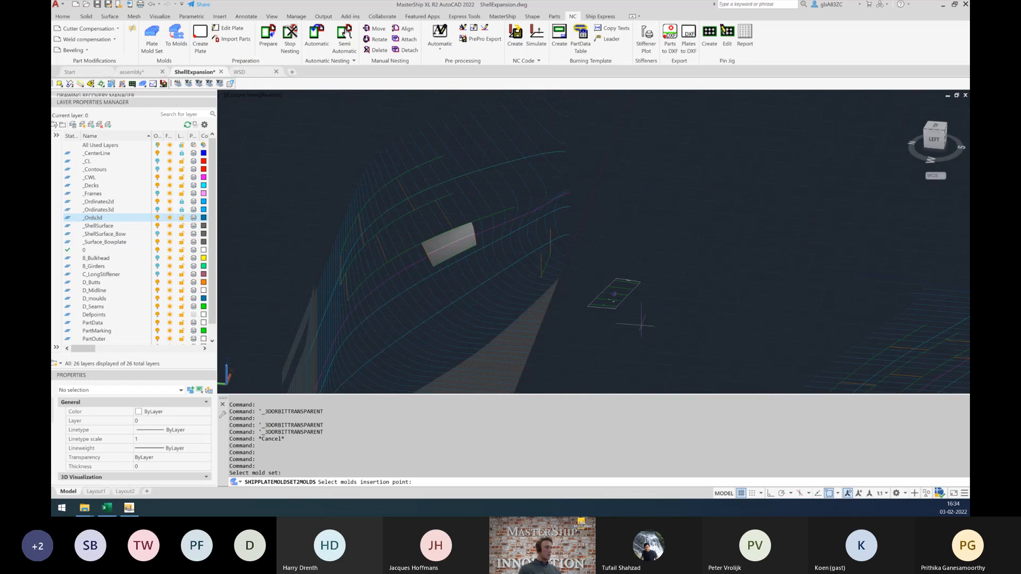
{"action": "left_click", "coordinate": [641, 324]}
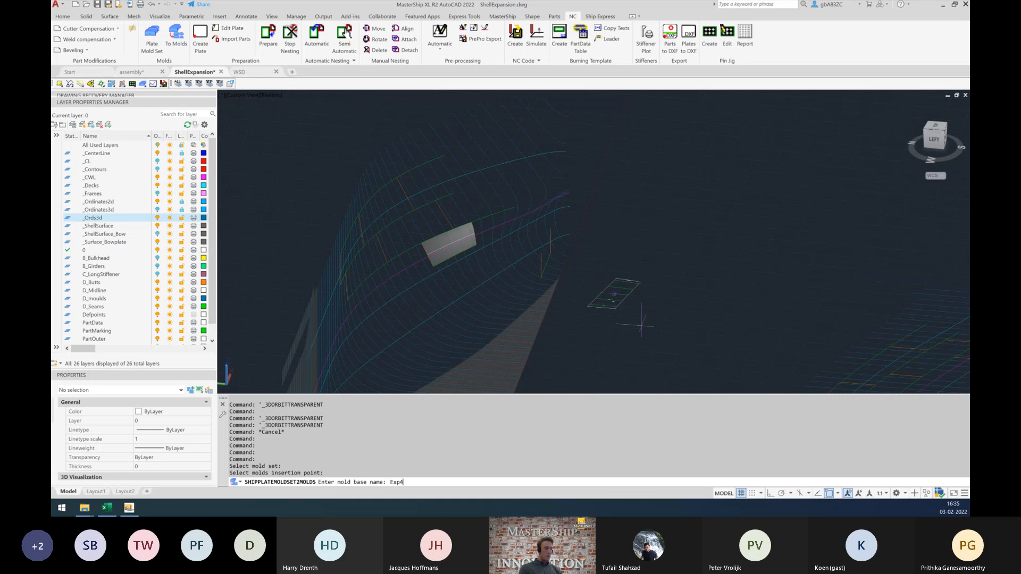
{"action": "type", "text": "4"}
{"action": "key", "text": "Return"}
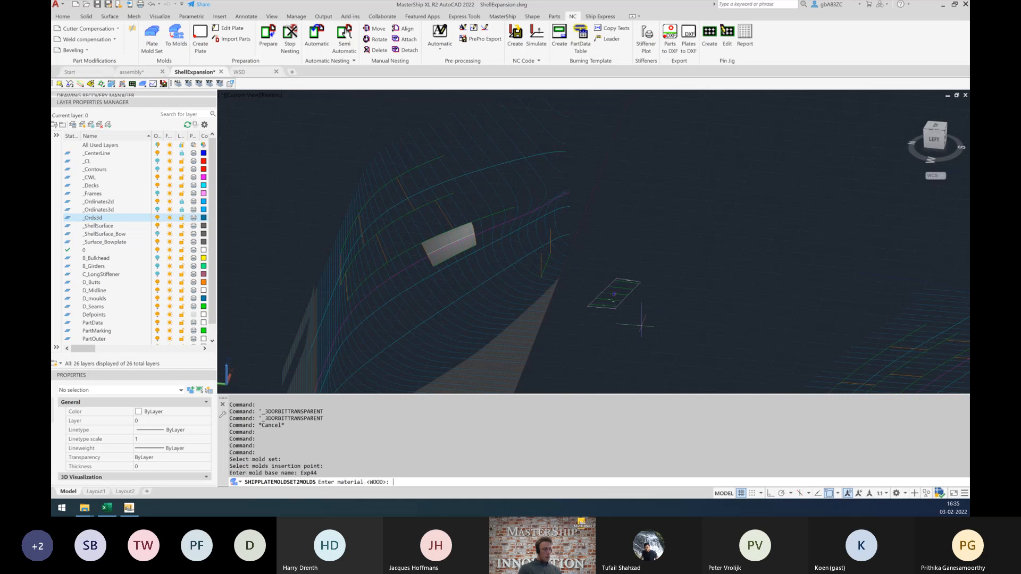
{"action": "key", "text": "Return"}
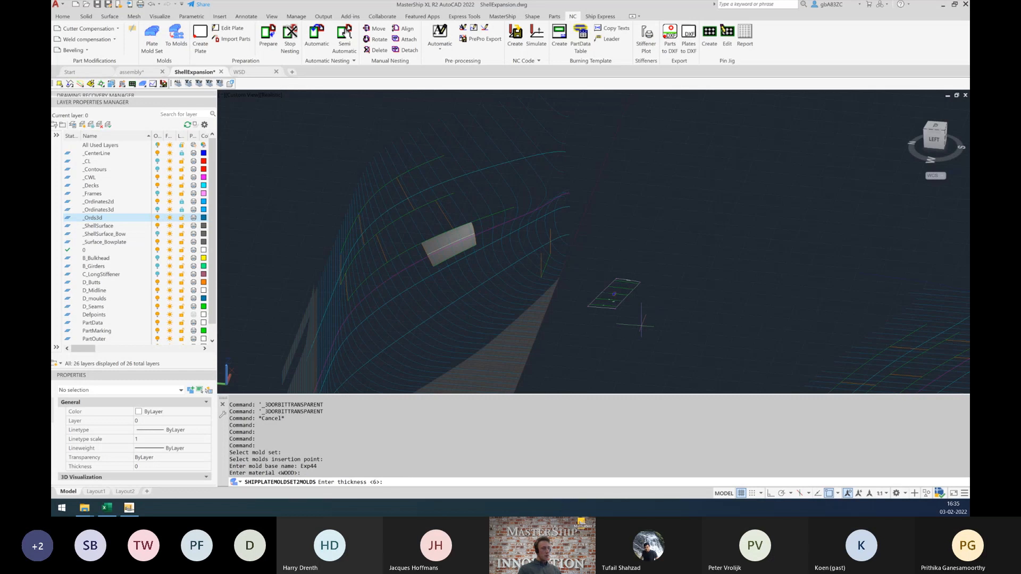
{"action": "key", "text": "Return"}
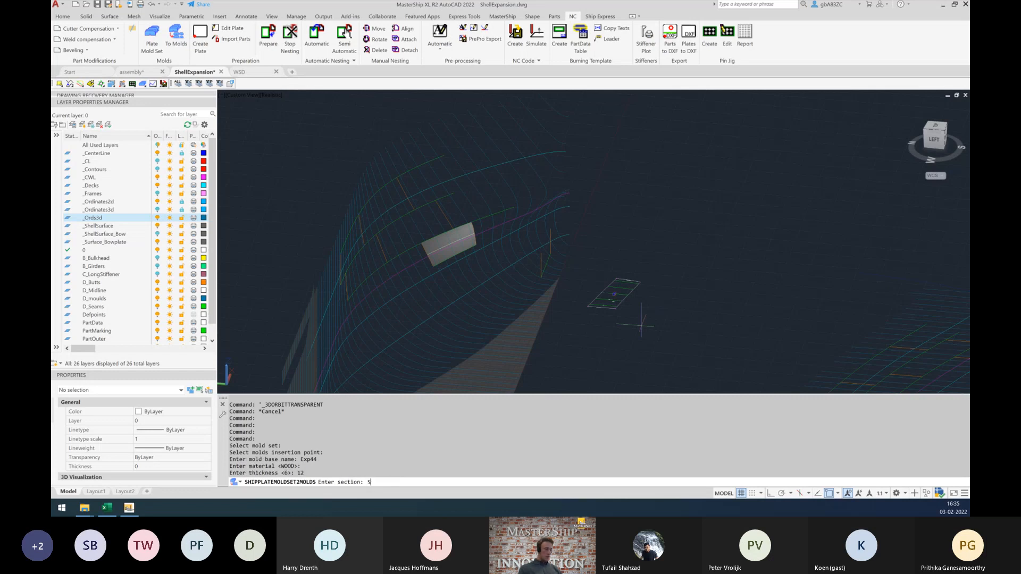
{"action": "type", "text": "S10"}
{"action": "key", "text": "Return"}
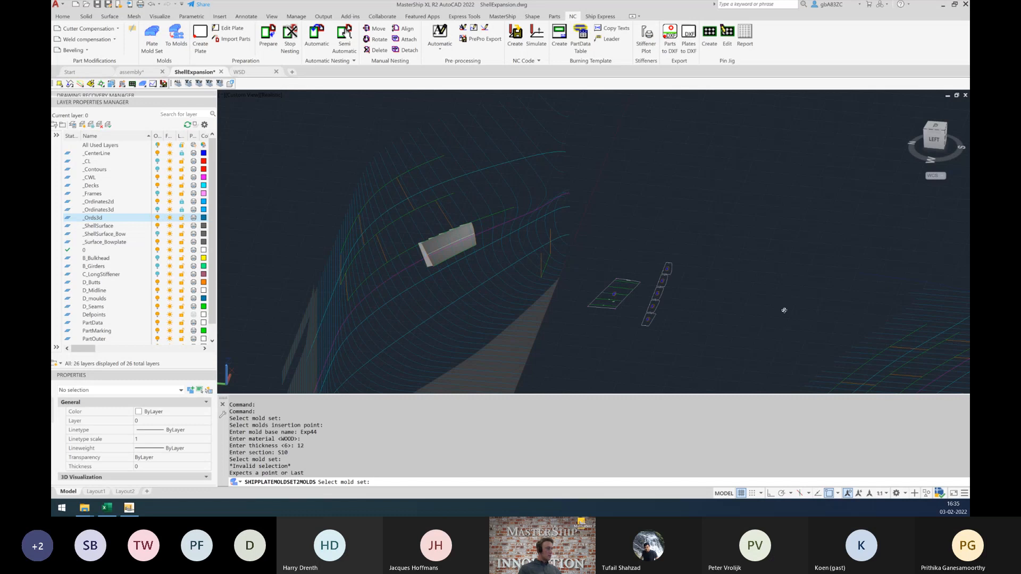
- Examine the flat mold parts near the expanded plate from above, including their names, notches and outlines
{"action": "middle_click_drag", "start_coordinate": [784, 310], "coordinate": [606, 257], "text": "shift"}
{"action": "scroll", "coordinate": [629, 327], "scroll_direction": "up", "scroll_amount": 5}
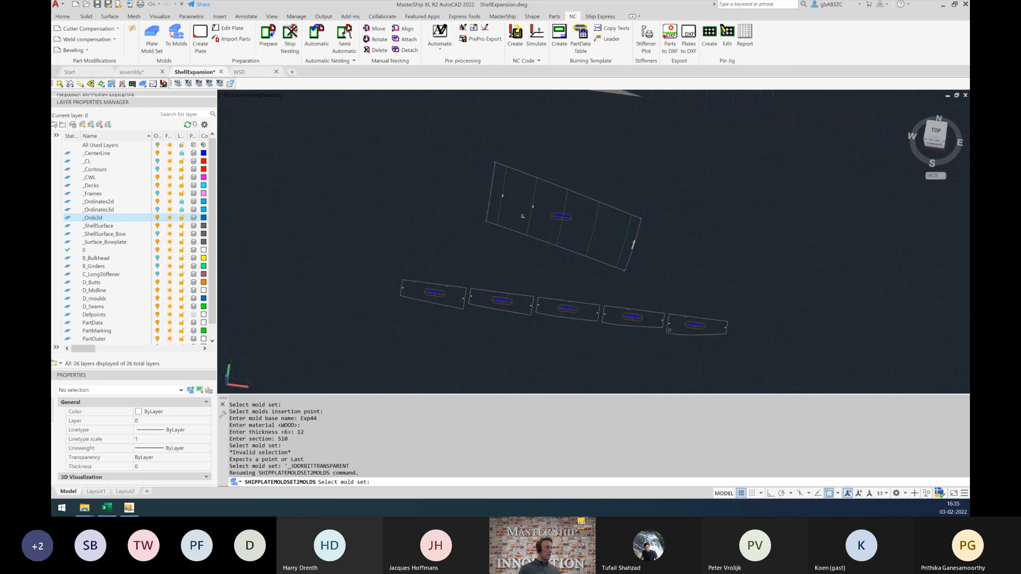
{"action": "scroll", "coordinate": [436, 297], "scroll_direction": "up", "scroll_amount": 5}
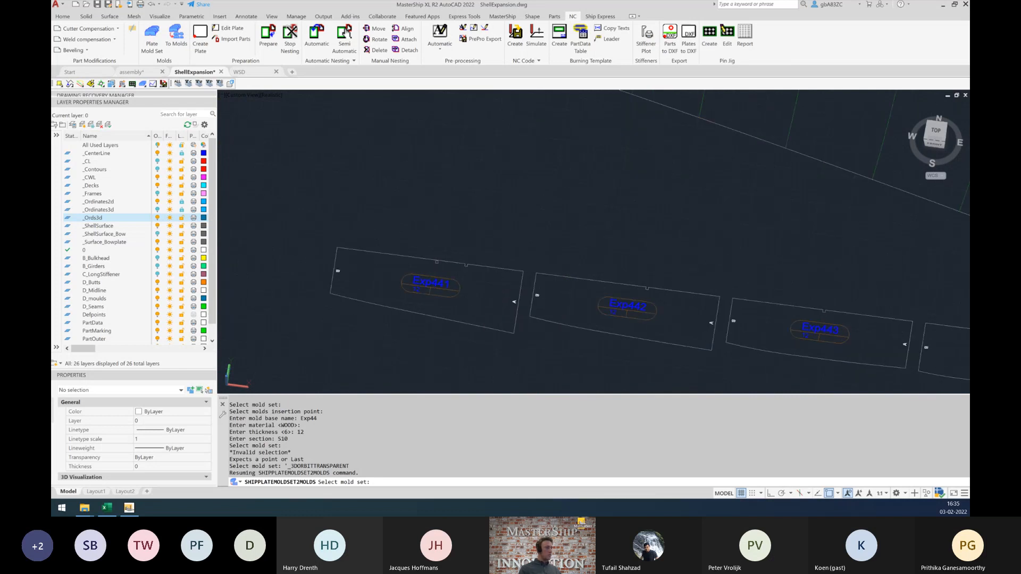
{"action": "scroll", "coordinate": [409, 289], "scroll_direction": "down", "scroll_amount": 3}
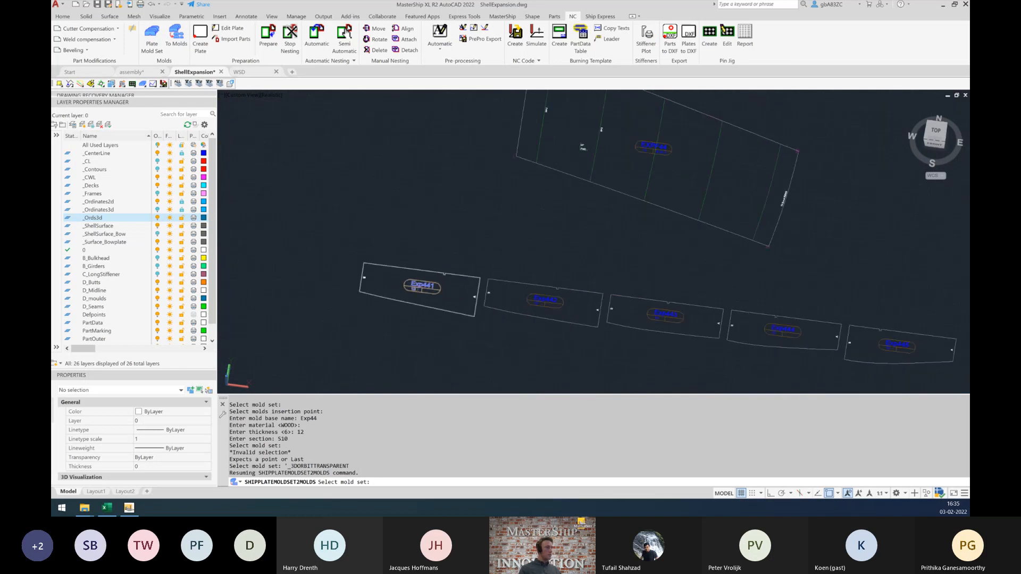
{"action": "left_click", "coordinate": [417, 289]}
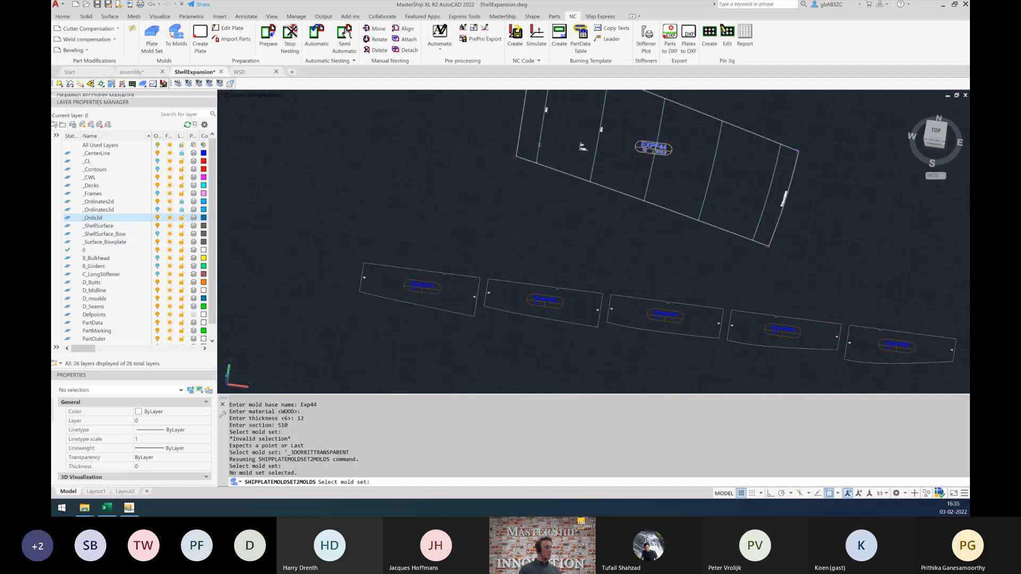
{"action": "left_click", "coordinate": [539, 246]}
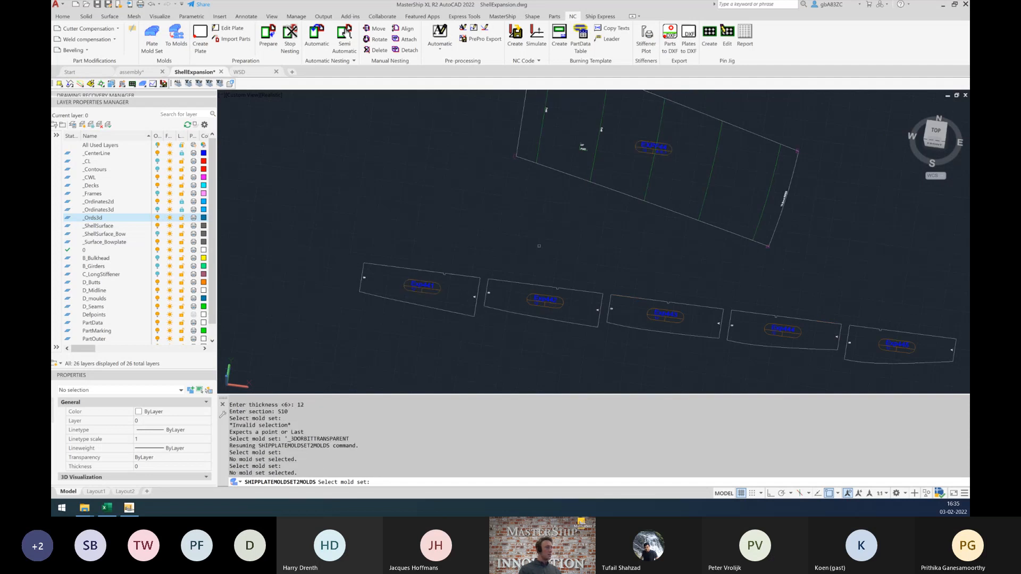
- Leave the mold conversion command and examine the name labels and A and B end letters on the individual flat molds
{"action": "key", "text": "Escape"}
{"action": "key", "text": "Escape"}
{"action": "left_click", "coordinate": [544, 290]}
{"action": "left_click", "coordinate": [534, 274]}
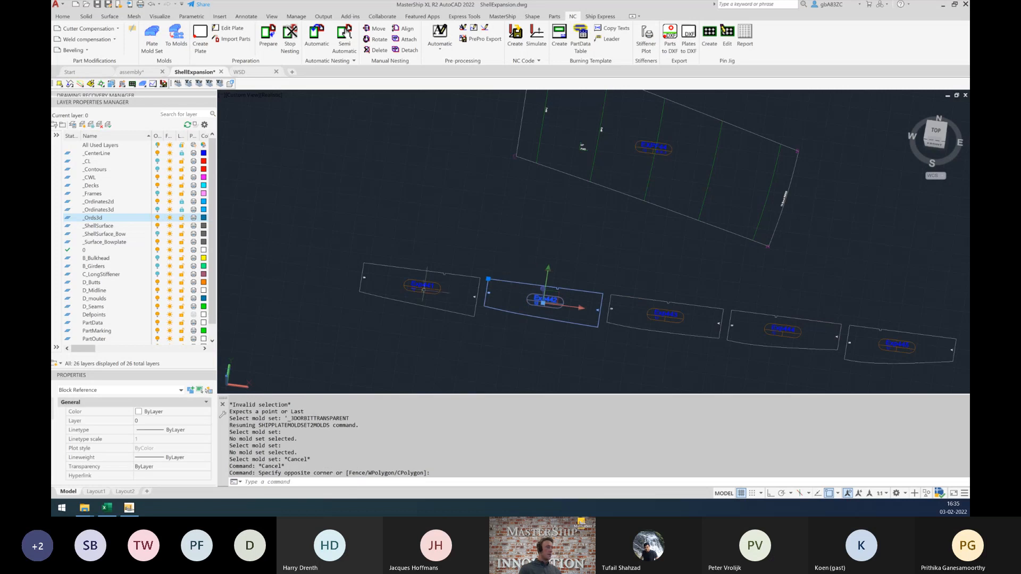
{"action": "key", "text": "Escape"}
{"action": "scroll", "coordinate": [432, 291], "scroll_direction": "up", "scroll_amount": 2}
{"action": "scroll", "coordinate": [432, 291], "scroll_direction": "up", "scroll_amount": 2}
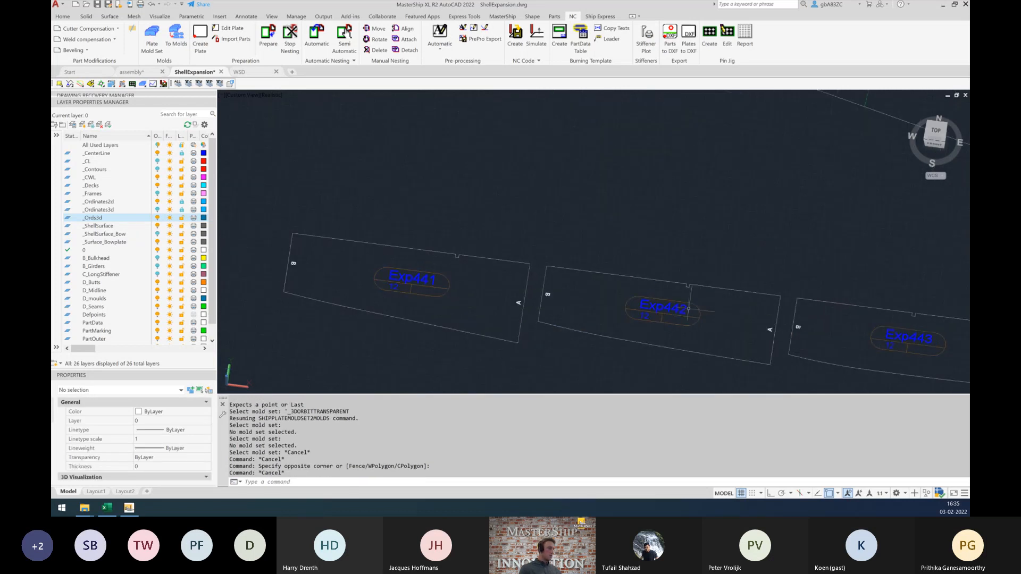
{"action": "scroll", "coordinate": [643, 320], "scroll_direction": "up", "scroll_amount": 1}
{"action": "scroll", "coordinate": [622, 306], "scroll_direction": "down", "scroll_amount": 5}
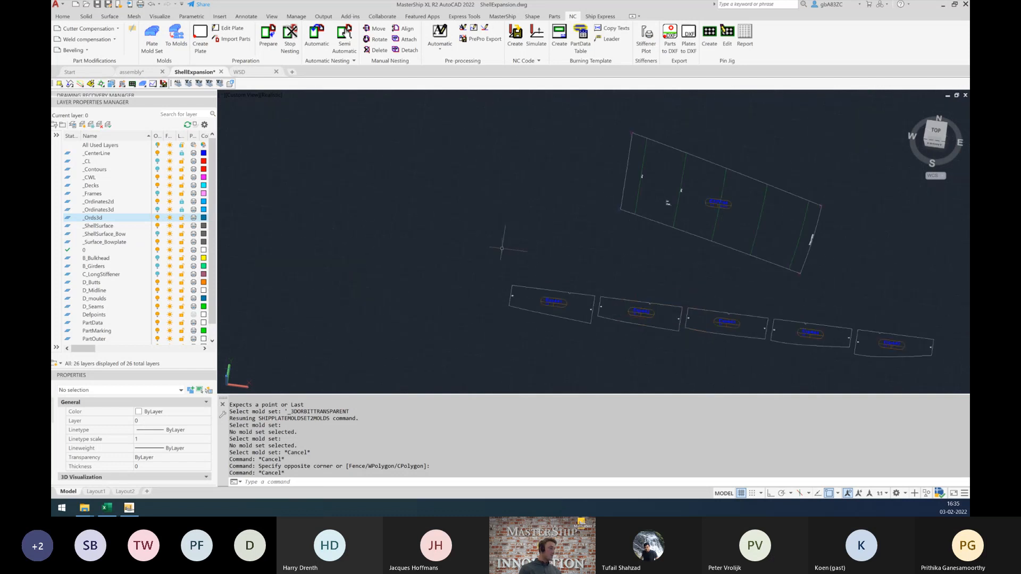
{"action": "scroll", "coordinate": [674, 228], "scroll_direction": "up", "scroll_amount": 1}
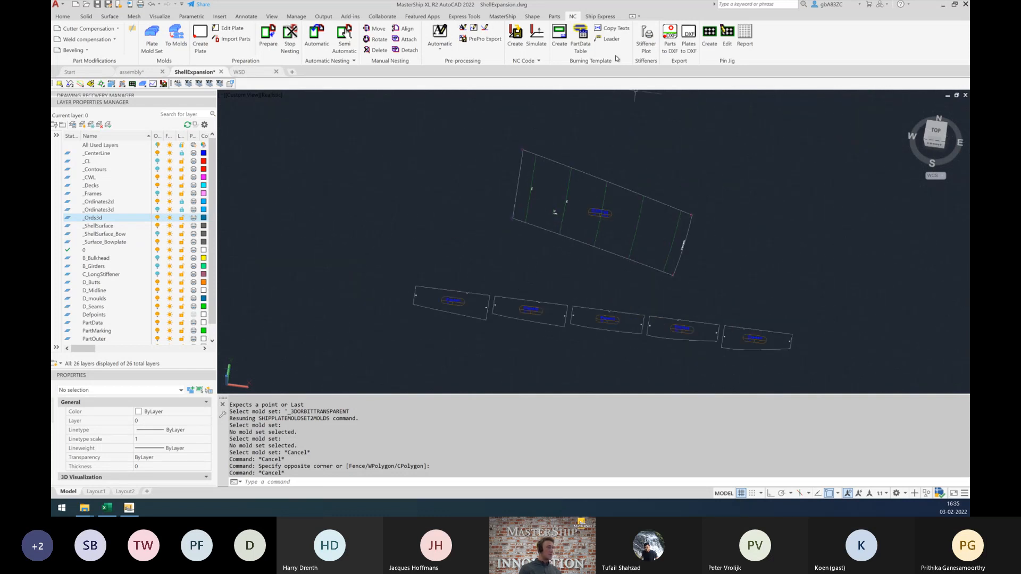
- Add the marking text Mould1 at the start and end of the expanded plate's leftmost marking line, on the side facing the plate's middle
{"action": "left_click", "coordinate": [555, 17]}
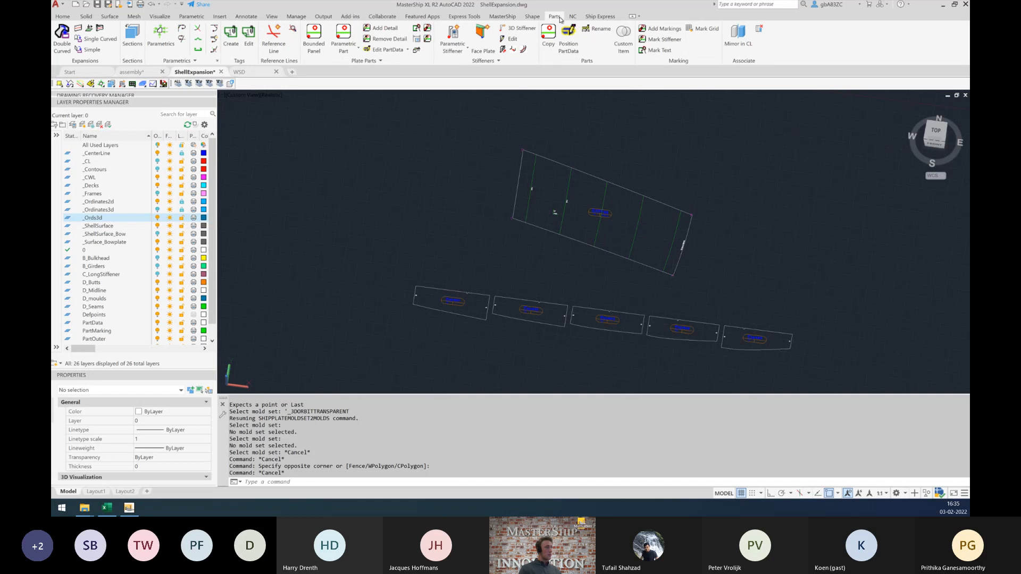
{"action": "left_click", "coordinate": [658, 50]}
{"action": "scroll", "coordinate": [553, 210], "scroll_direction": "up", "scroll_amount": 2}
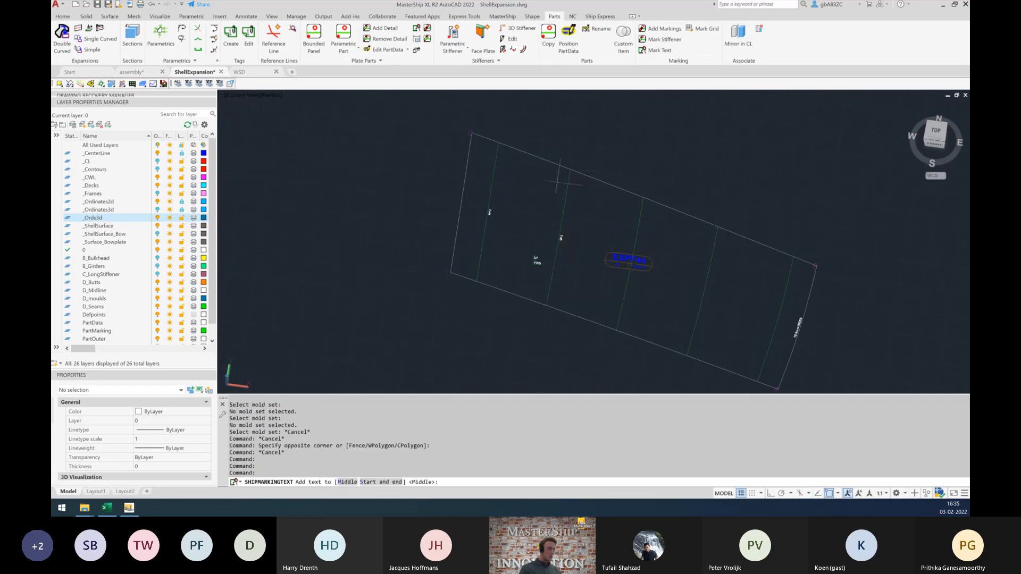
{"action": "type", "text": "s"}
{"action": "key", "text": "Return"}
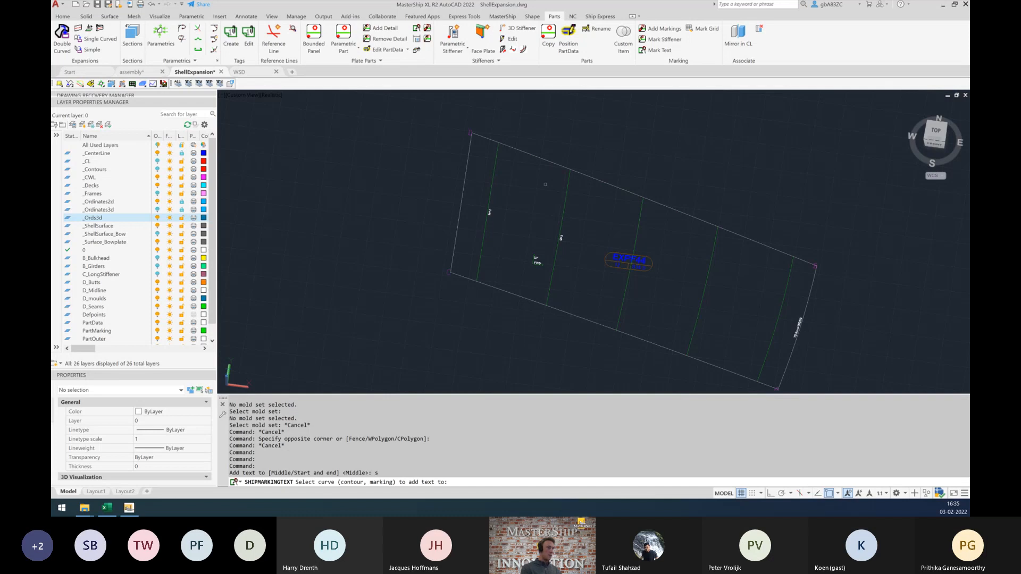
{"action": "left_click", "coordinate": [494, 171]}
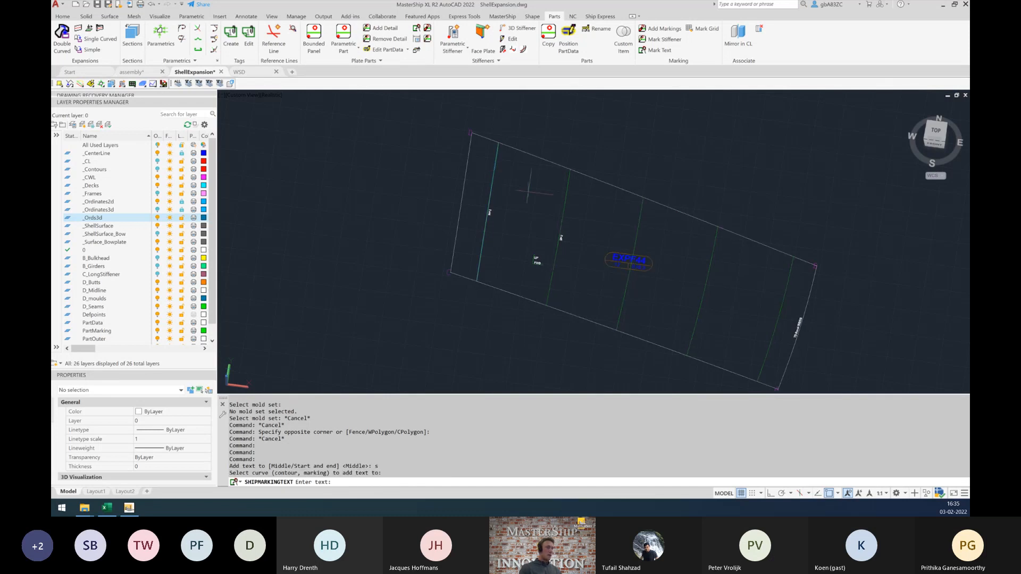
{"action": "key", "text": "Return"}
{"action": "left_click", "coordinate": [592, 211]}
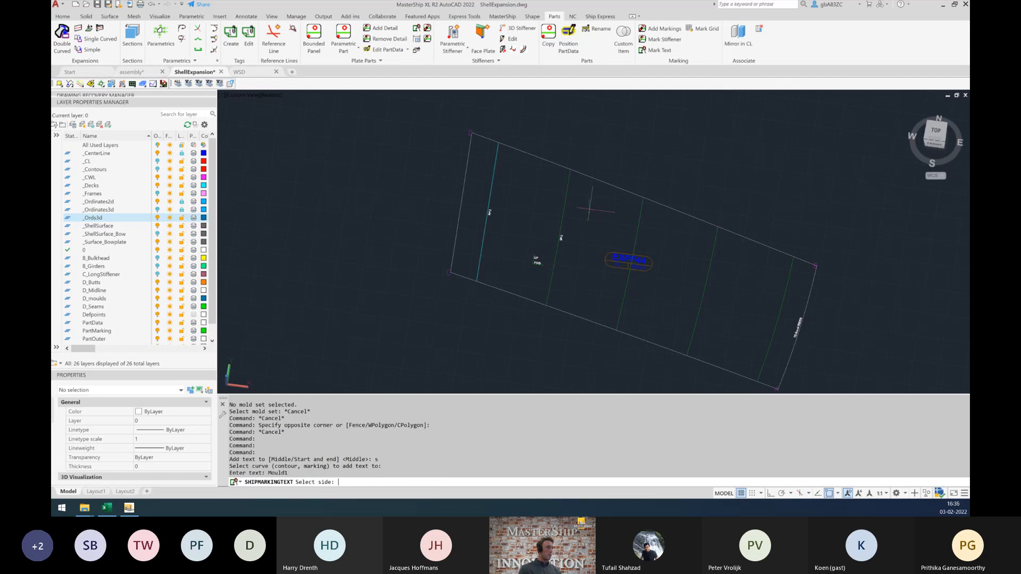
{"action": "scroll", "coordinate": [379, 210], "scroll_direction": "down", "scroll_amount": 2}
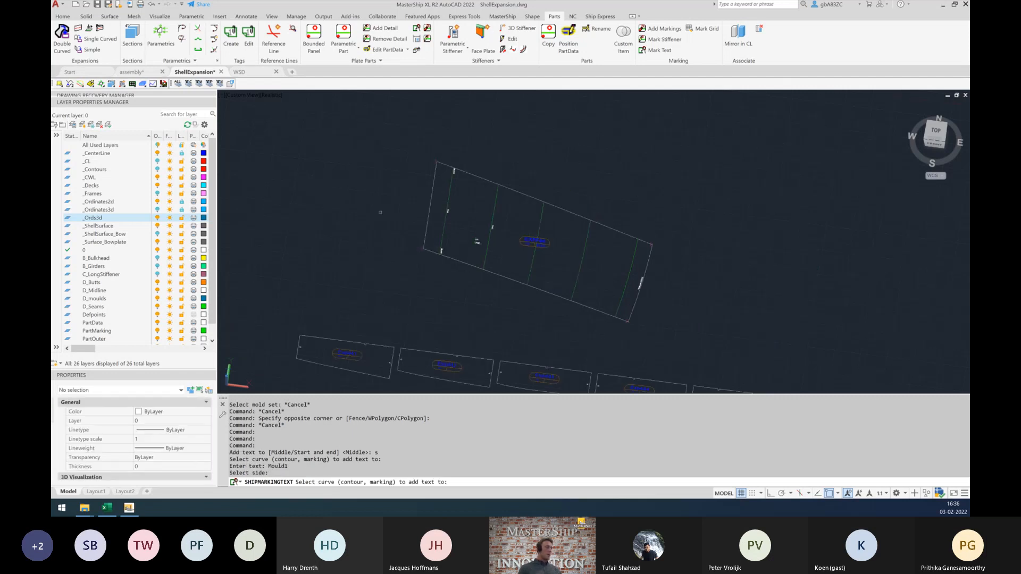
{"action": "middle_click_drag", "start_coordinate": [476, 323], "coordinate": [527, 307], "text": "shift"}
{"action": "scroll", "coordinate": [468, 300], "scroll_direction": "up", "scroll_amount": 5}
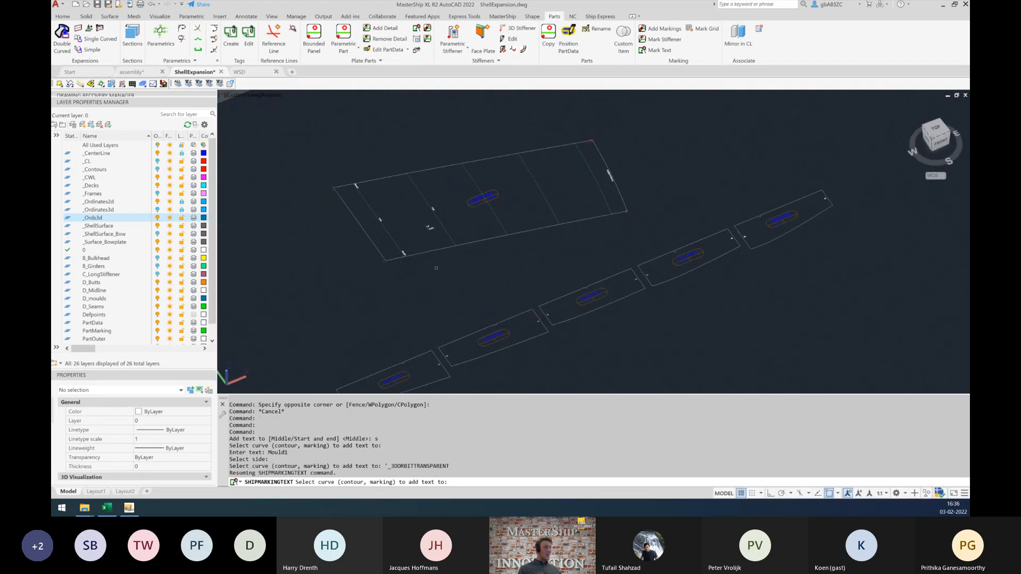
{"action": "key", "text": "Return"}
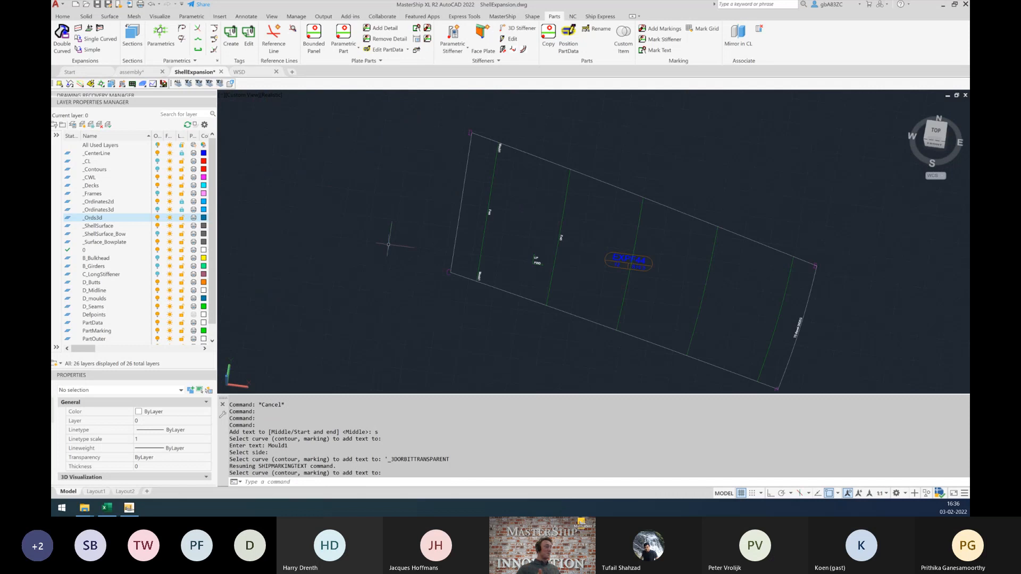
- Switch to the WSD drawing and examine the bow plate's mold layout sheet, especially the view dimensioning the mold angles and spacing
{"action": "scroll", "coordinate": [355, 213], "scroll_direction": "down", "scroll_amount": 4}
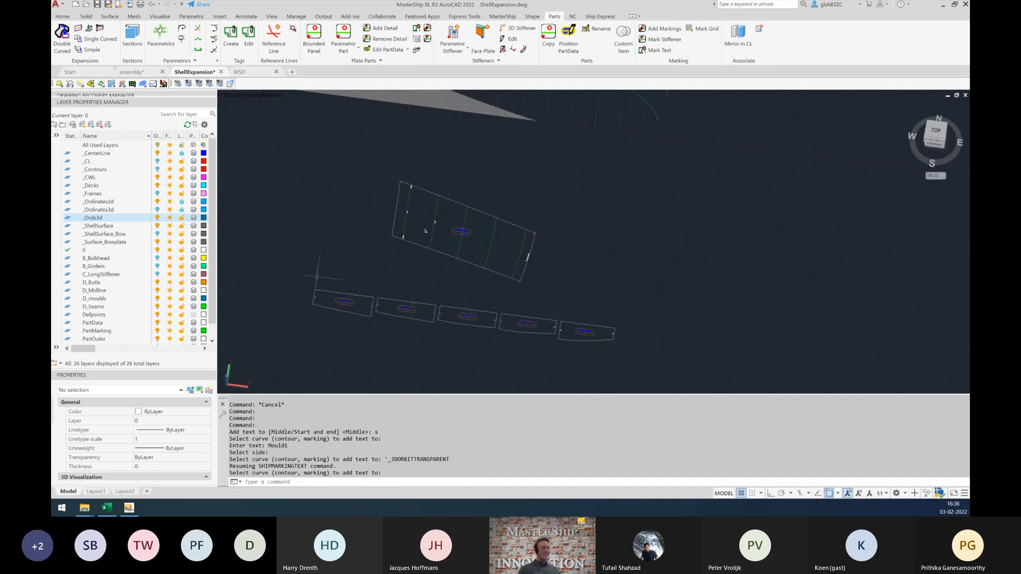
{"action": "middle_click_drag", "start_coordinate": [317, 273], "coordinate": [567, 238], "text": "shift"}
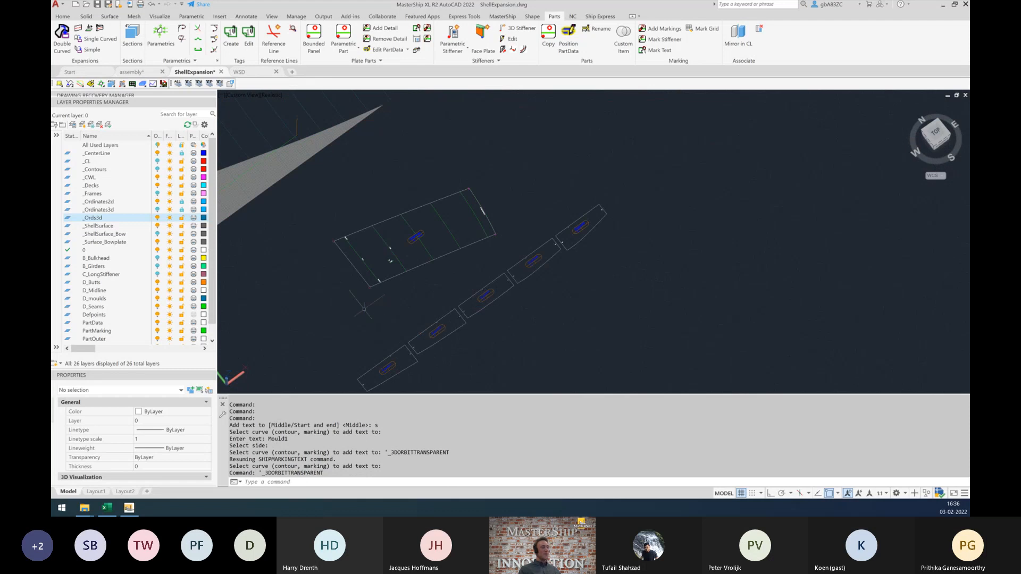
{"action": "scroll", "coordinate": [369, 283], "scroll_direction": "down", "scroll_amount": 4}
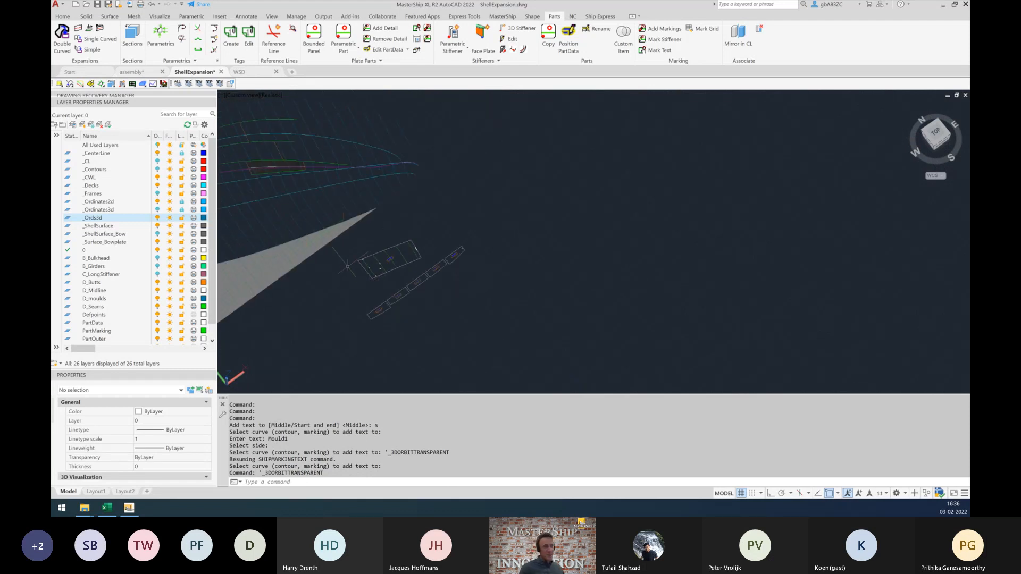
{"action": "key", "text": "ctrl+Tab"}
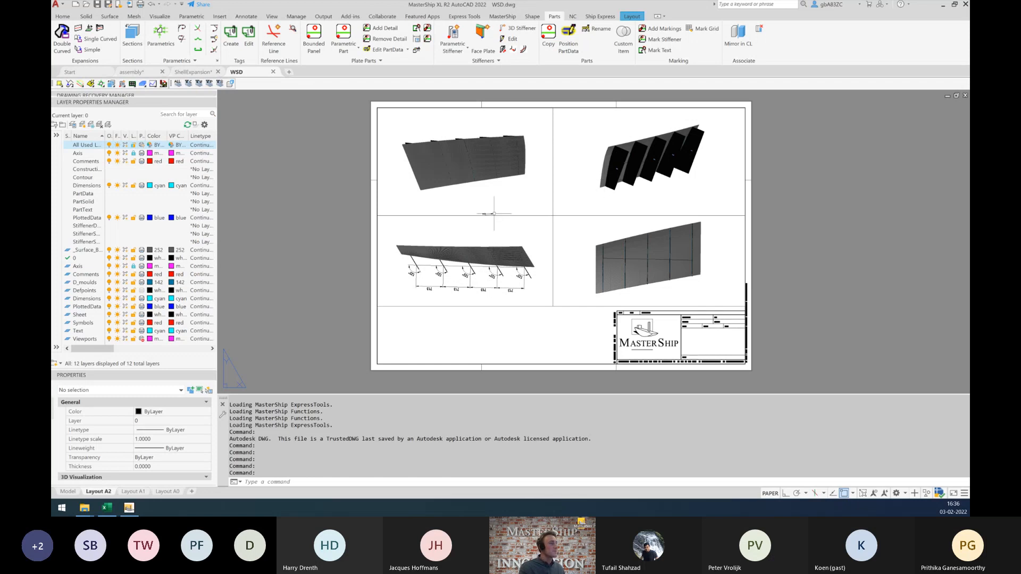
{"action": "scroll", "coordinate": [449, 266], "scroll_direction": "up", "scroll_amount": 2}
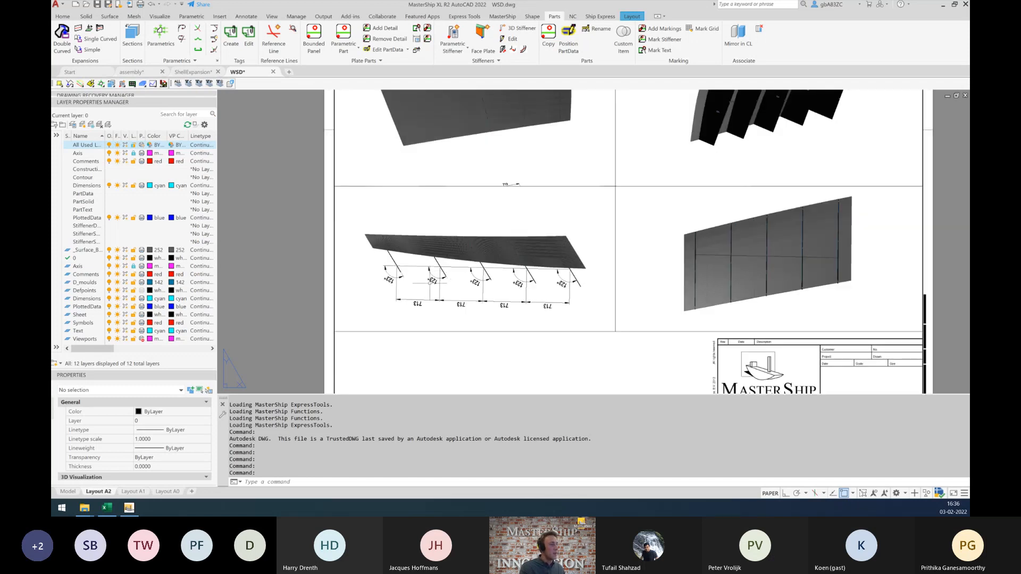
{"action": "scroll", "coordinate": [430, 282], "scroll_direction": "up", "scroll_amount": 2}
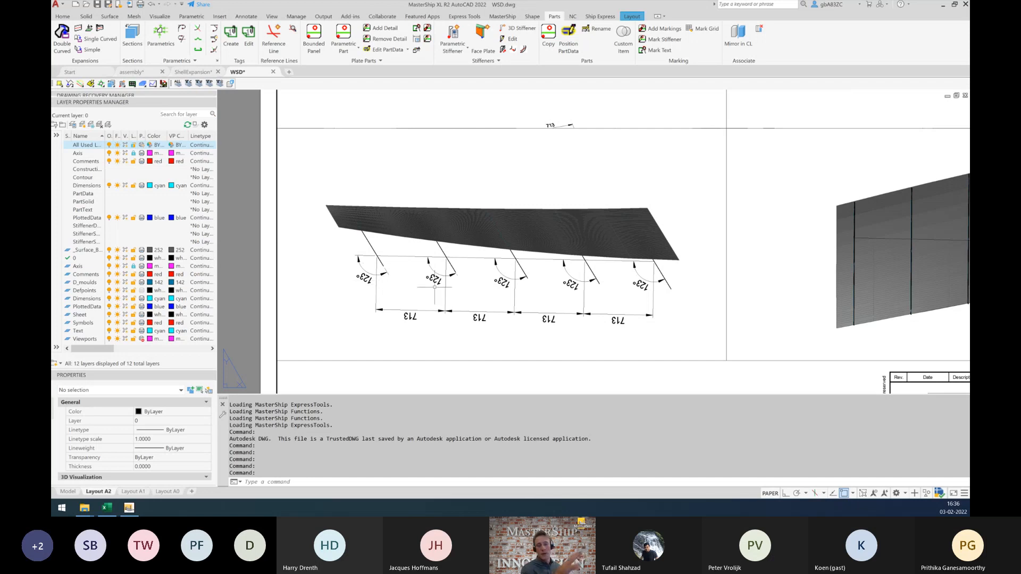
{"action": "scroll", "coordinate": [435, 288], "scroll_direction": "down", "scroll_amount": 2}
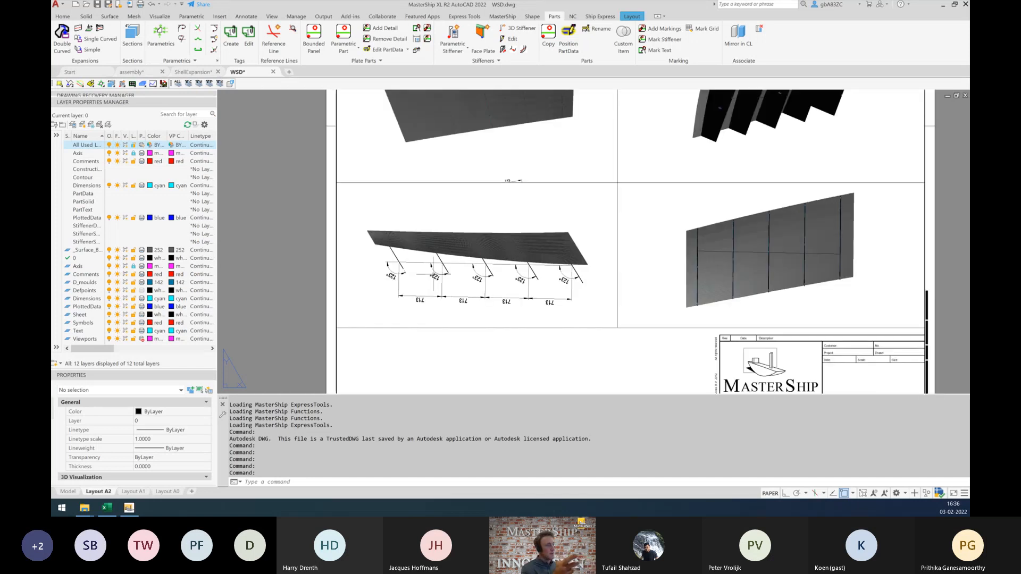